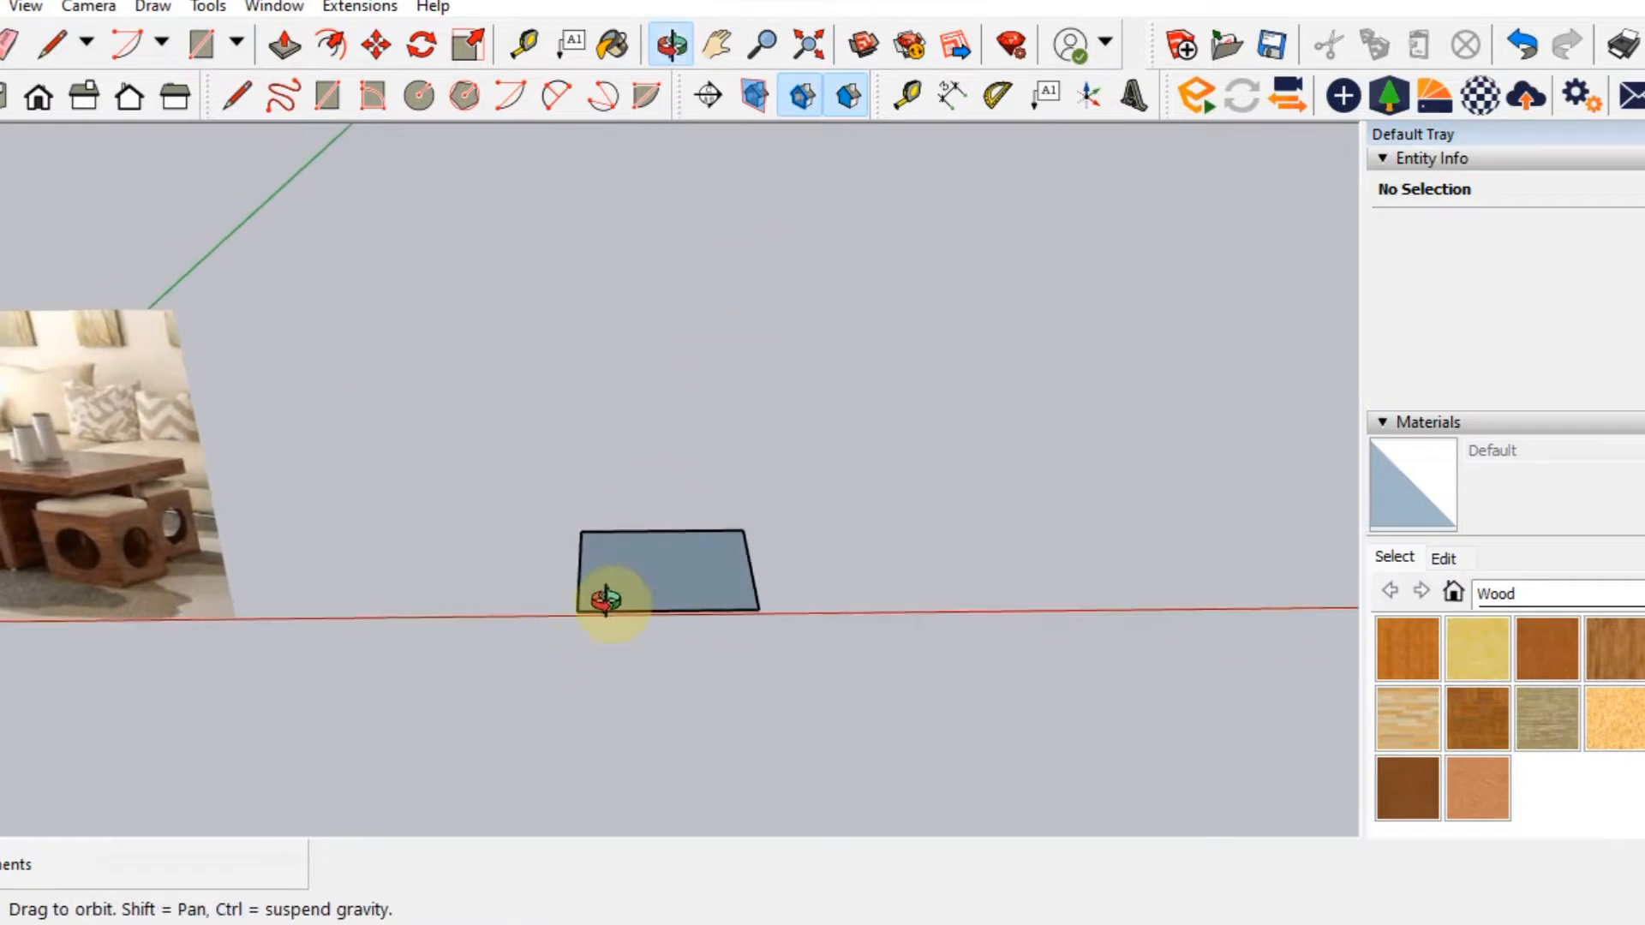
Extrude the ground rectangle upward about 4 3/8" into a flat slab.
scroll(641, 548, "up", 3)
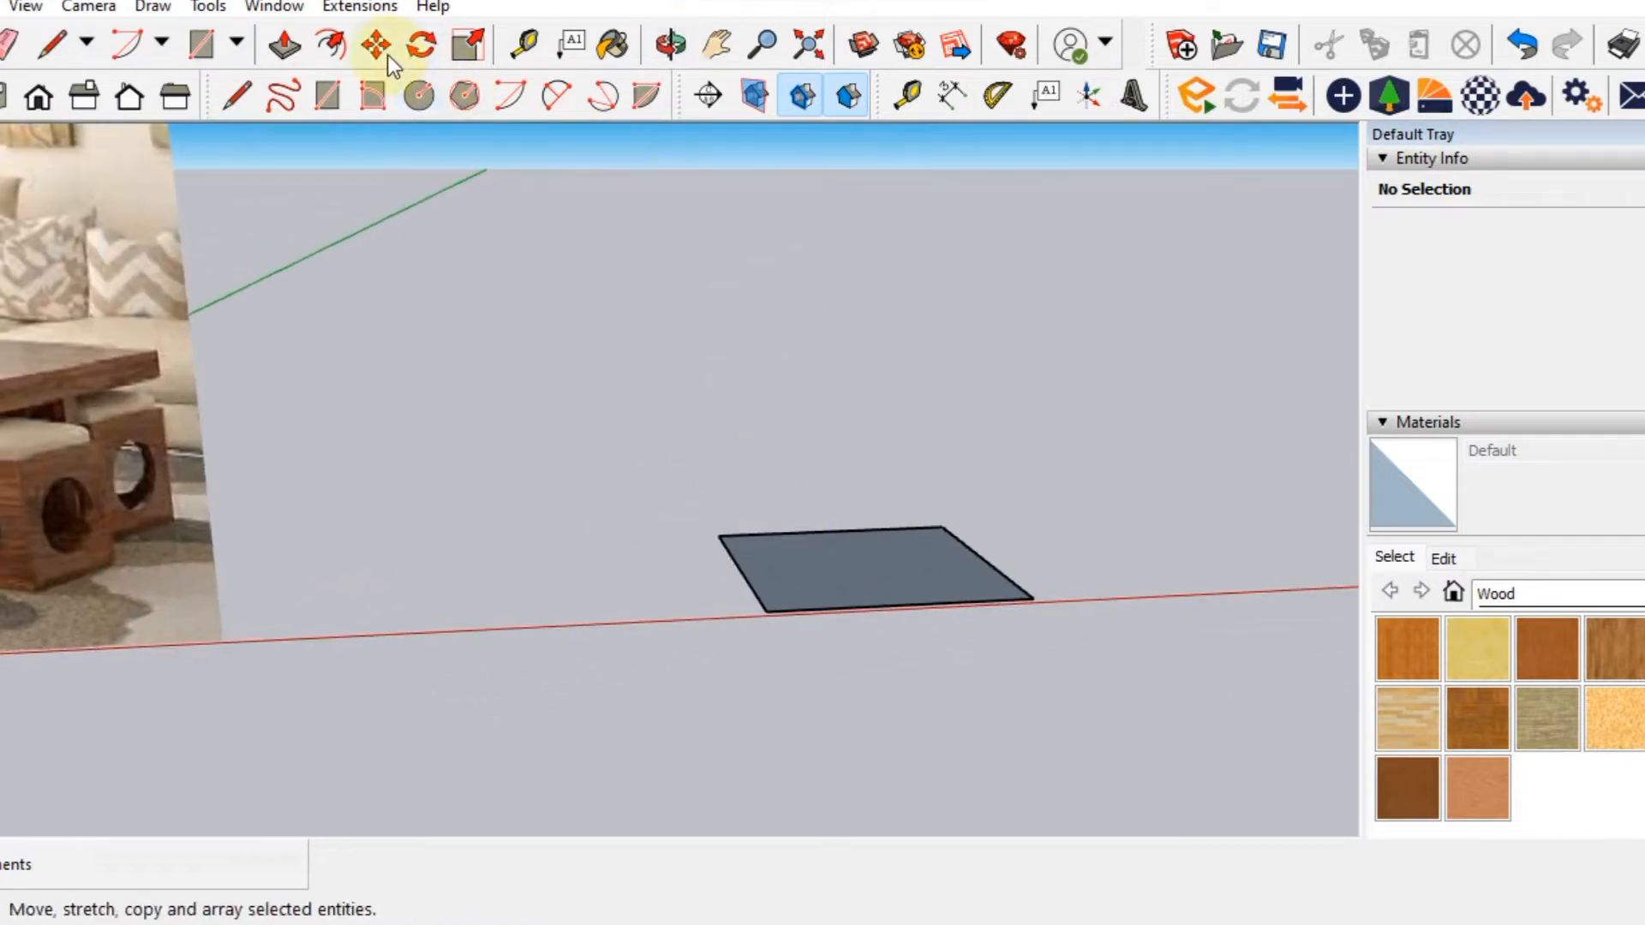
left_click(303, 51)
scroll(782, 577, "up", 2)
left_click(782, 577)
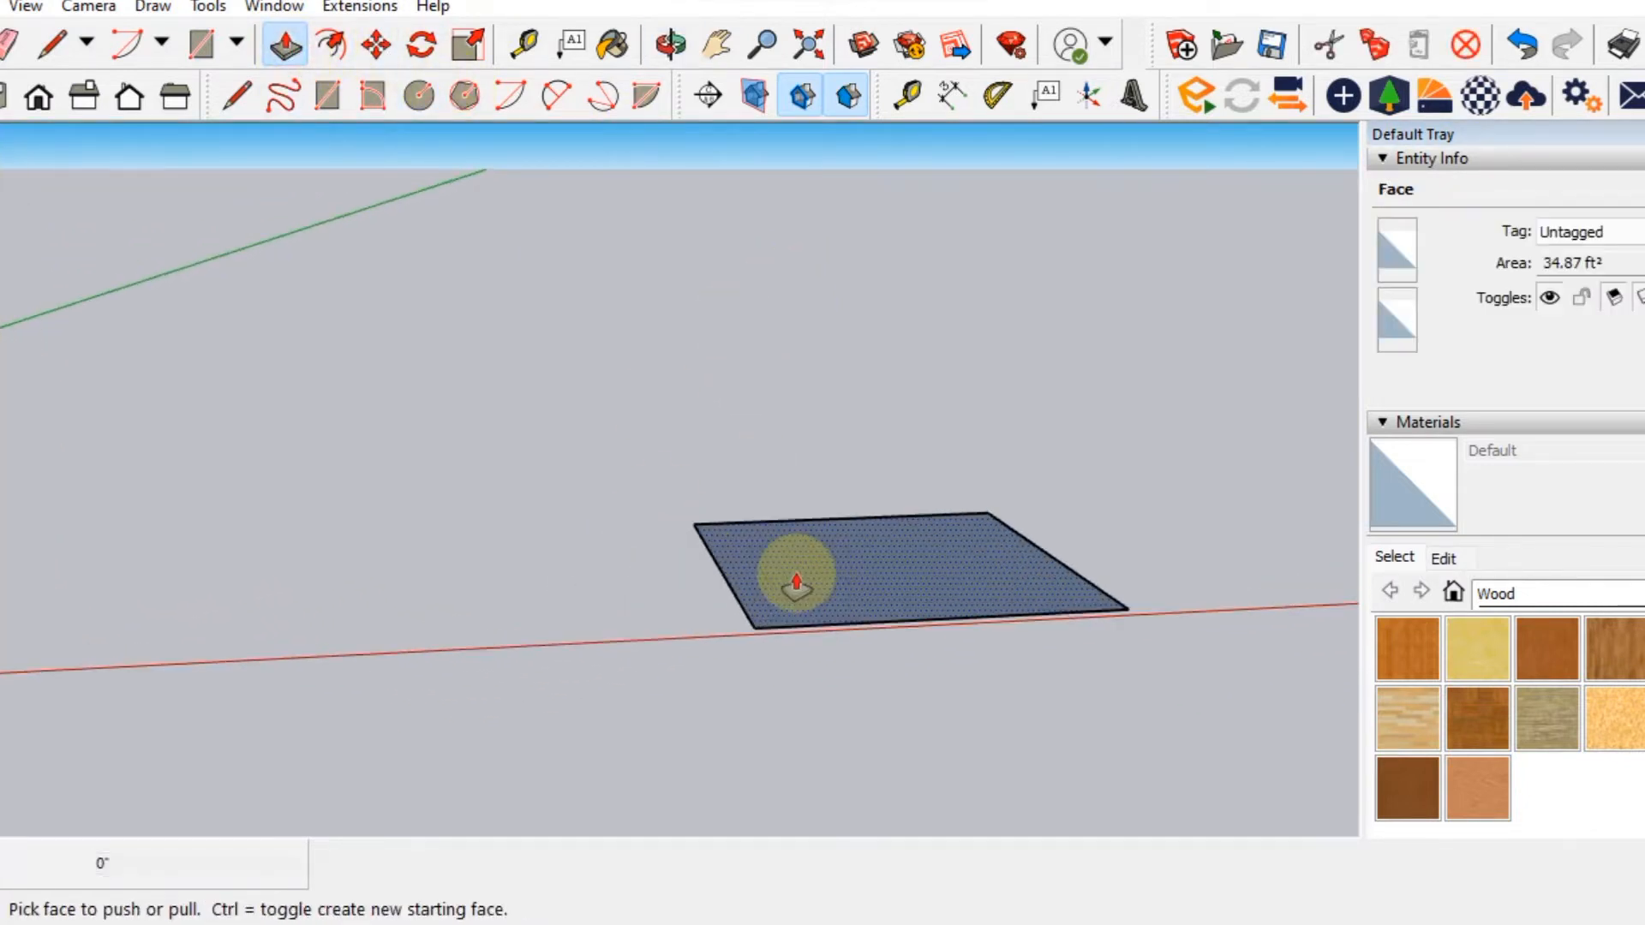
left_click(800, 557)
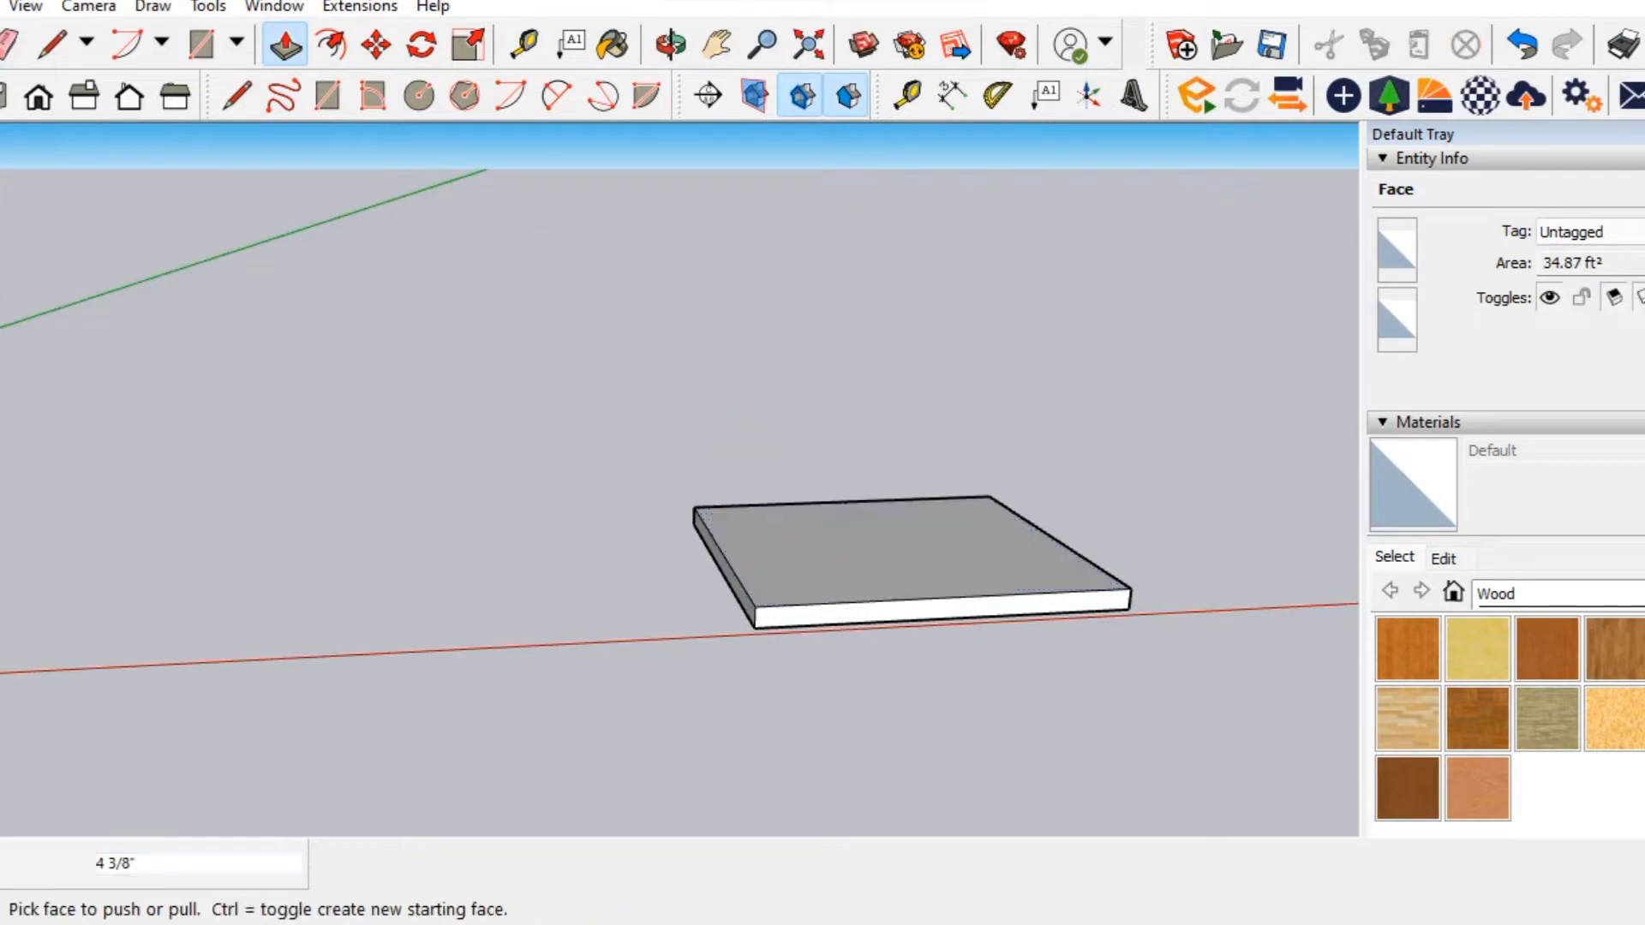
left_click(0, 45)
left_click(401, 401)
scroll(745, 443, "down", 1)
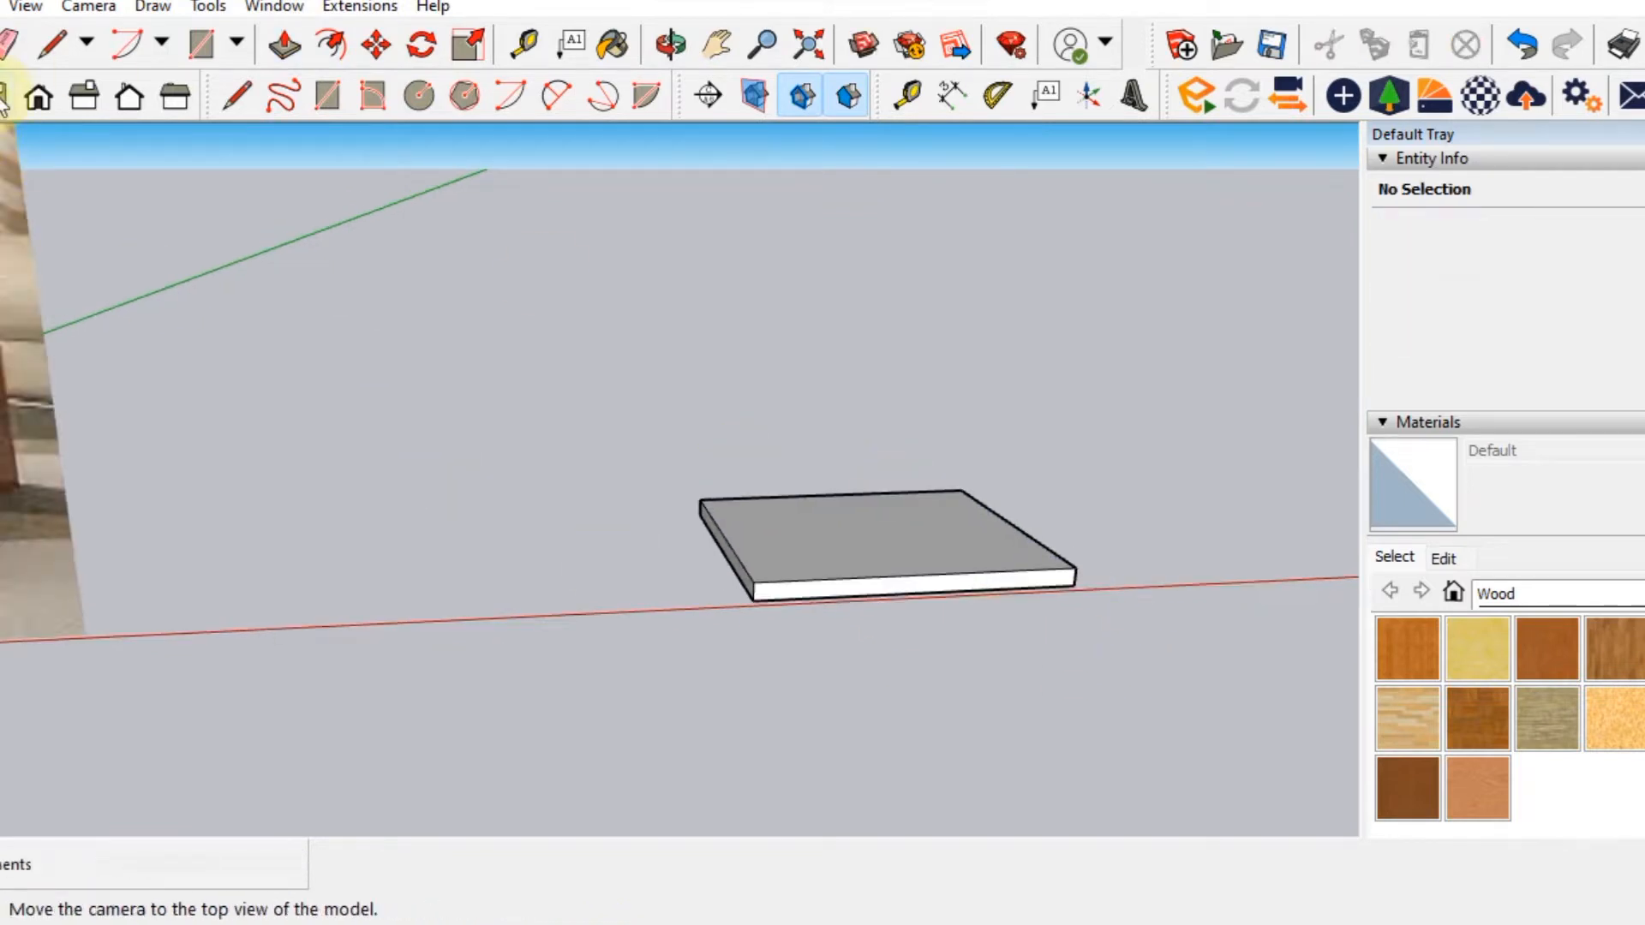
In top view, draw a rectangular strip about 2" wide down the slab's middle, from its back edge to its front edge.
scroll(240, 307, "down", 2)
middle_click_drag(240, 306, 651, 316, "shift")
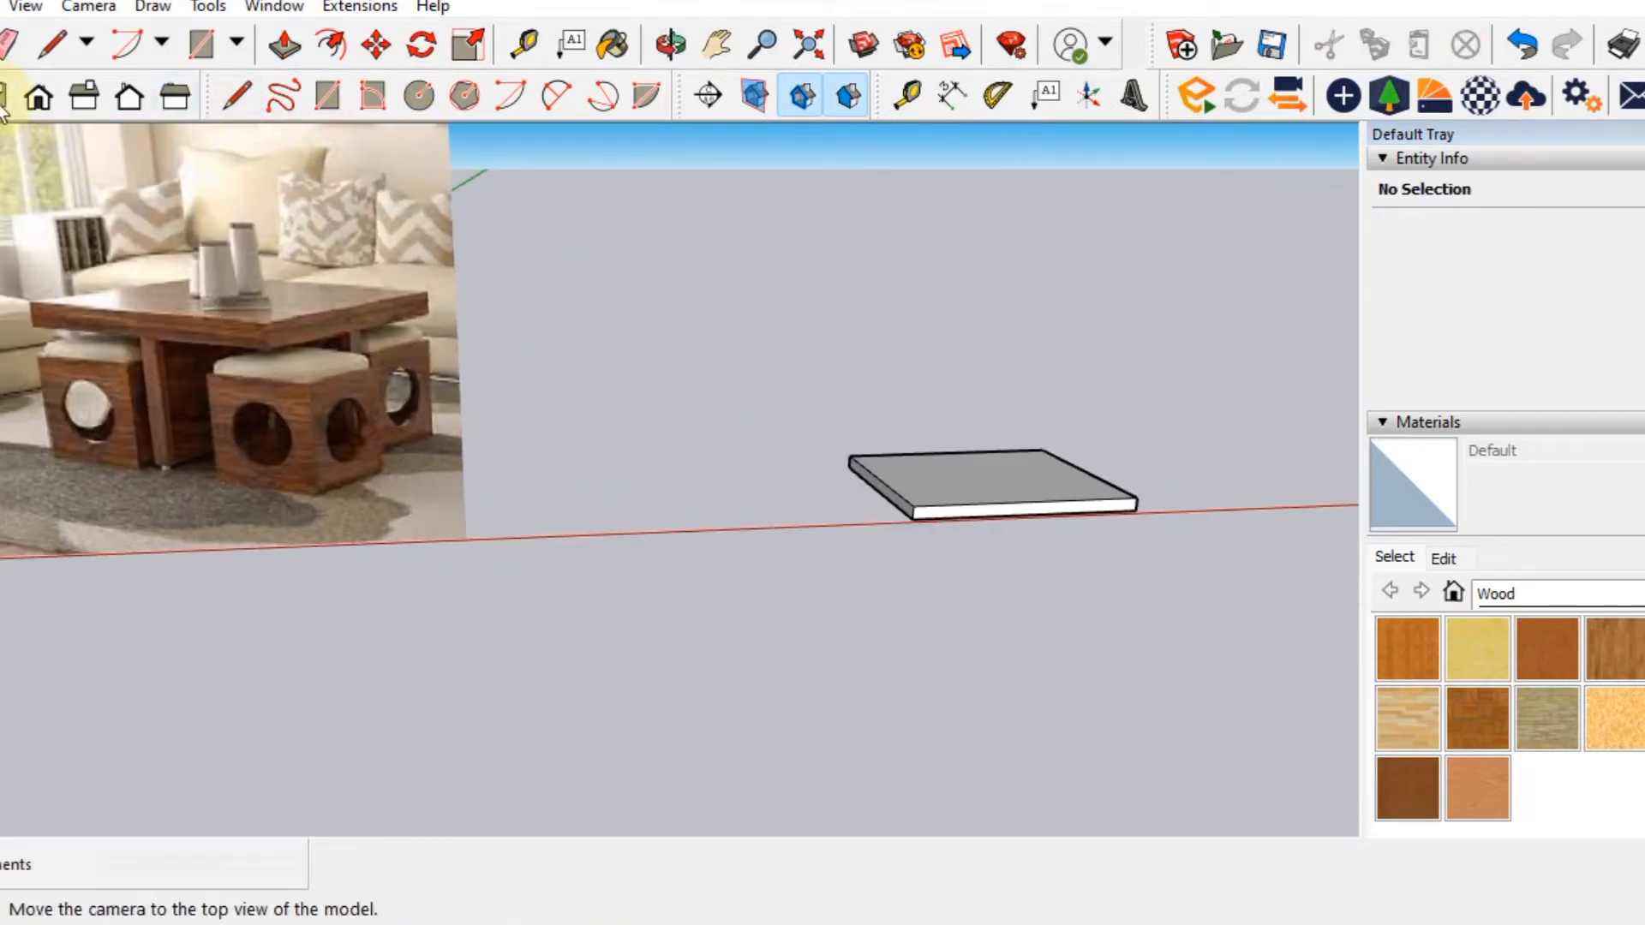
left_click(2, 94)
middle_click_drag(961, 448, 580, 477, "shift")
scroll(561, 455, "up", 3)
left_click(329, 103)
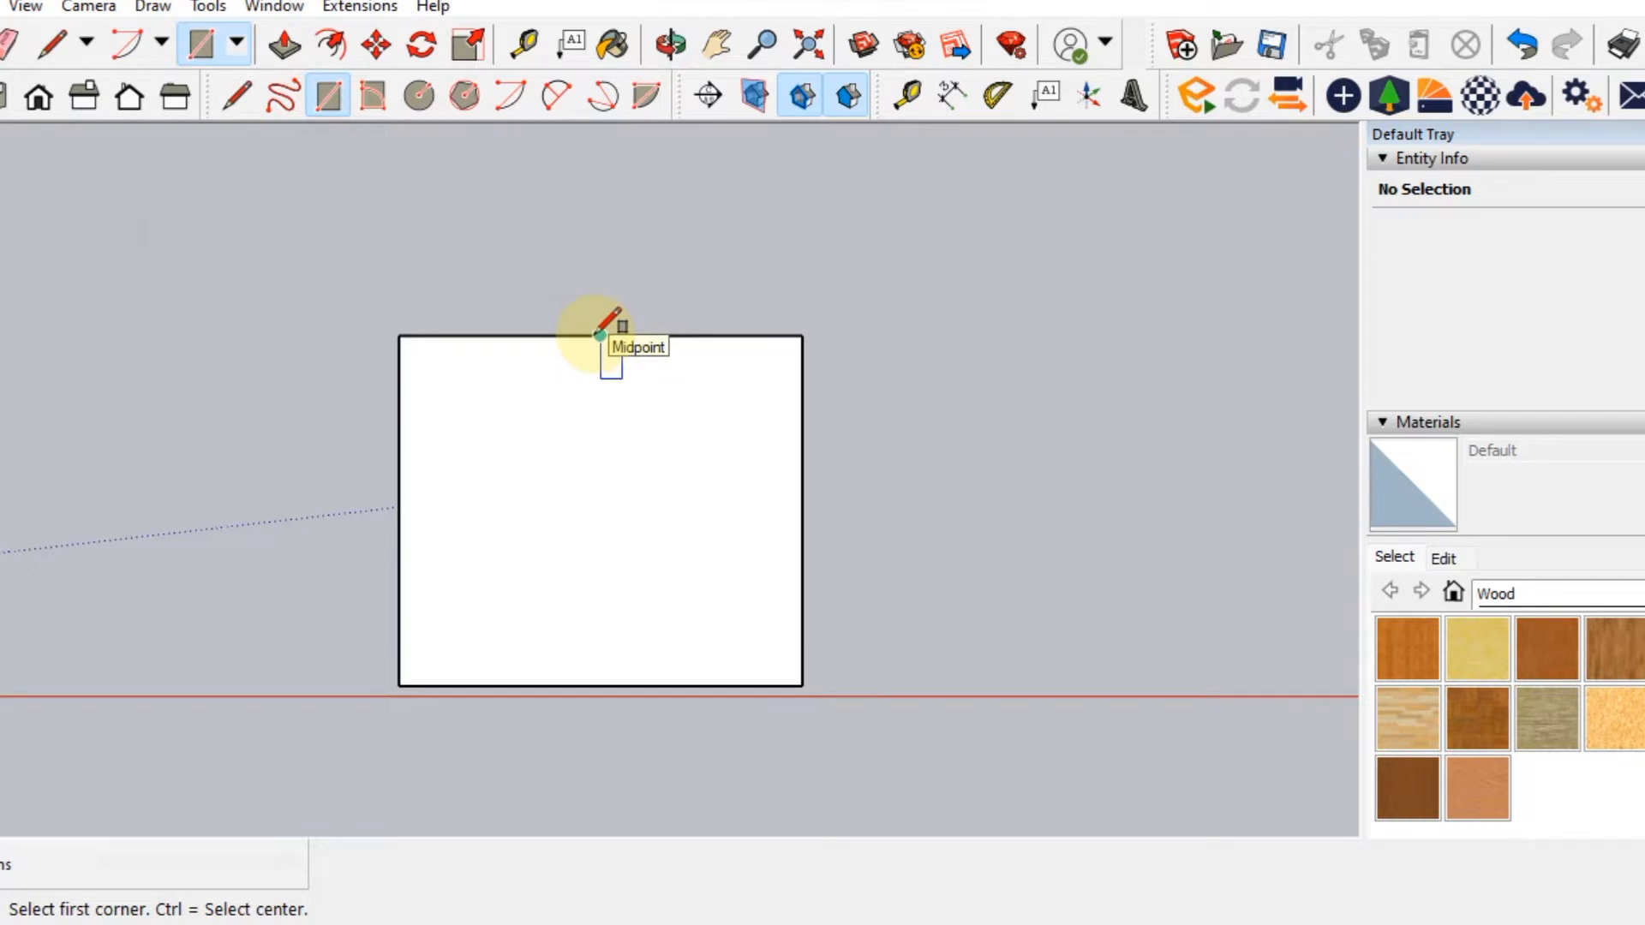
scroll(598, 334, "up", 3)
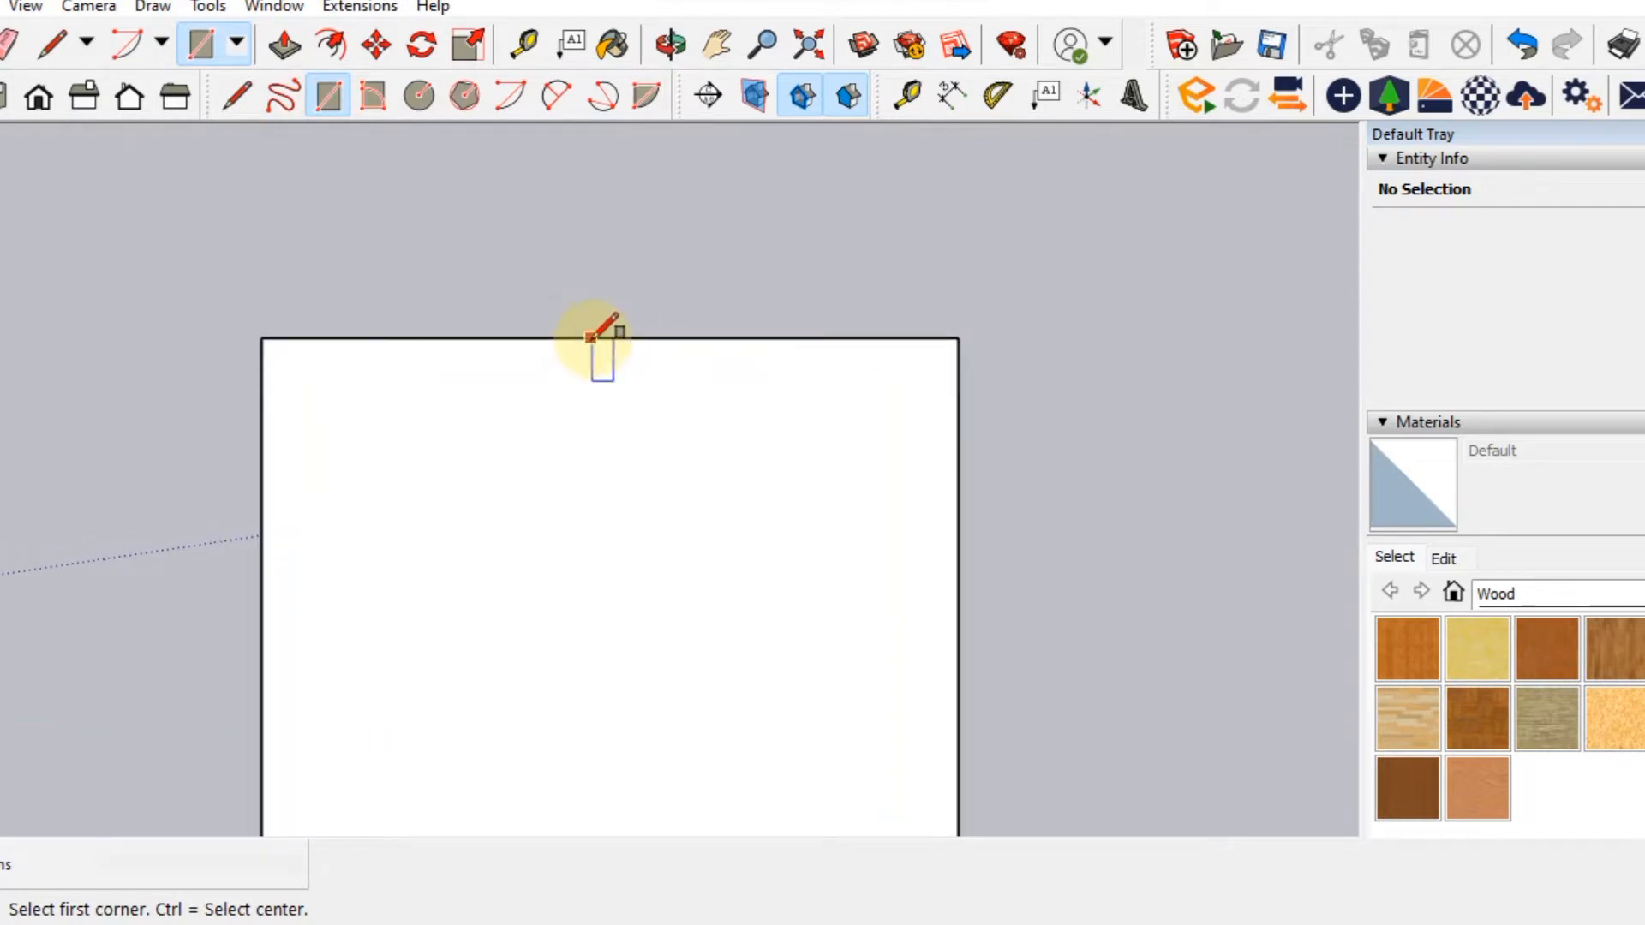
left_click(591, 338)
scroll(676, 608, "down", 2)
middle_click_drag(680, 625, 606, 385, "shift")
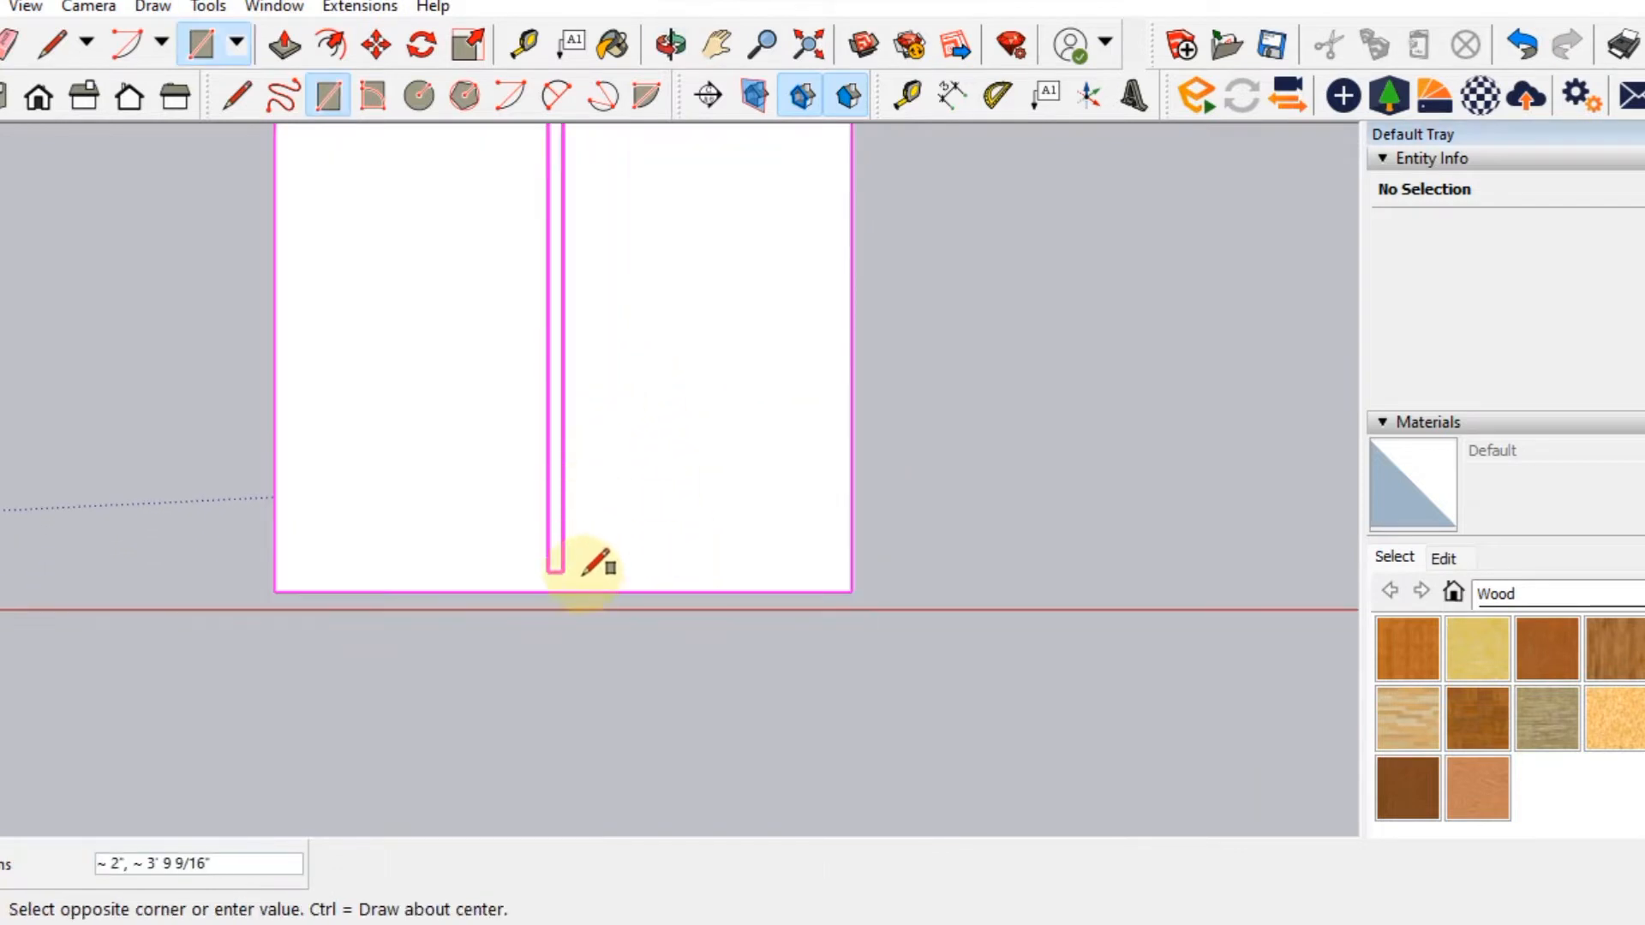
scroll(565, 591, "down", 2)
mouse_move(576, 587)
middle_mouse_down()
mouse_move(576, 635)
mouse_move(572, 611)
middle_mouse_up()
left_click(572, 611)
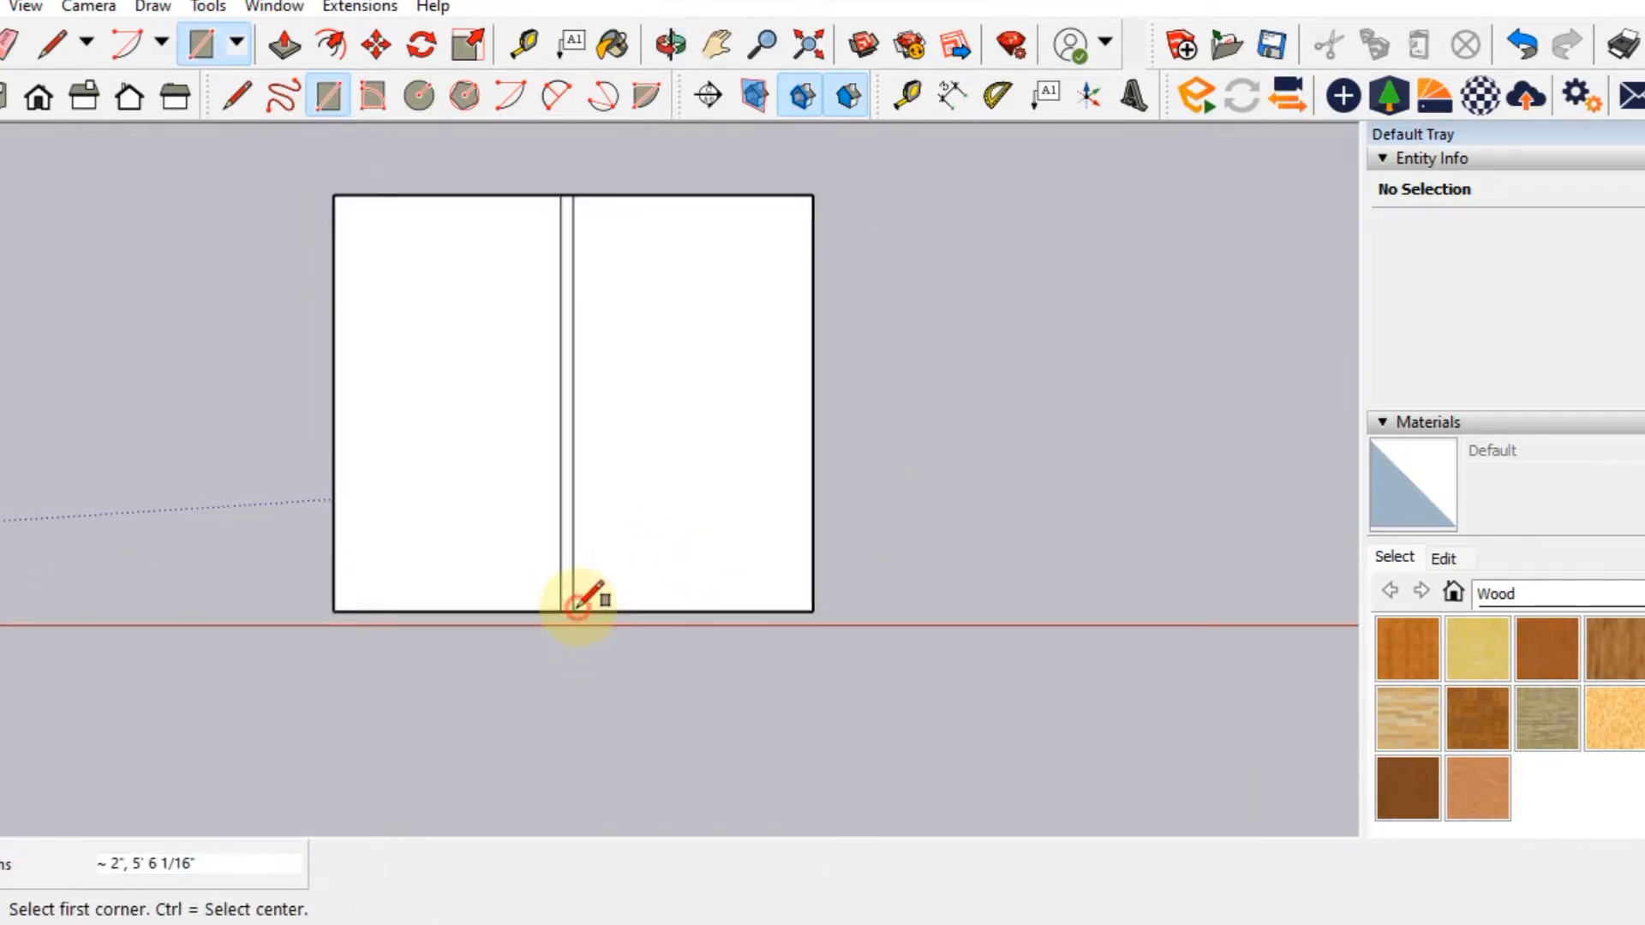
Draw a second strip about 2" wide and 6' 4" long across the slab's middle, crossing the first strip.
left_click(332, 403)
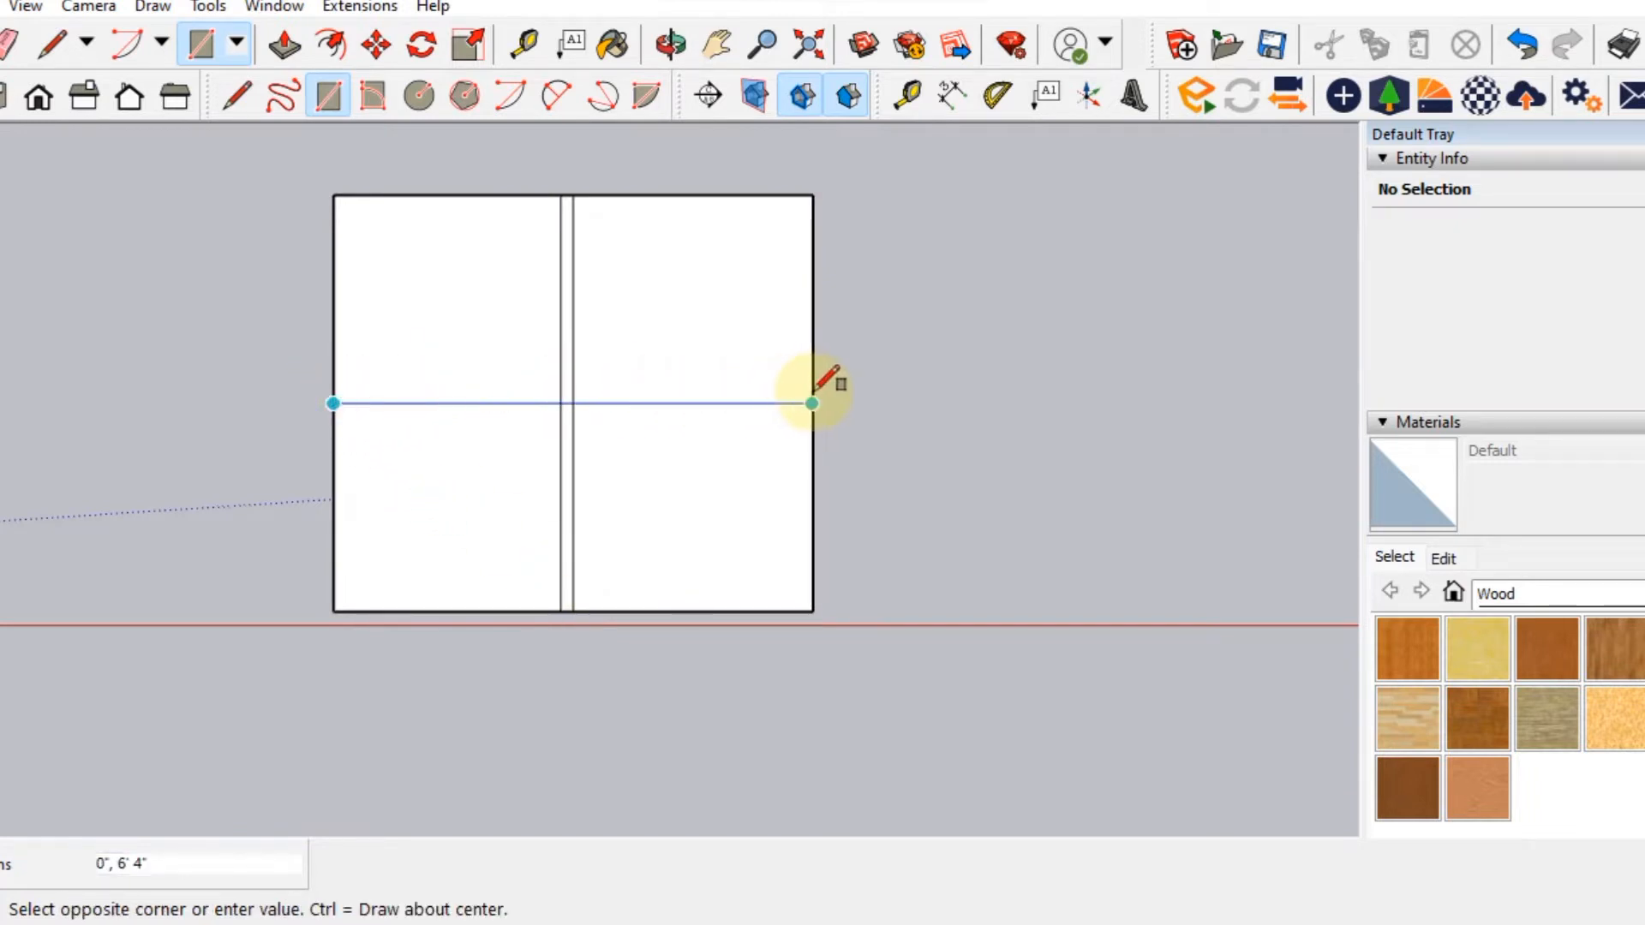
scroll(812, 381, "up", 3)
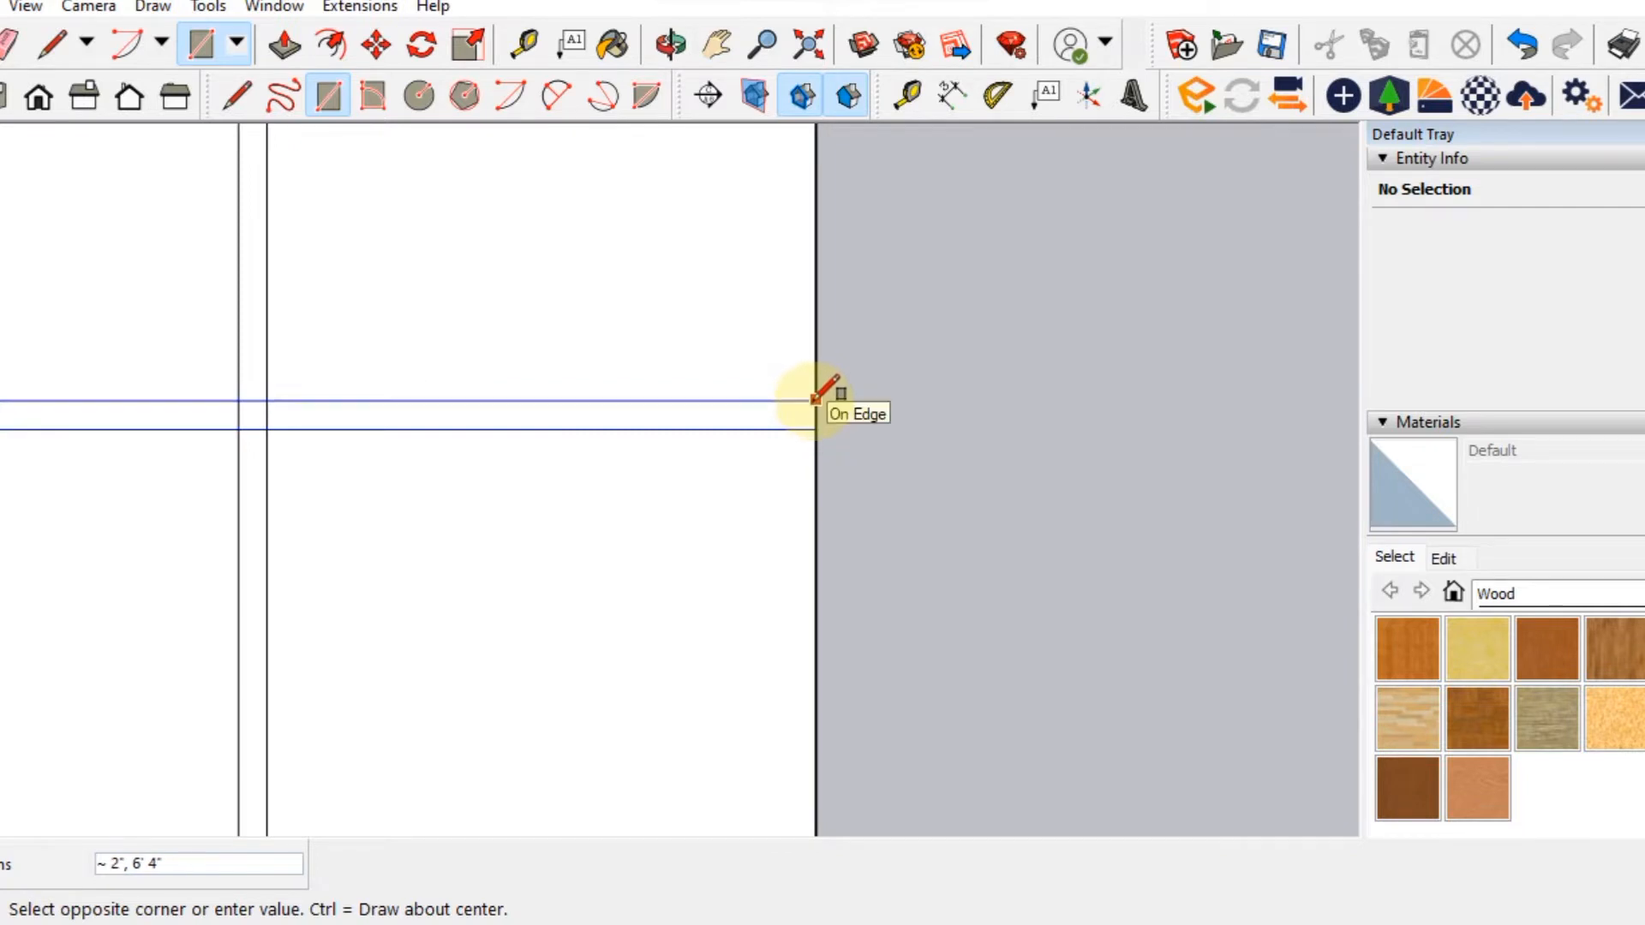
left_click(814, 396)
scroll(557, 415, "down", 5)
middle_click_drag(550, 415, 588, 411)
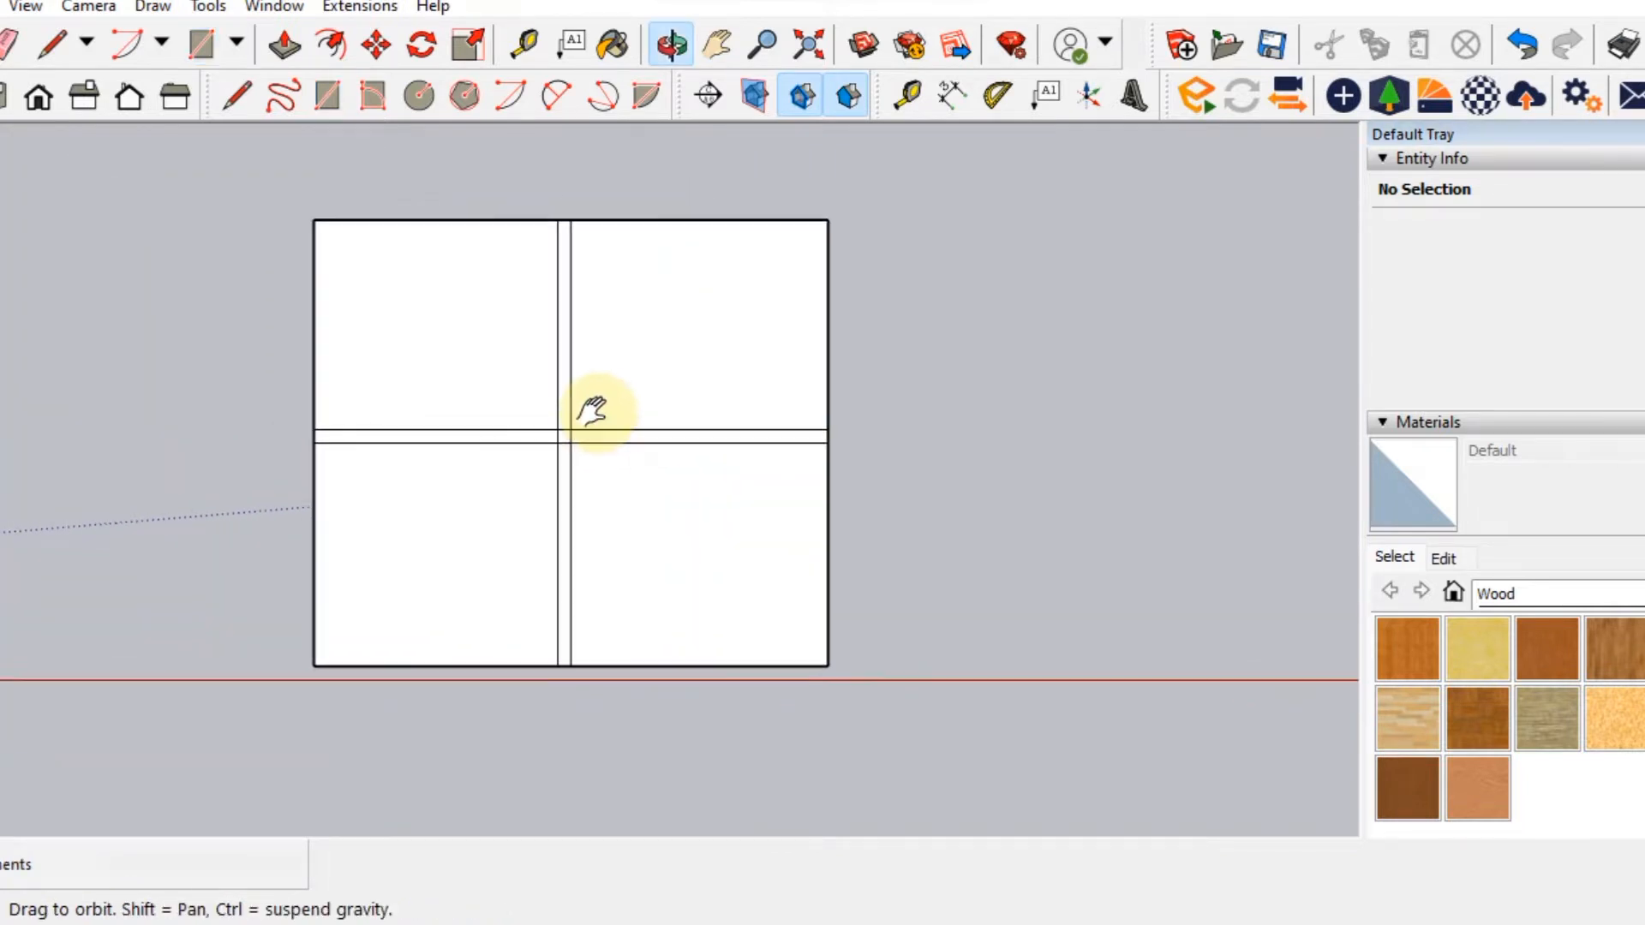
key("space")
Pull the crossing strips up about 2' 5 1/2" to form four dividing panels on the slab.
middle_click_drag(708, 660, 670, 434)
scroll(670, 434, "down", 4)
mouse_move(592, 542)
middle_mouse_down("shift")
mouse_move(650, 488)
mouse_move(619, 450)
mouse_move(589, 526)
middle_mouse_up("shift")
scroll(663, 460, "up", 2)
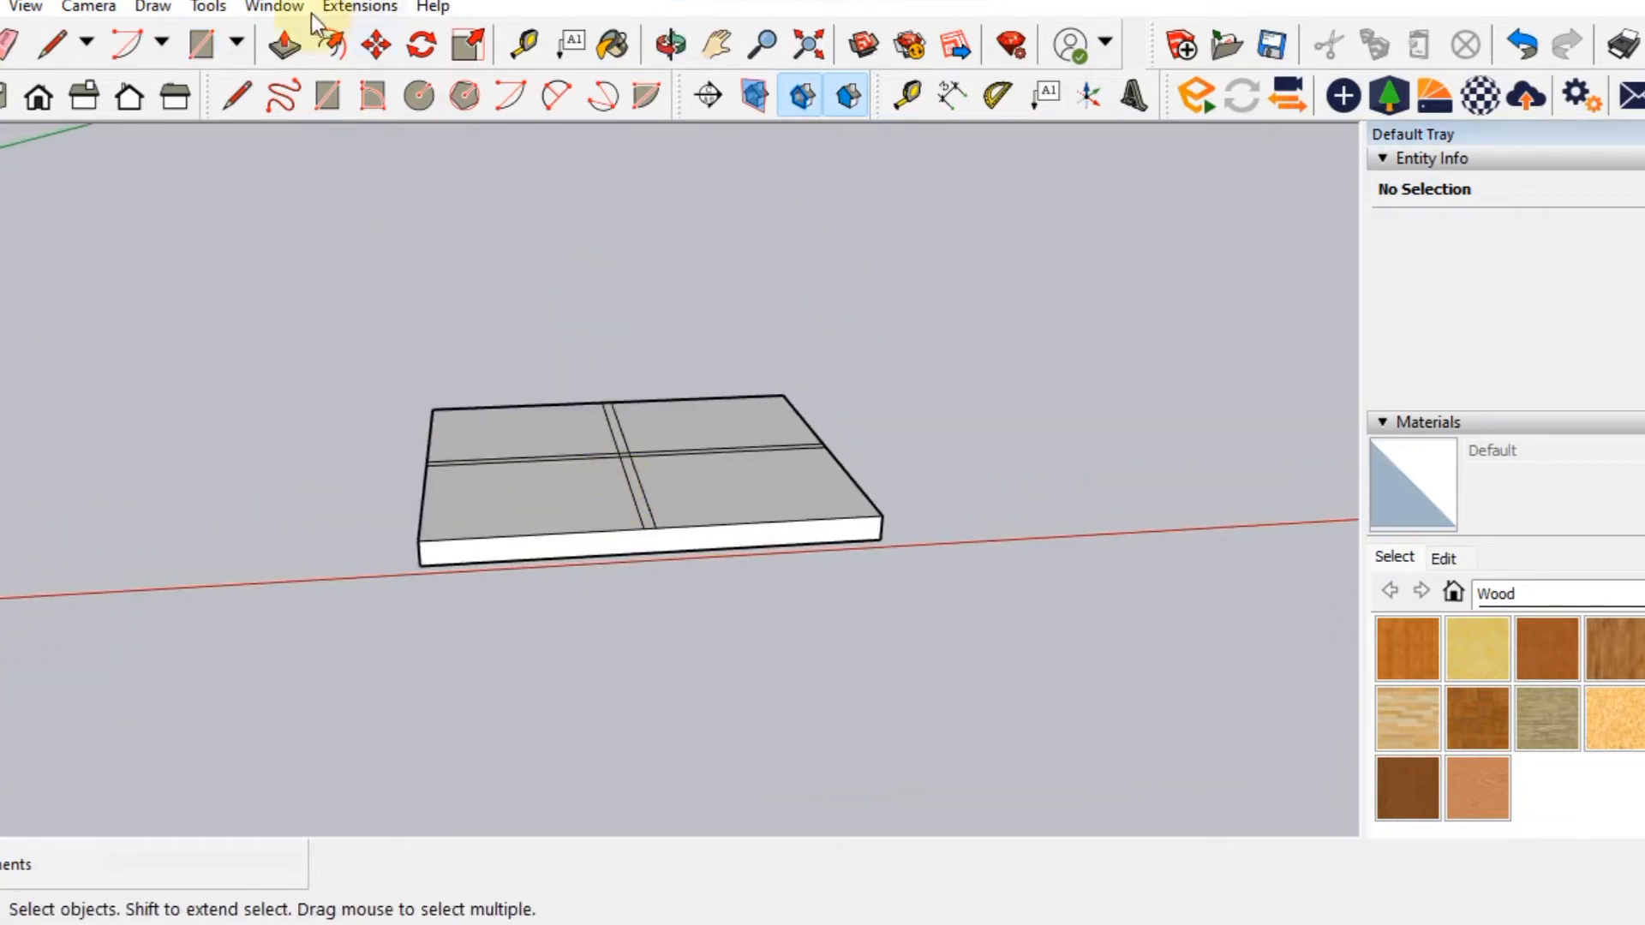
left_click(280, 51)
left_click(646, 522)
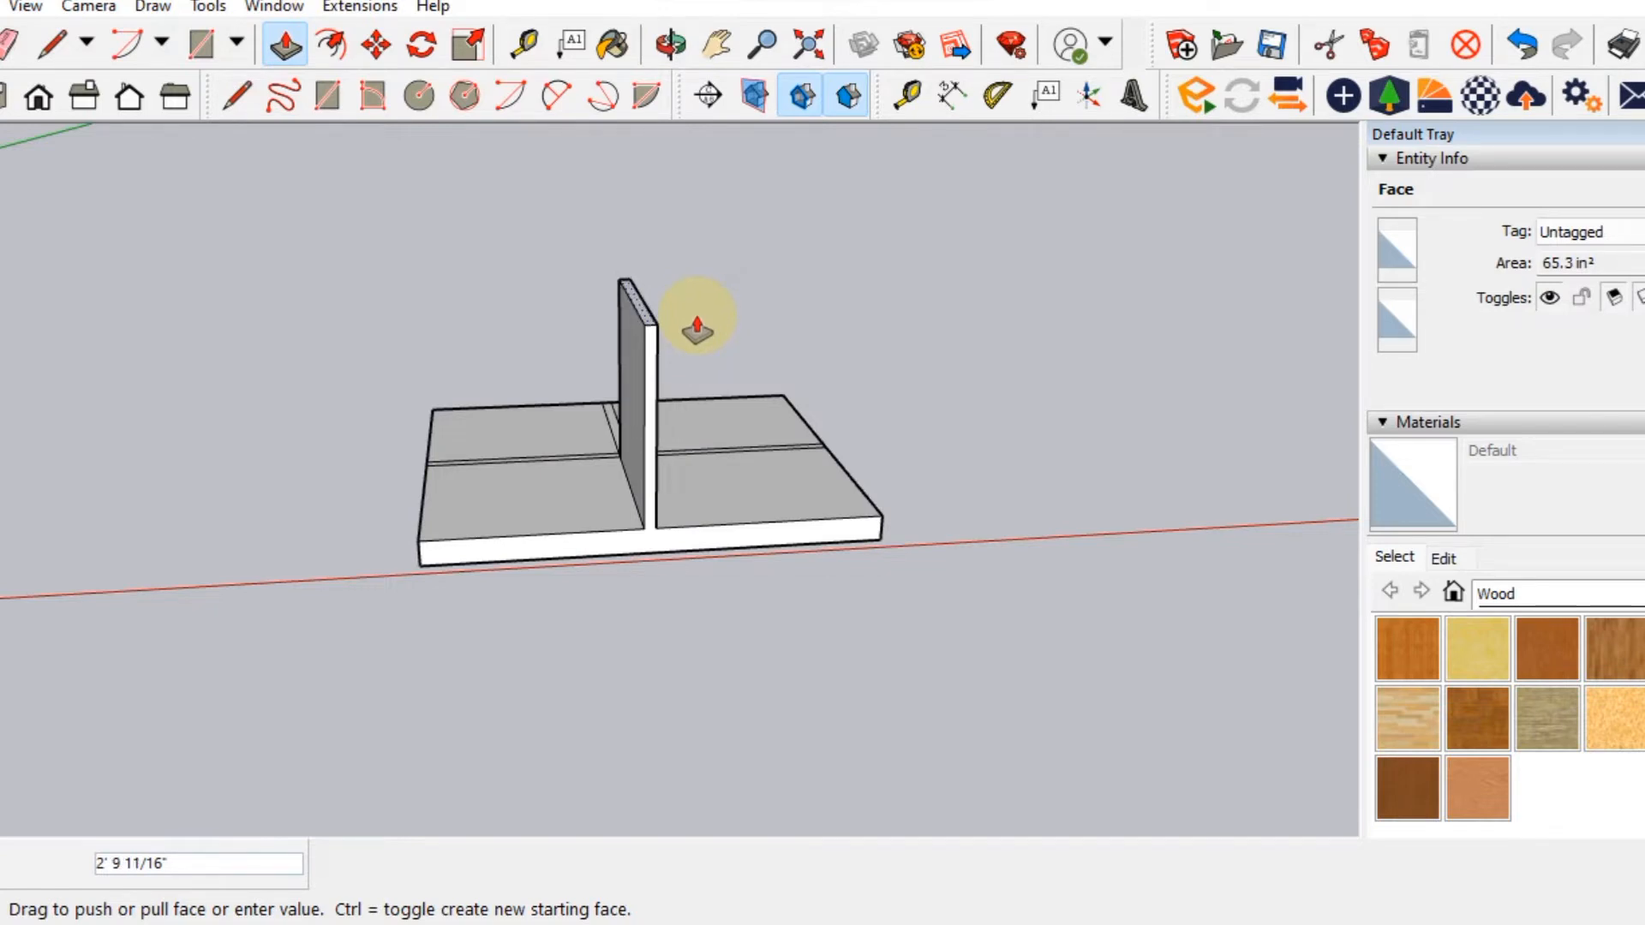
scroll(698, 351, "down", 3)
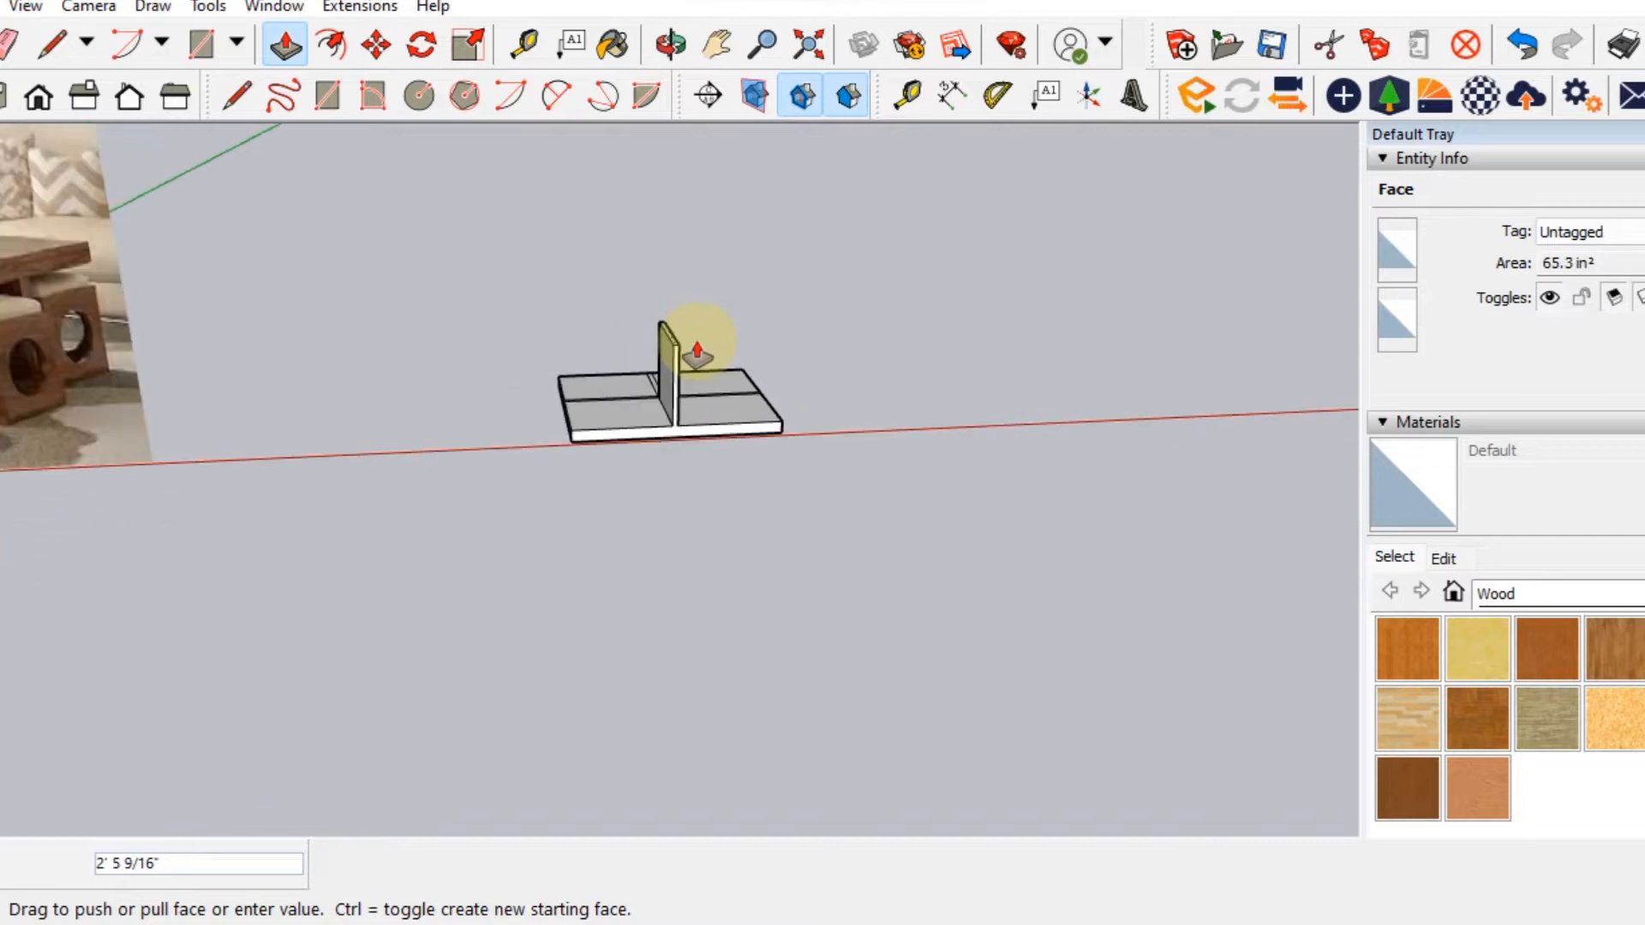
left_click(697, 341)
middle_click_drag(767, 384, 480, 514)
scroll(740, 399, "up", 5)
double_click(747, 413)
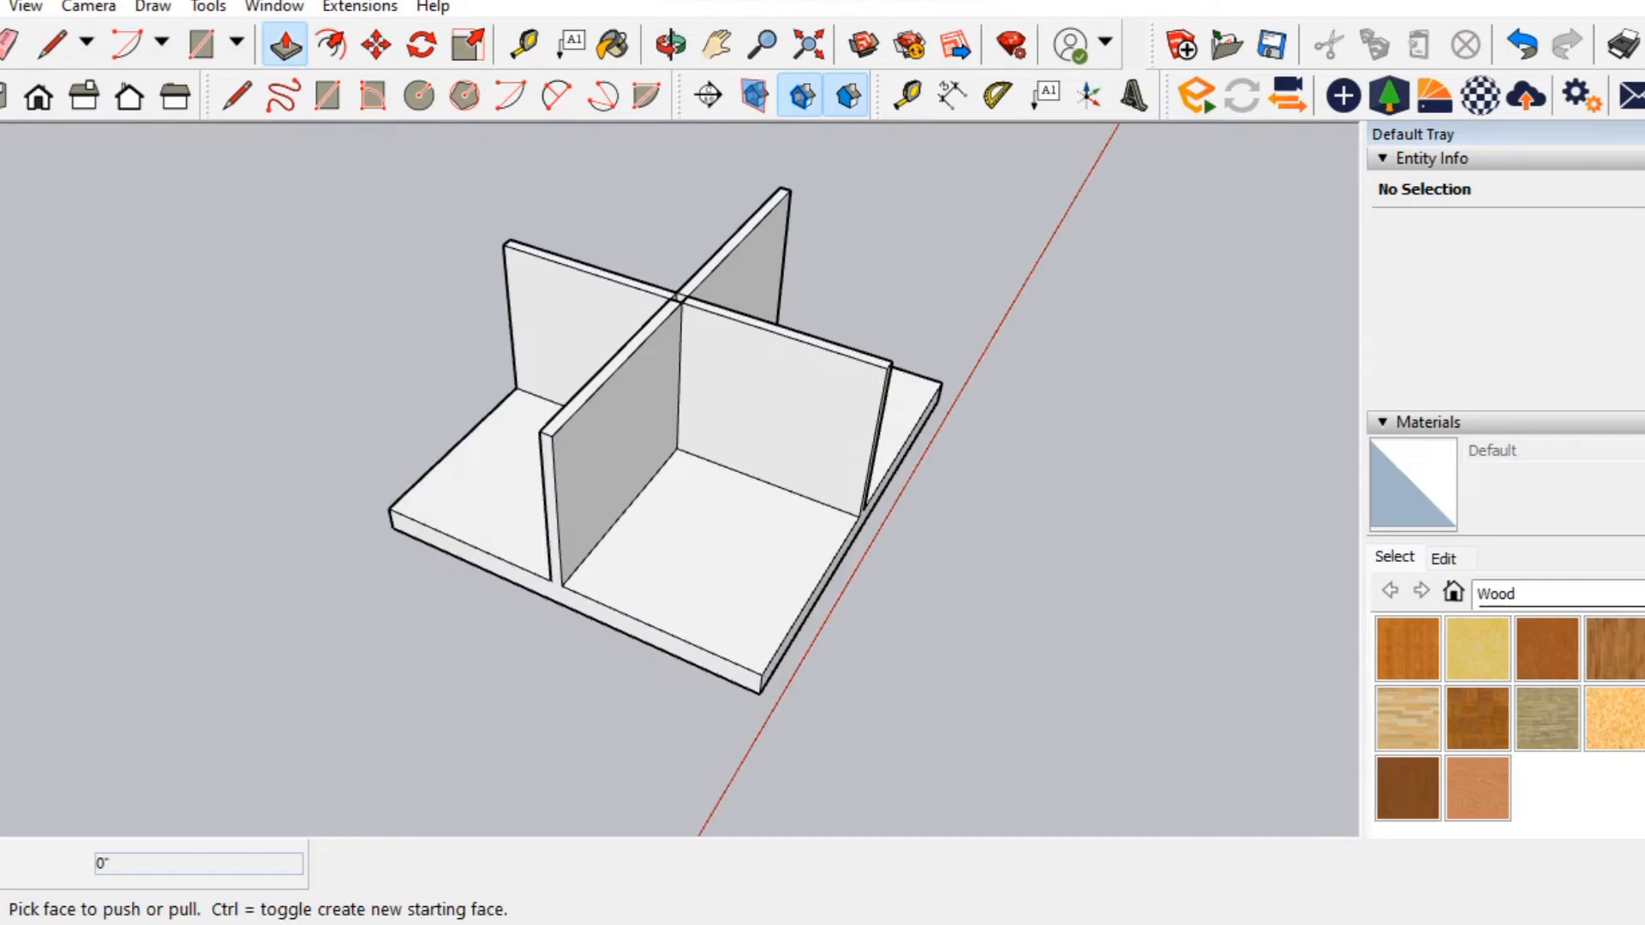
Copy the front-right quadrant face of the slab and place the copy on open ground beside the table.
left_click(2, 97)
left_click(0, 44)
scroll(625, 448, "down", 2)
middle_click_drag(607, 527, 481, 512, "shift")
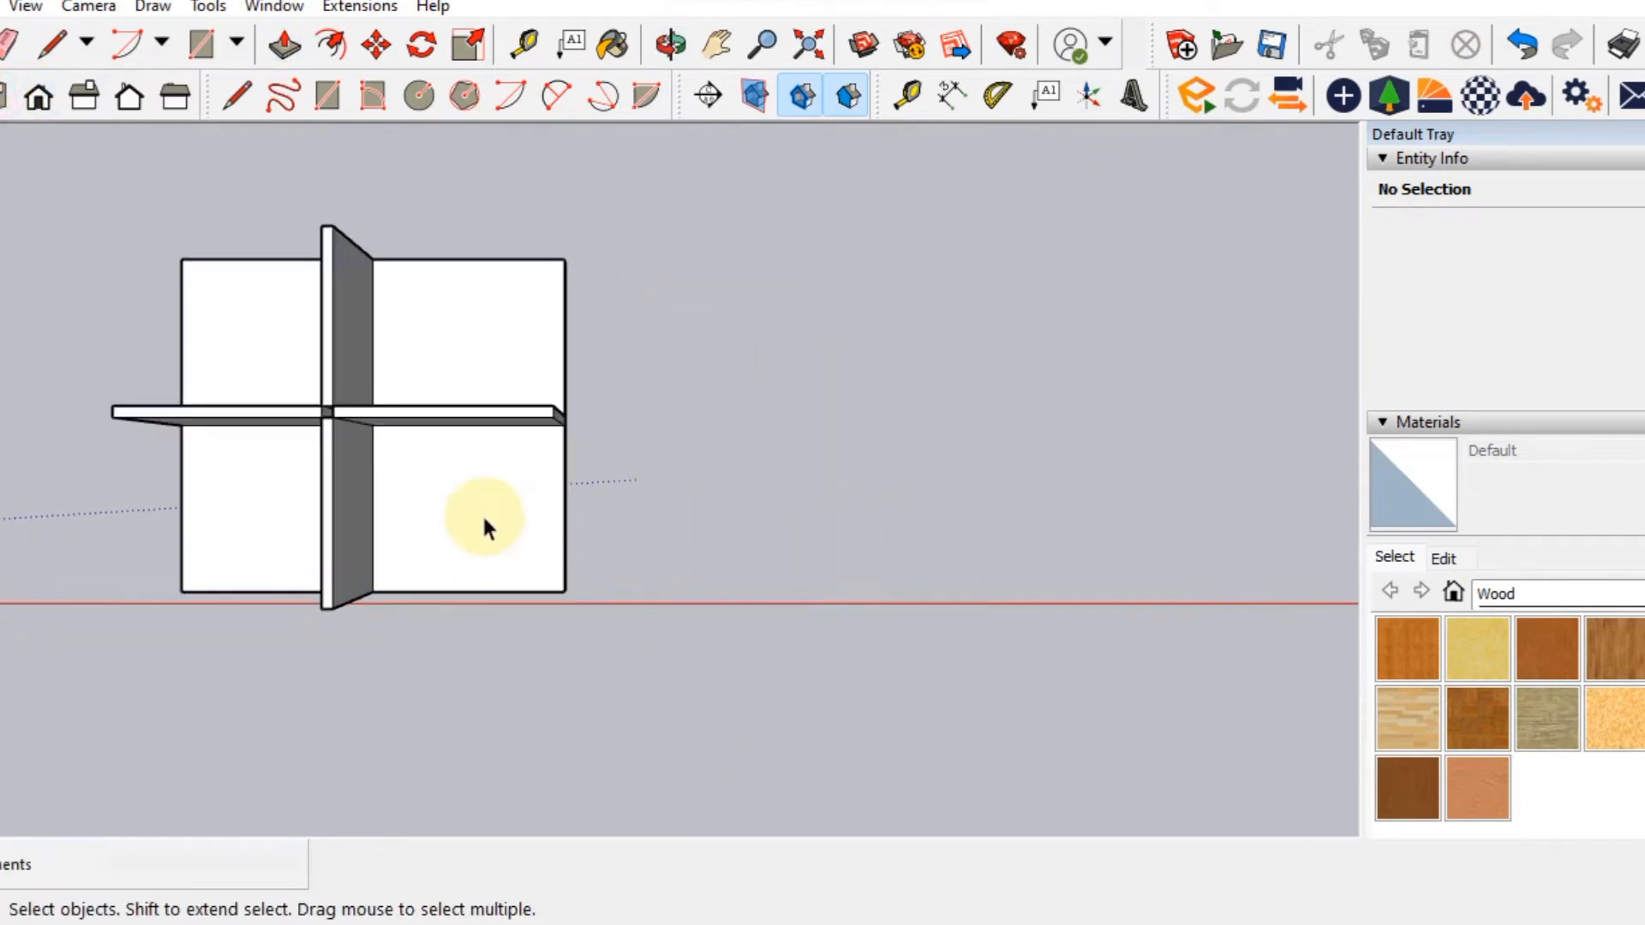
left_click(481, 512)
key("ctrl+c")
key("ctrl+v")
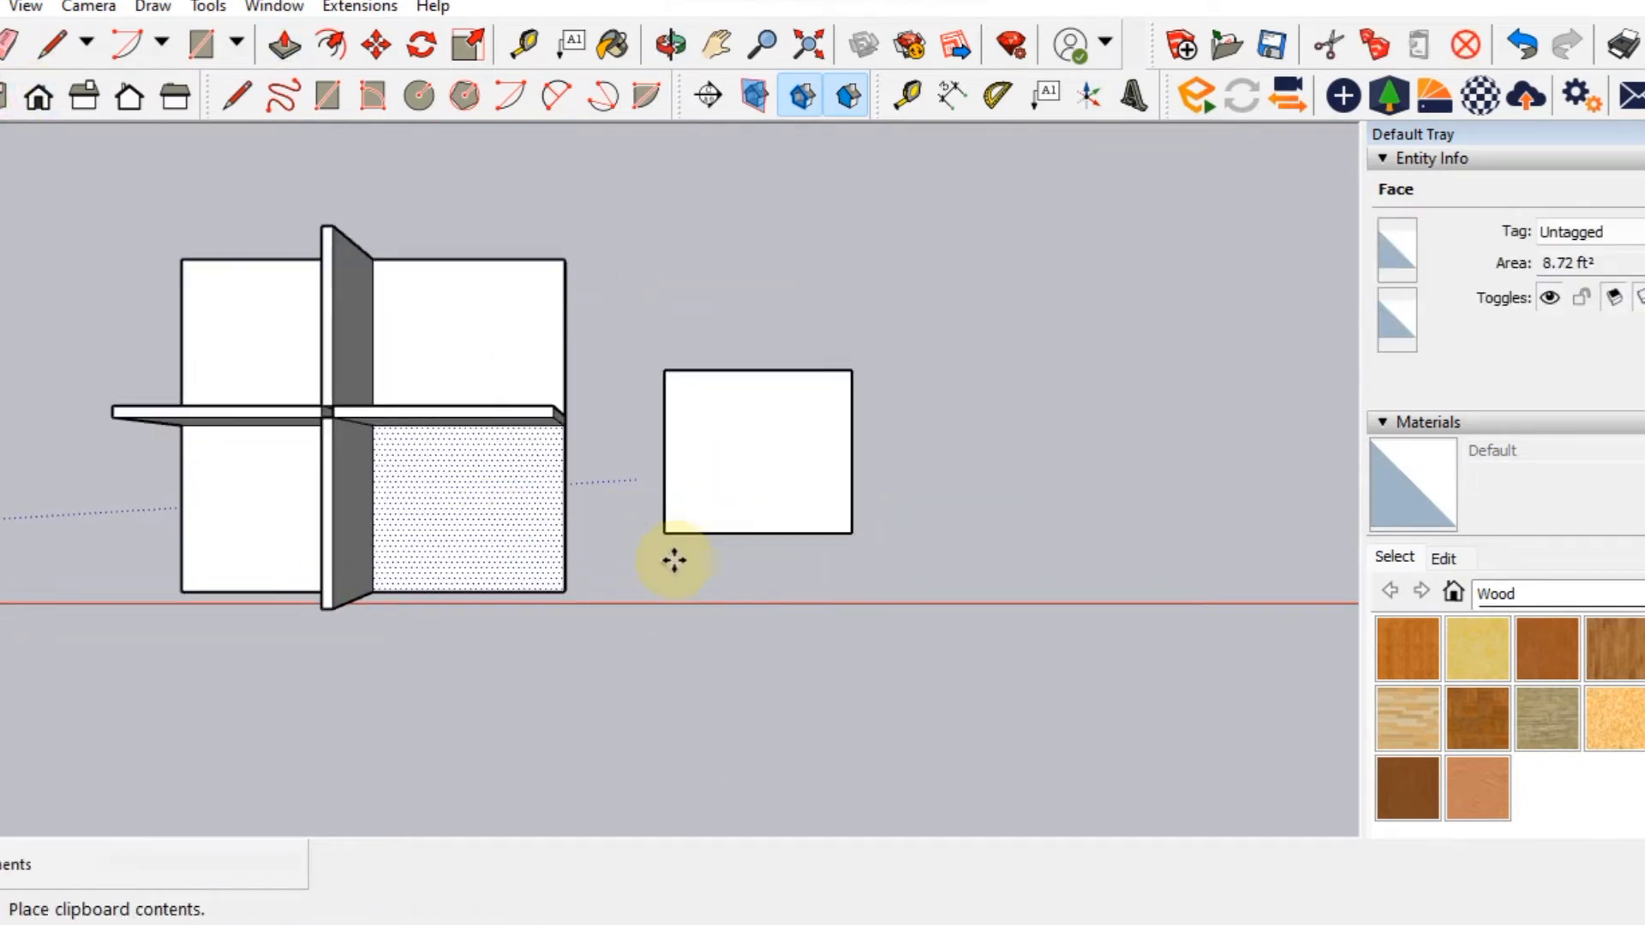
left_click(677, 586)
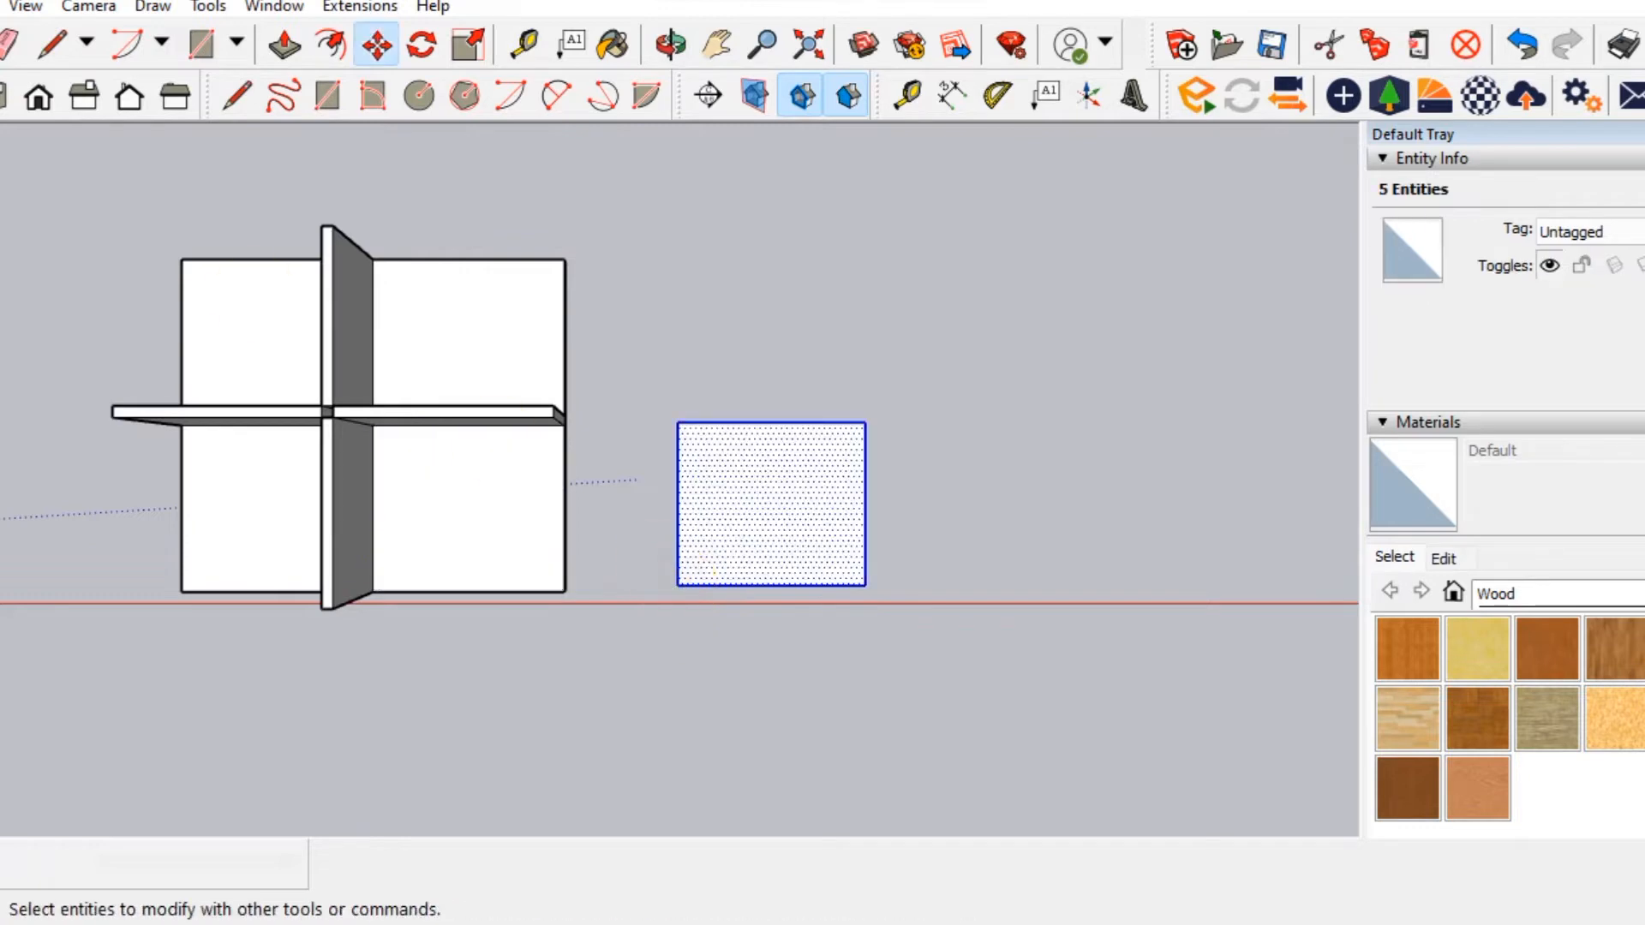
left_click(658, 291)
Extrude the copied quadrant face about 2 3/4" into a thin slab.
scroll(720, 522, "up", 2)
middle_click_drag(783, 558, 712, 550)
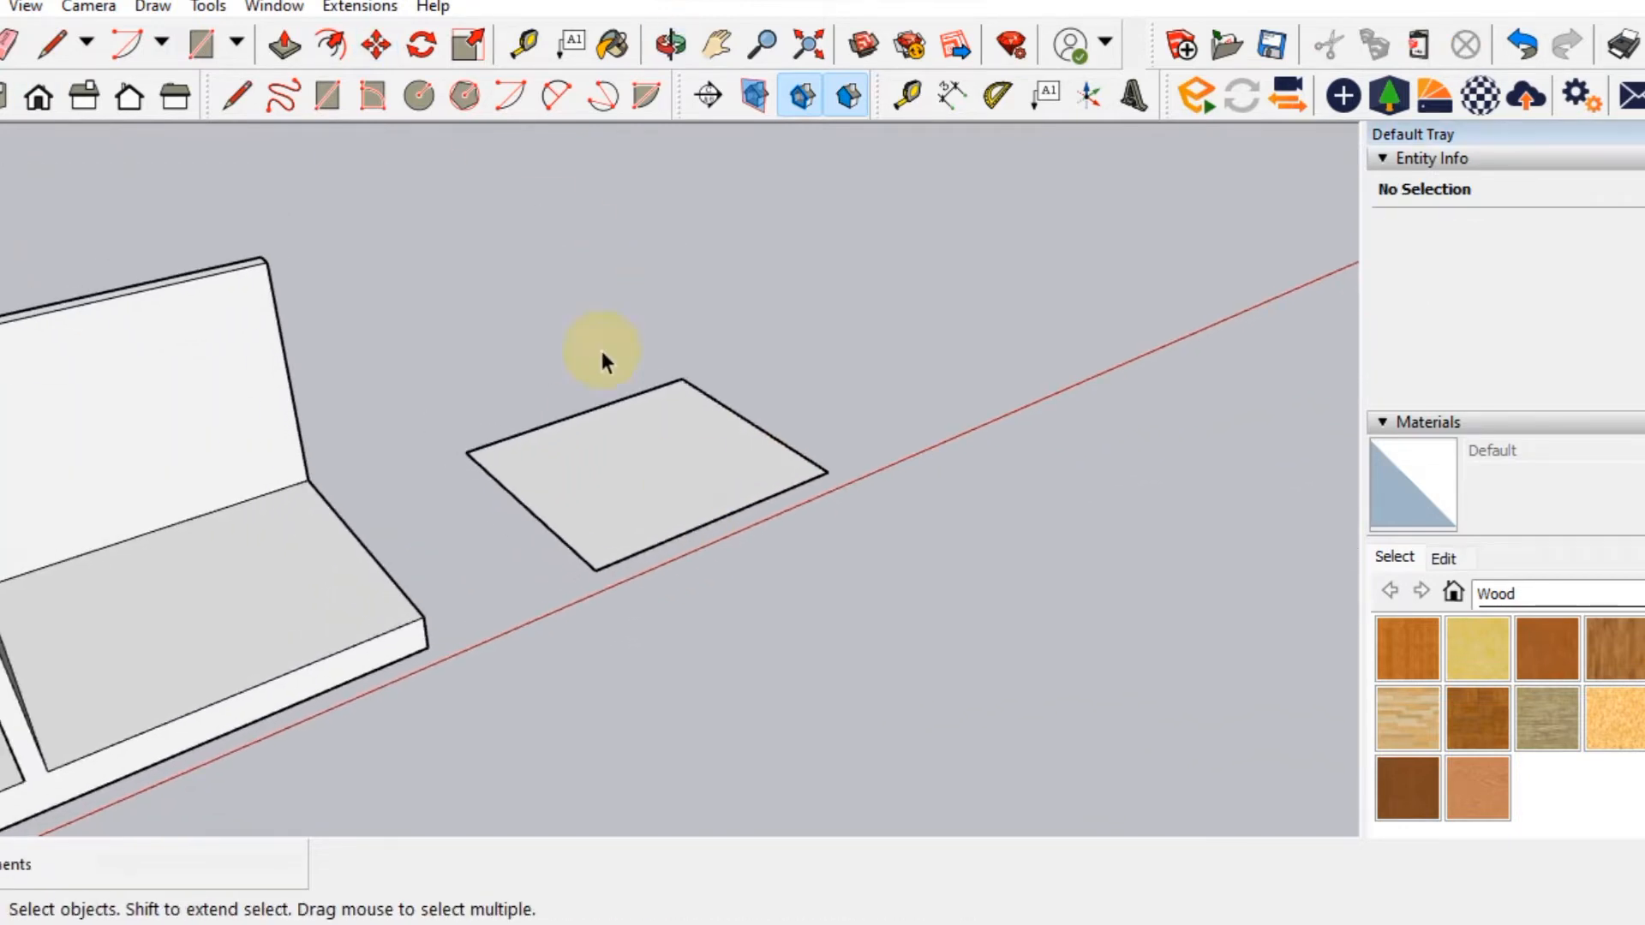
left_click(285, 48)
left_click_drag(576, 503, 580, 495)
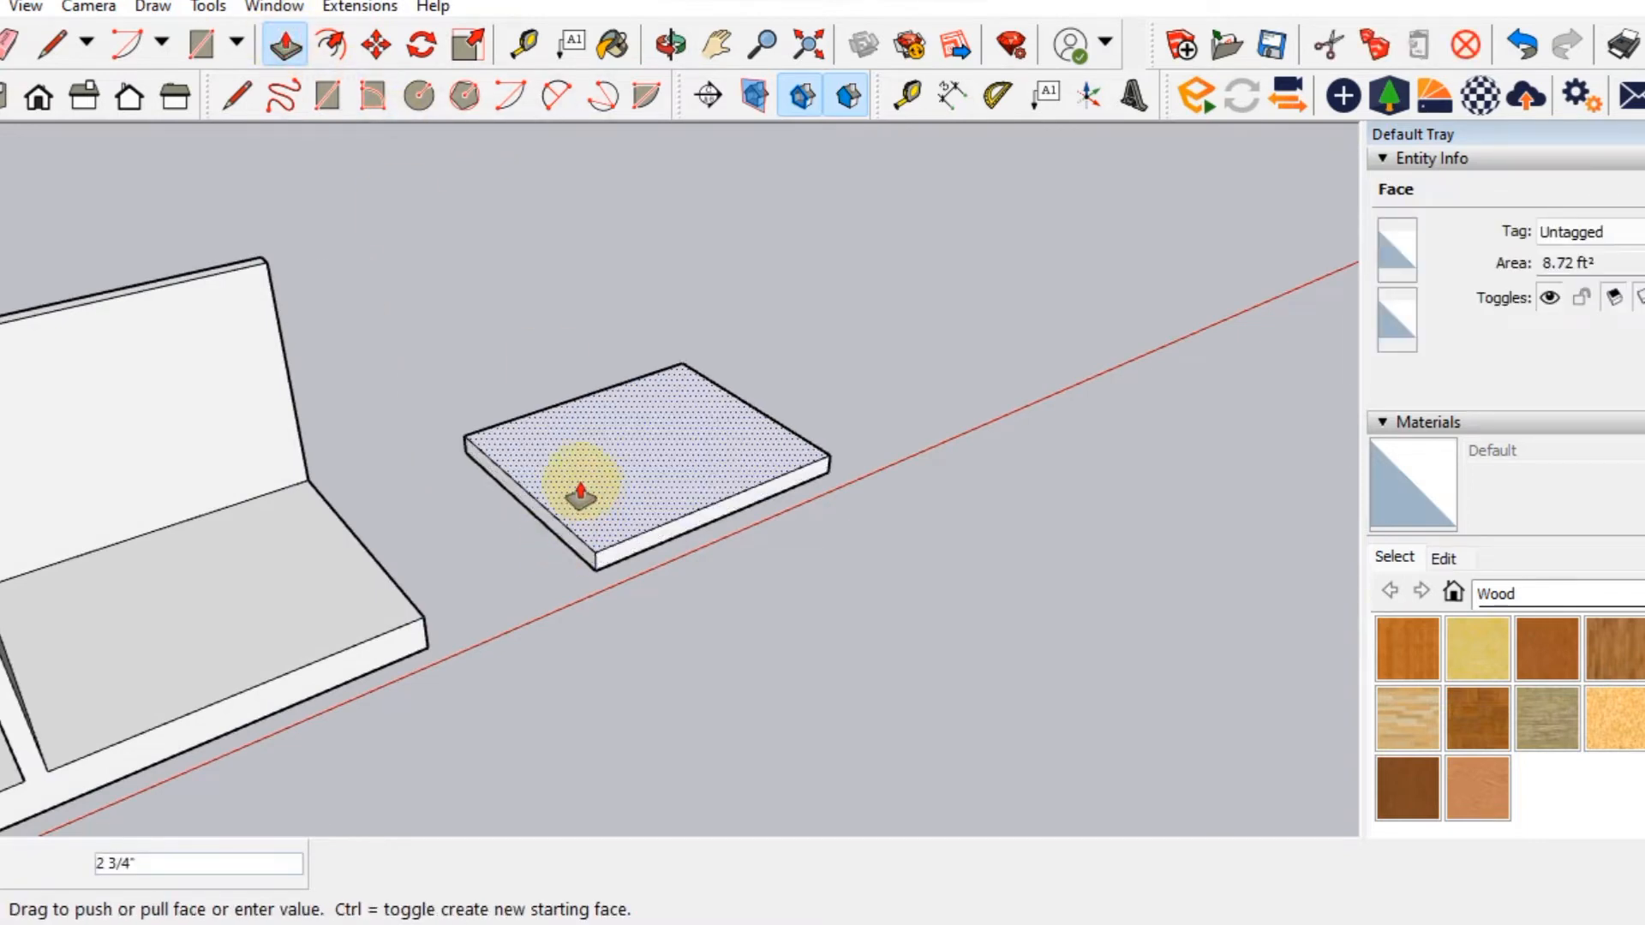
key("Escape")
double_click(660, 497)
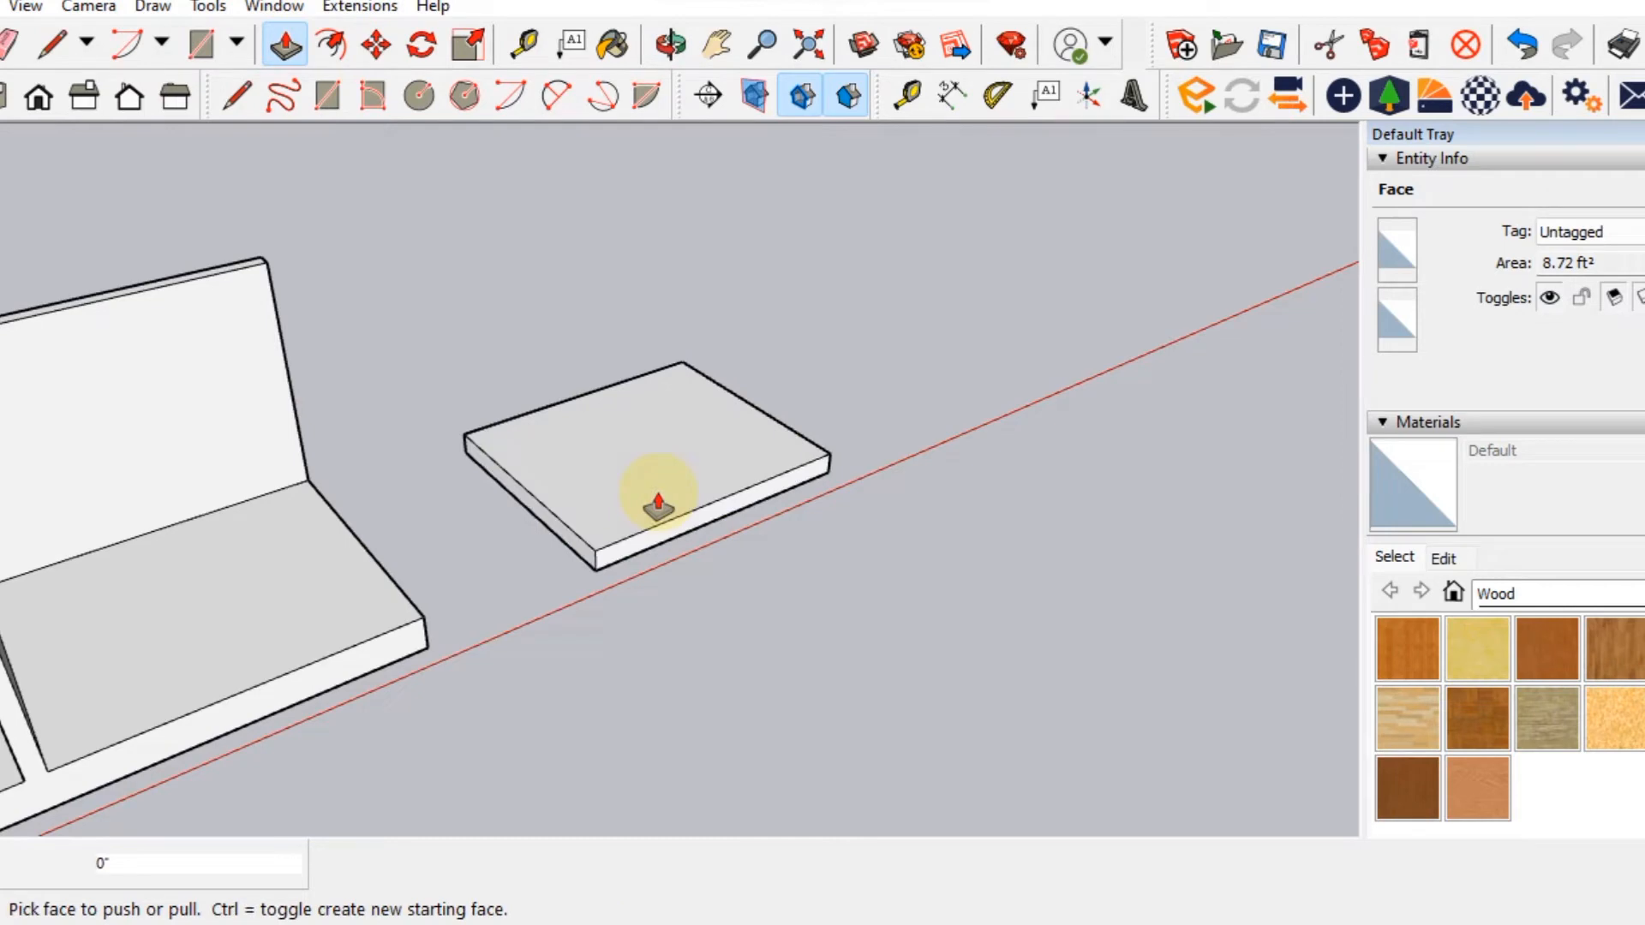
middle_click_drag(625, 514, 642, 484)
Try pulling a separate taller volume from the small slab's top face, and undo its extrusions back to the flat face.
left_click_drag(641, 484, 654, 265)
key("Escape")
key("ctrl")
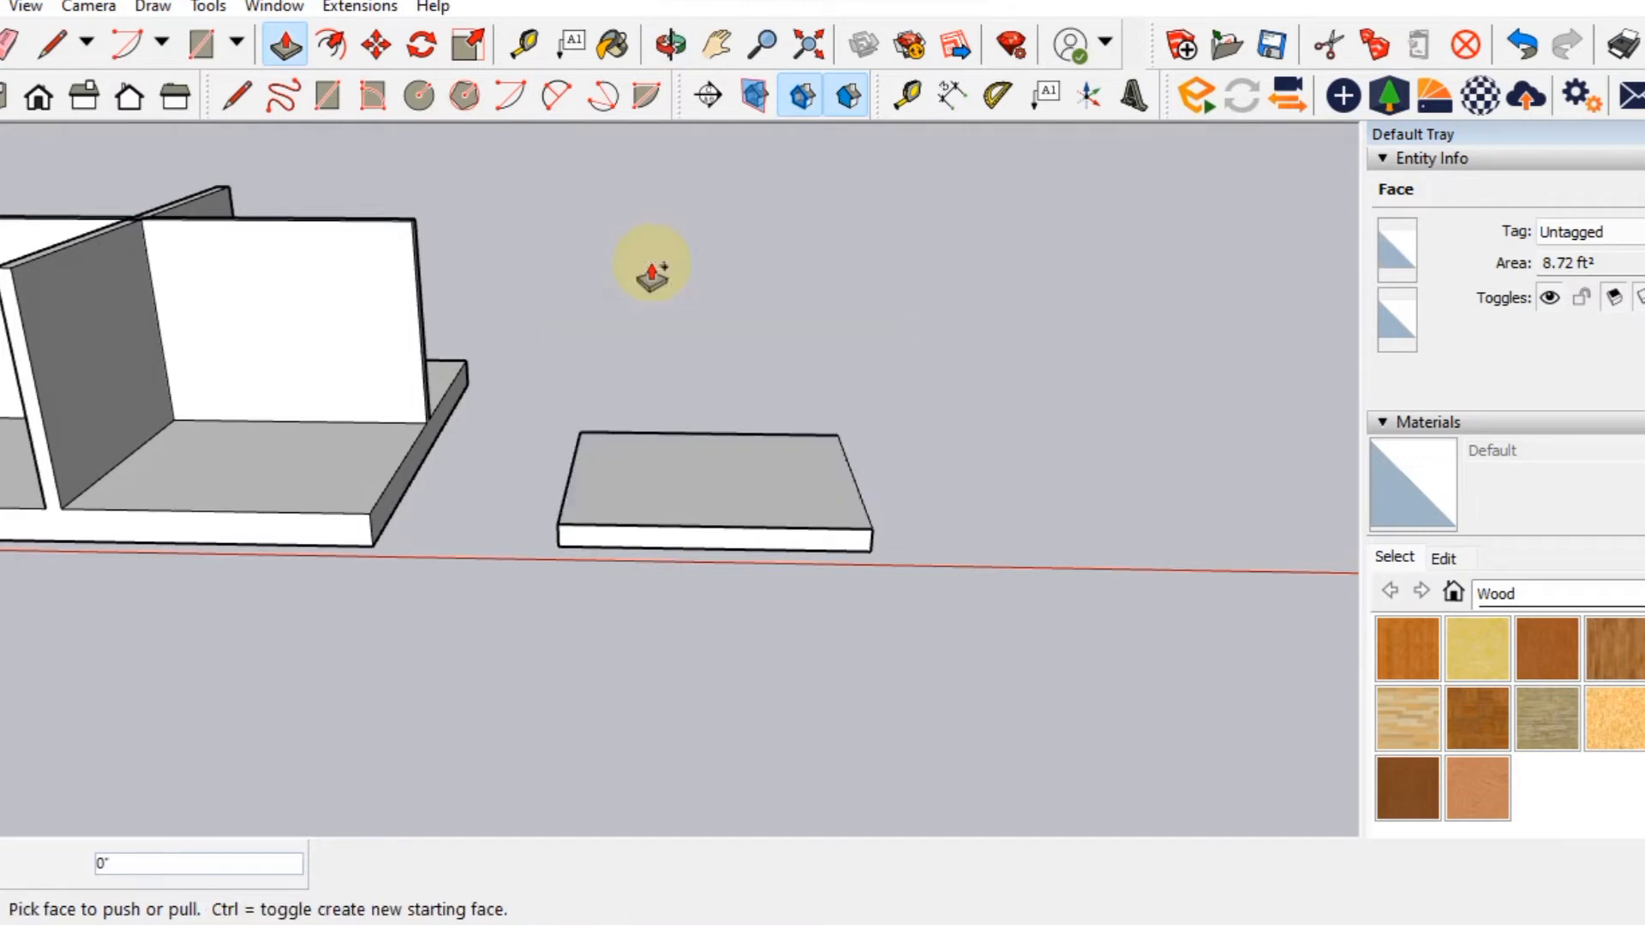
left_click_drag(730, 486, 704, 310)
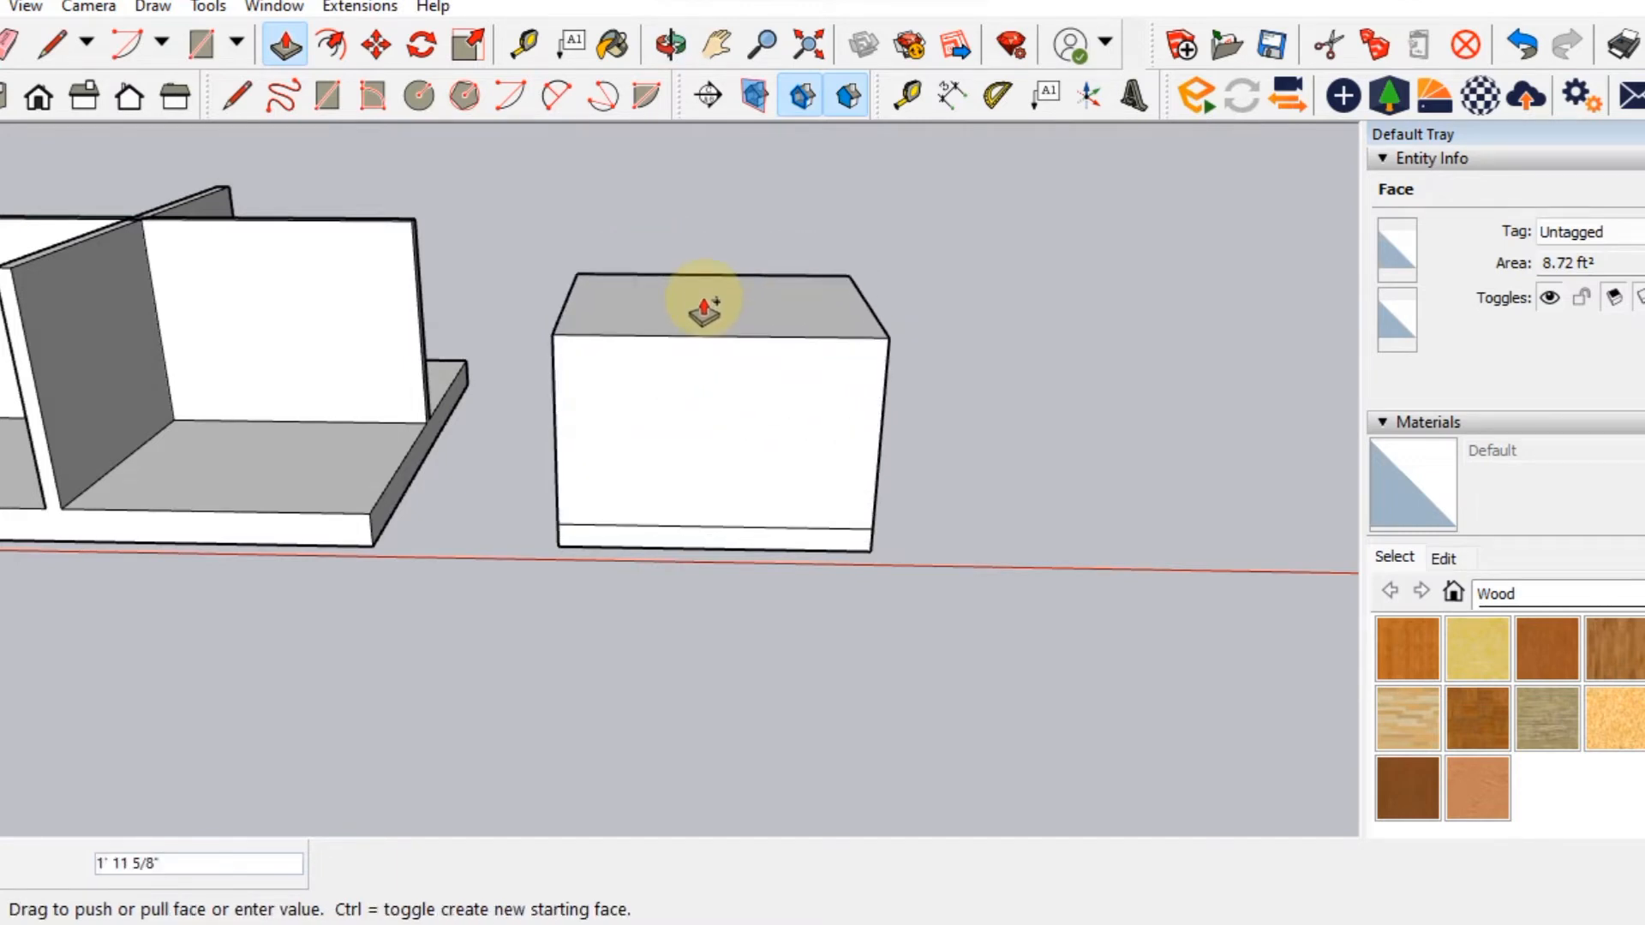
key("Escape")
left_click_drag(753, 540, 742, 321)
middle_click_drag(738, 393, 898, 514)
key("ctrl+z")
key("ctrl+z")
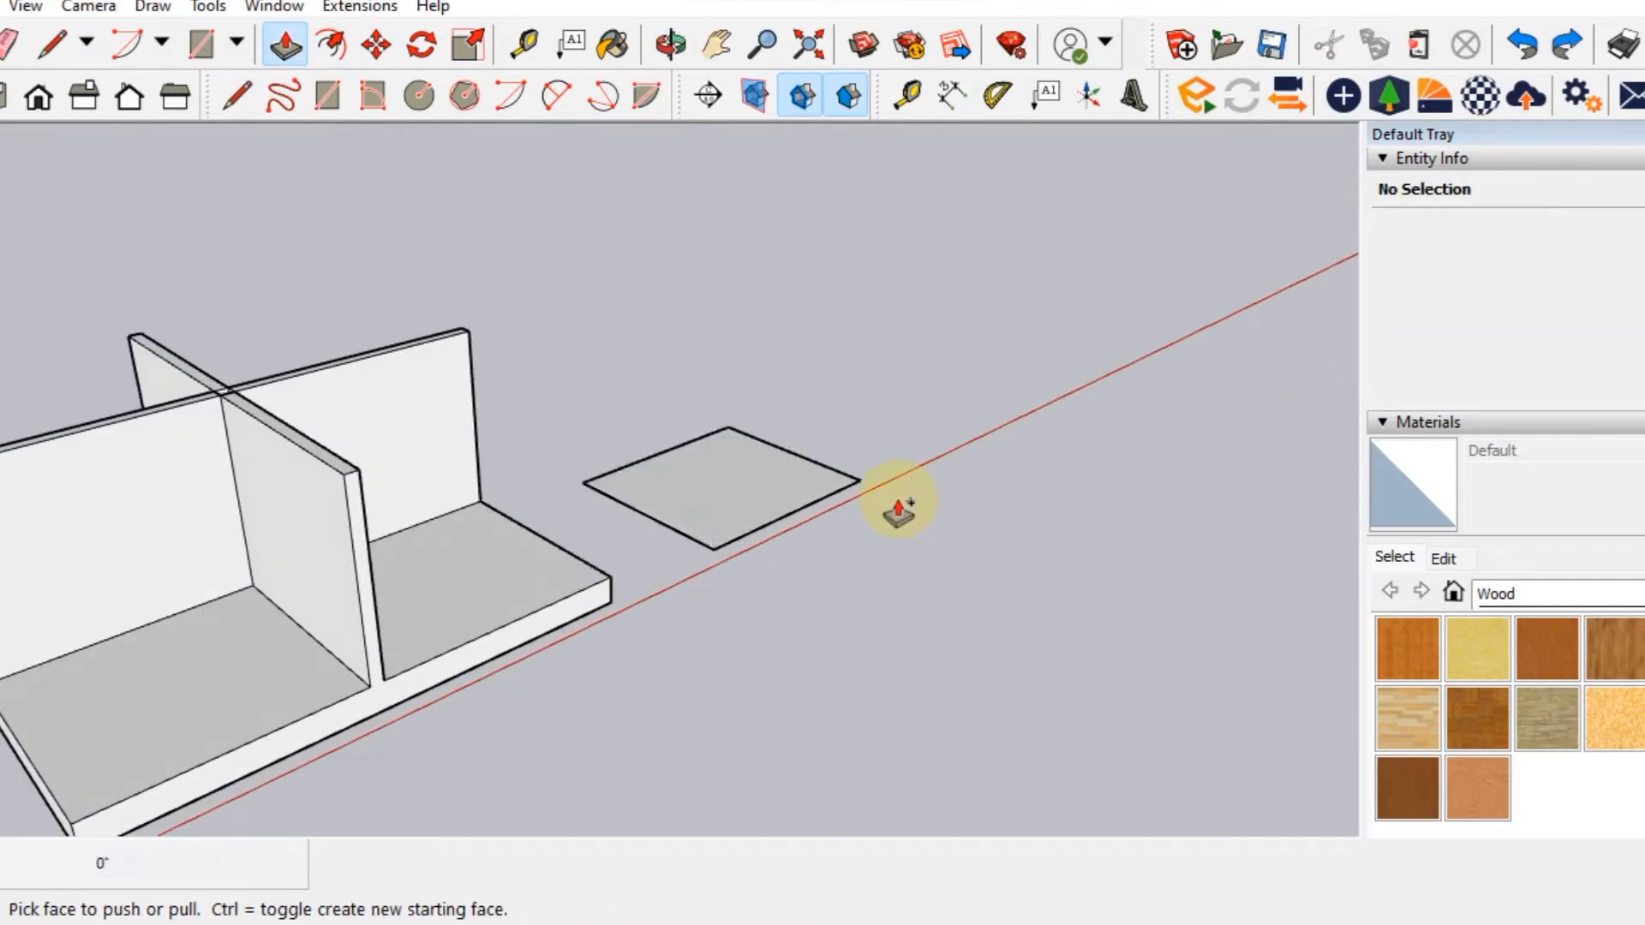
Extrude the copied quadrant face upward into a solid stool block slightly lower than the dividing panels.
left_click_drag(755, 476, 719, 360)
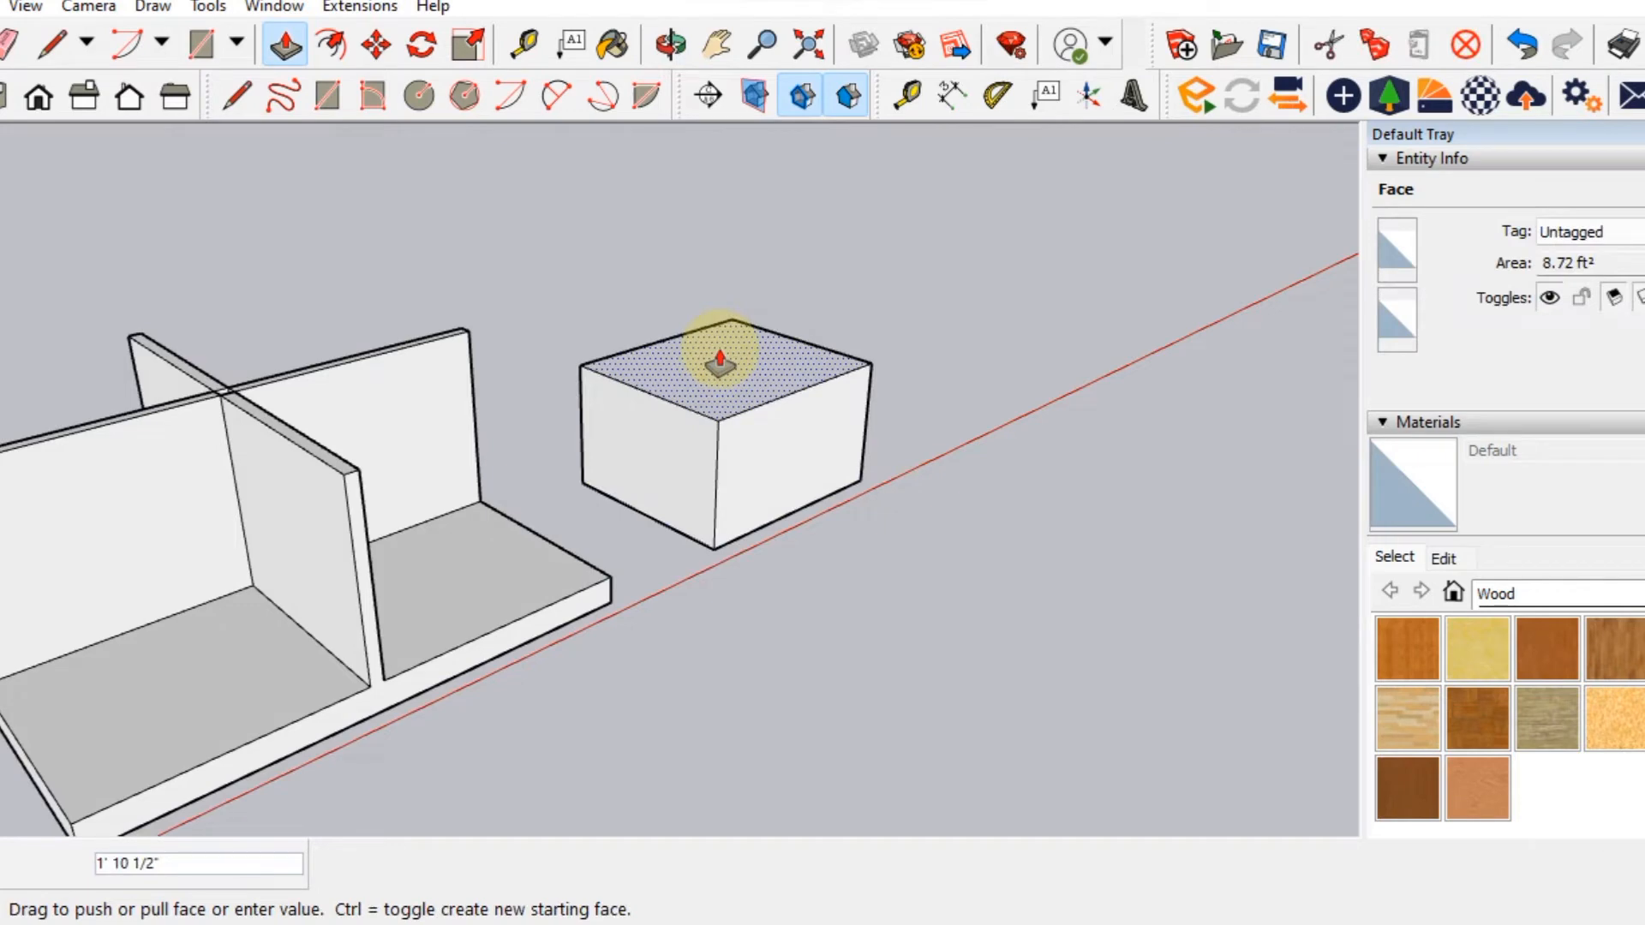
middle_click_drag(719, 359, 782, 429)
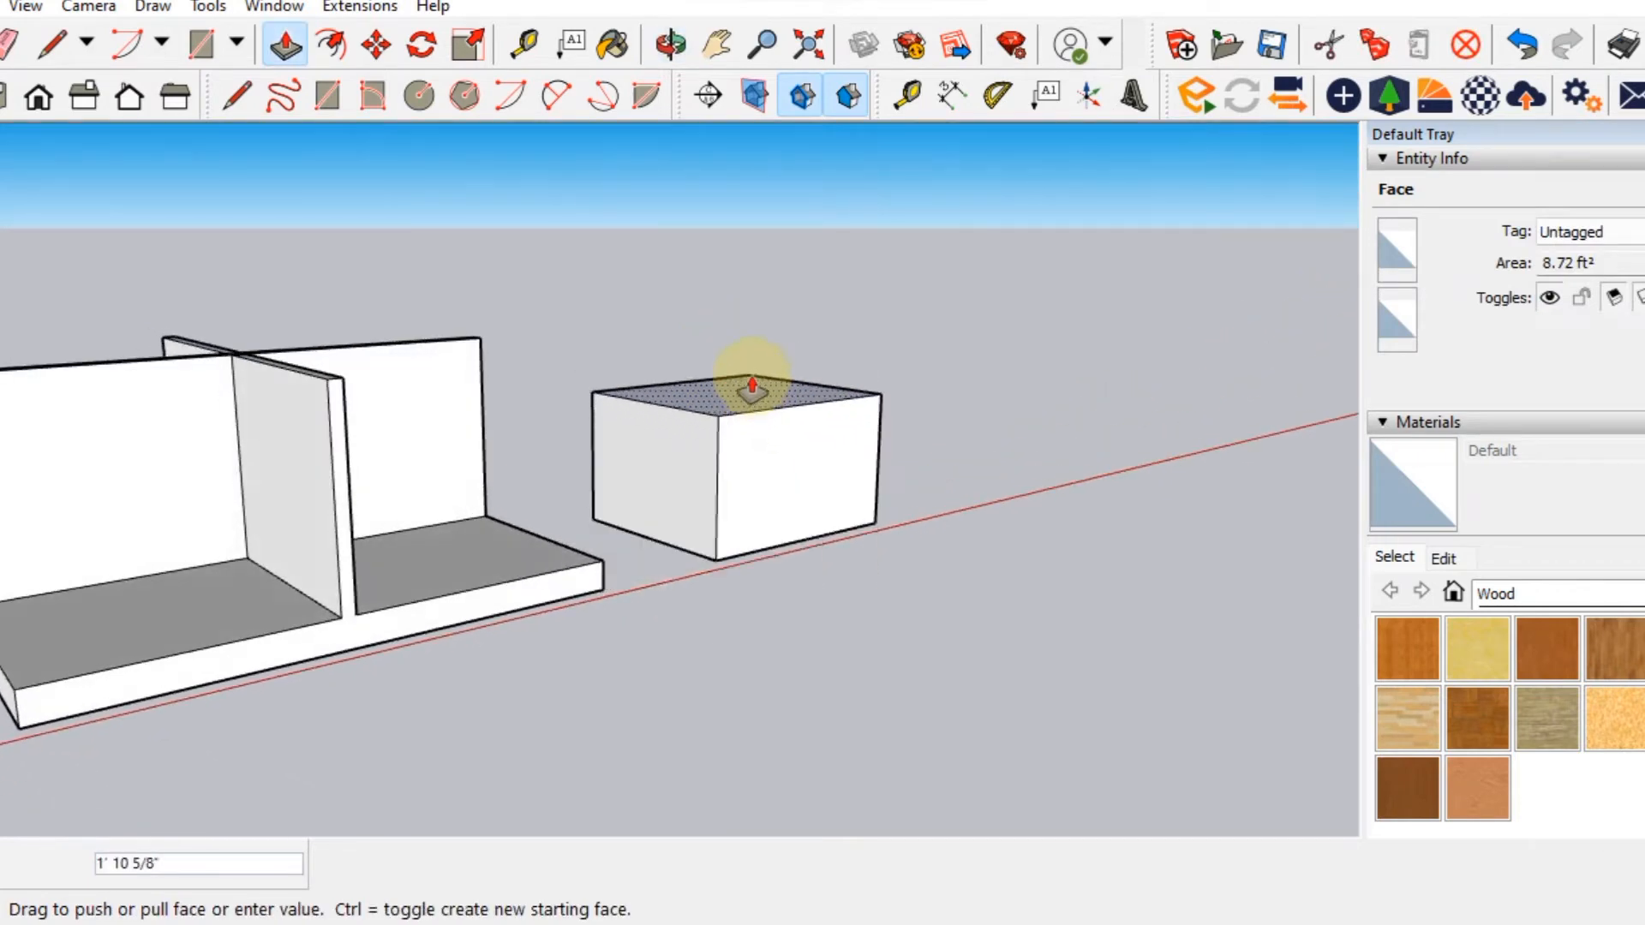
left_click_drag(752, 387, 750, 377)
key("space")
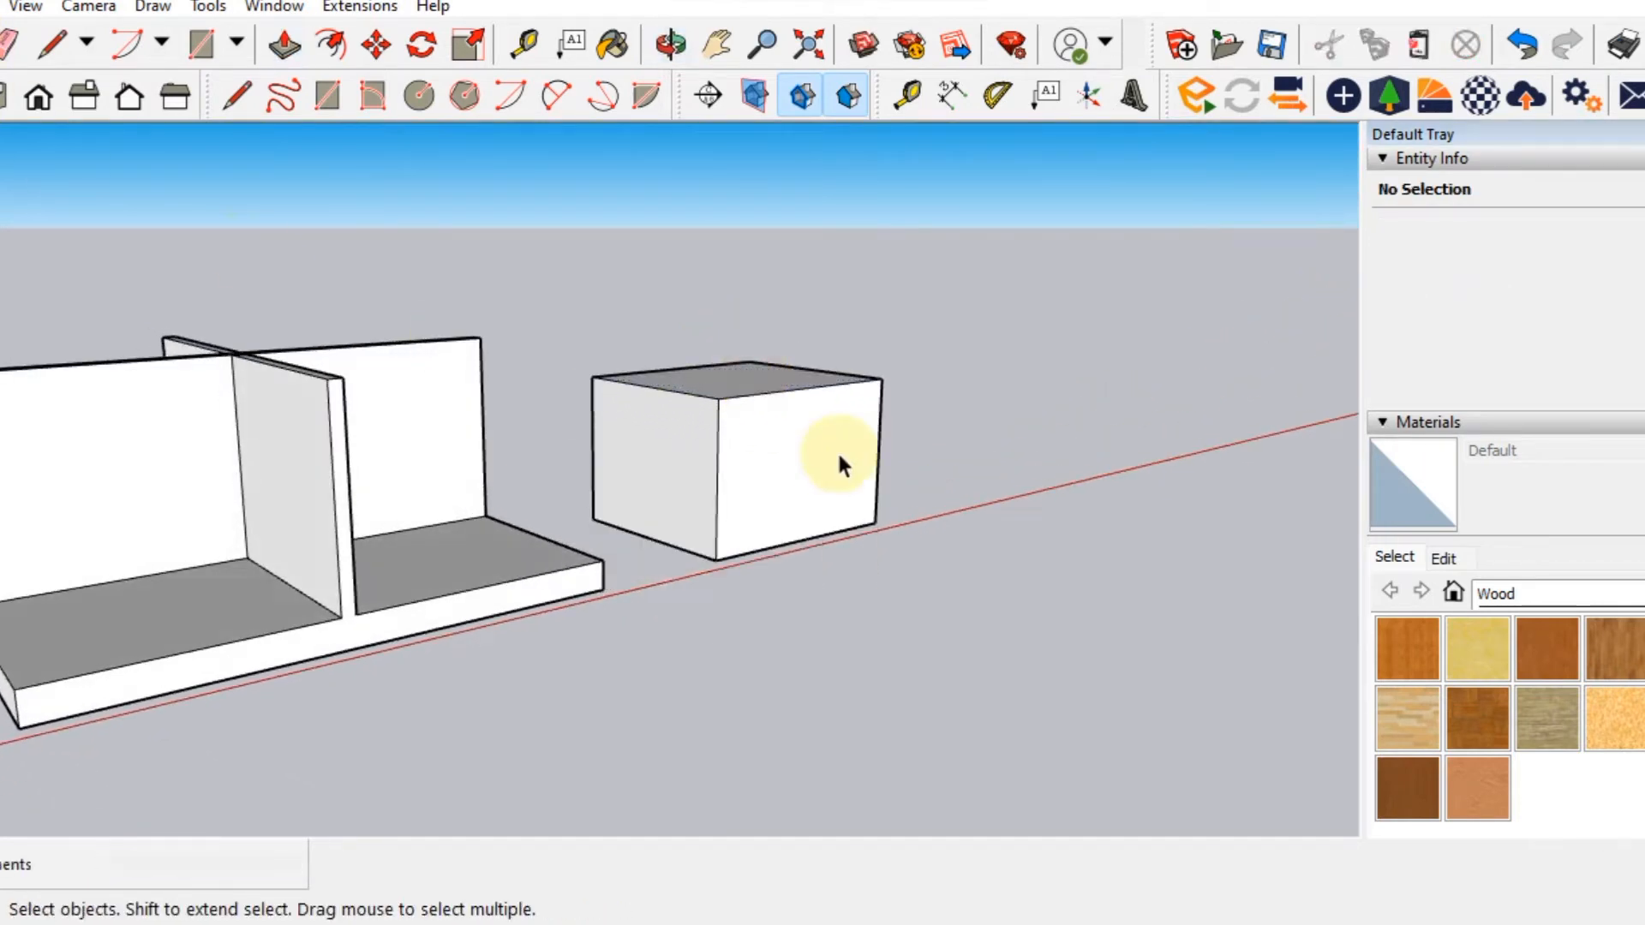
In top view, draw an inset rectangle on the stool block's top face, leaving a narrow even border around it.
scroll(904, 436, "down", 5)
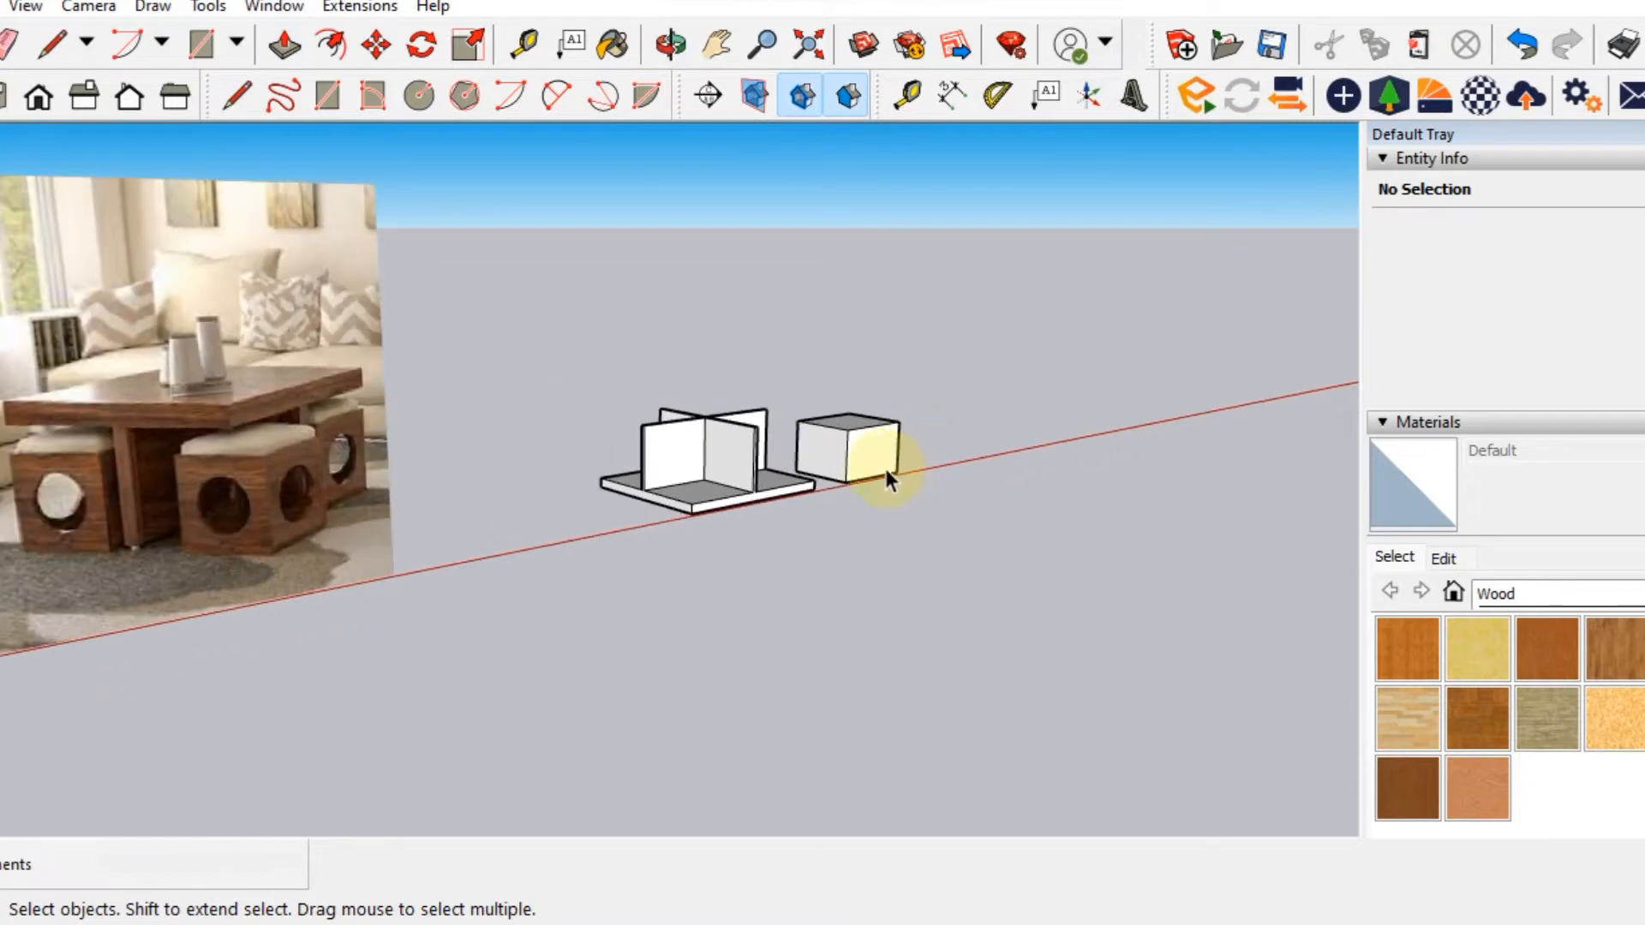
scroll(883, 463, "up", 6)
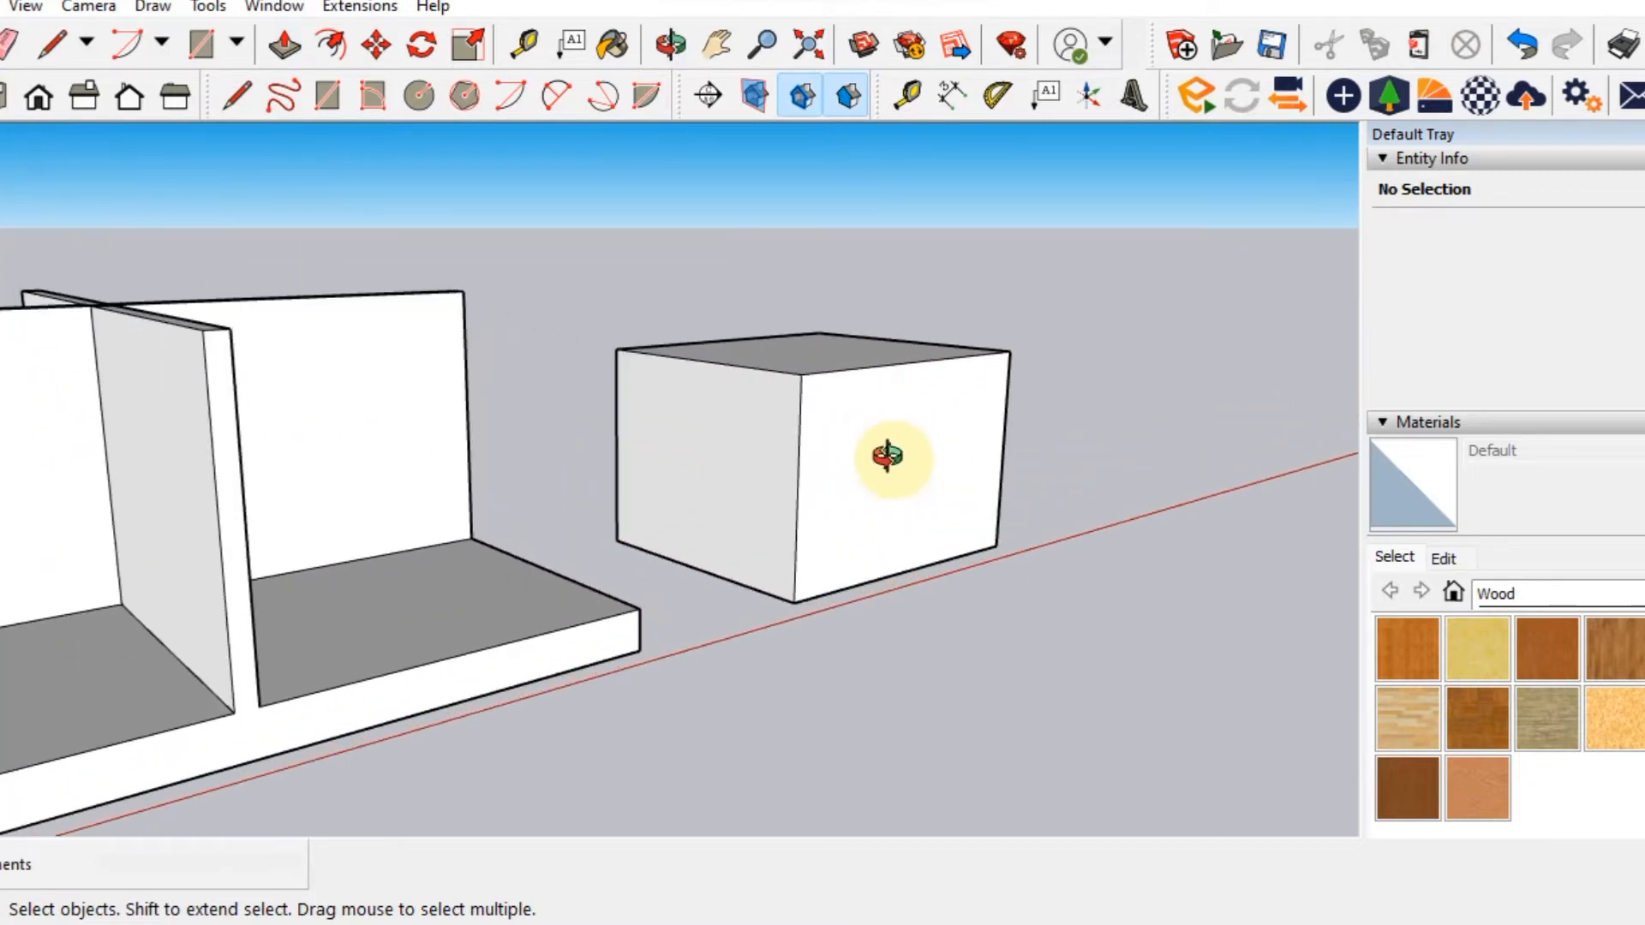
middle_click_drag(887, 456, 469, 573)
left_click(3, 108)
middle_click_drag(751, 536, 417, 398, "shift")
scroll(460, 345, "up", 3)
left_click(329, 96)
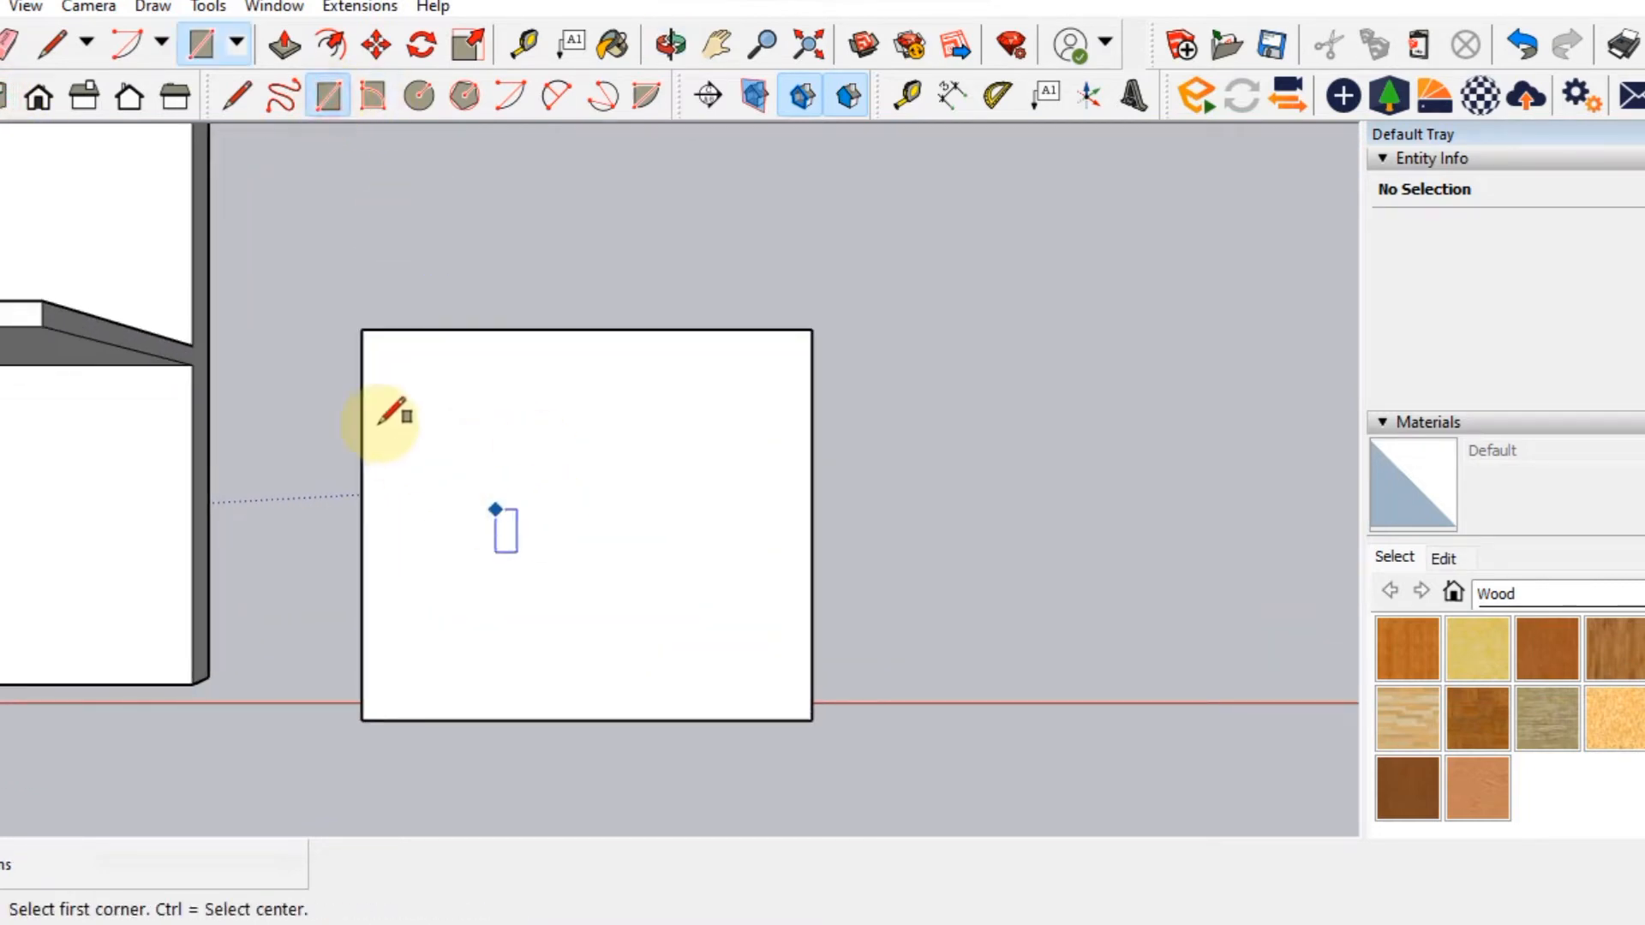
left_click(381, 351)
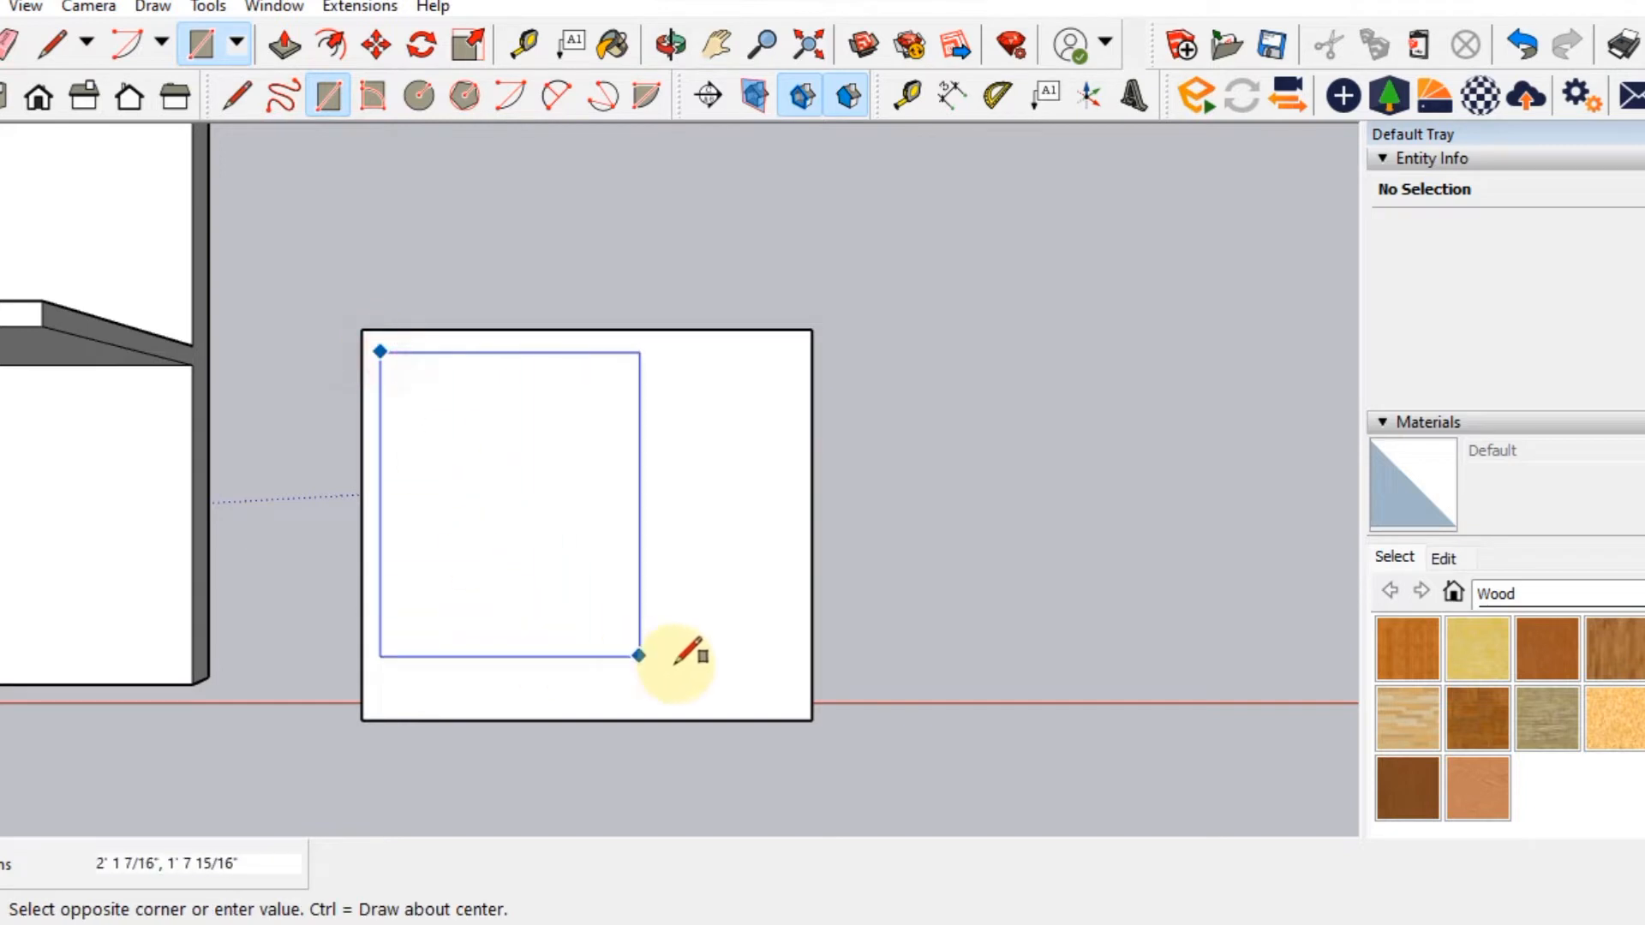
left_click(791, 694)
scroll(616, 634, "down", 2)
key("space")
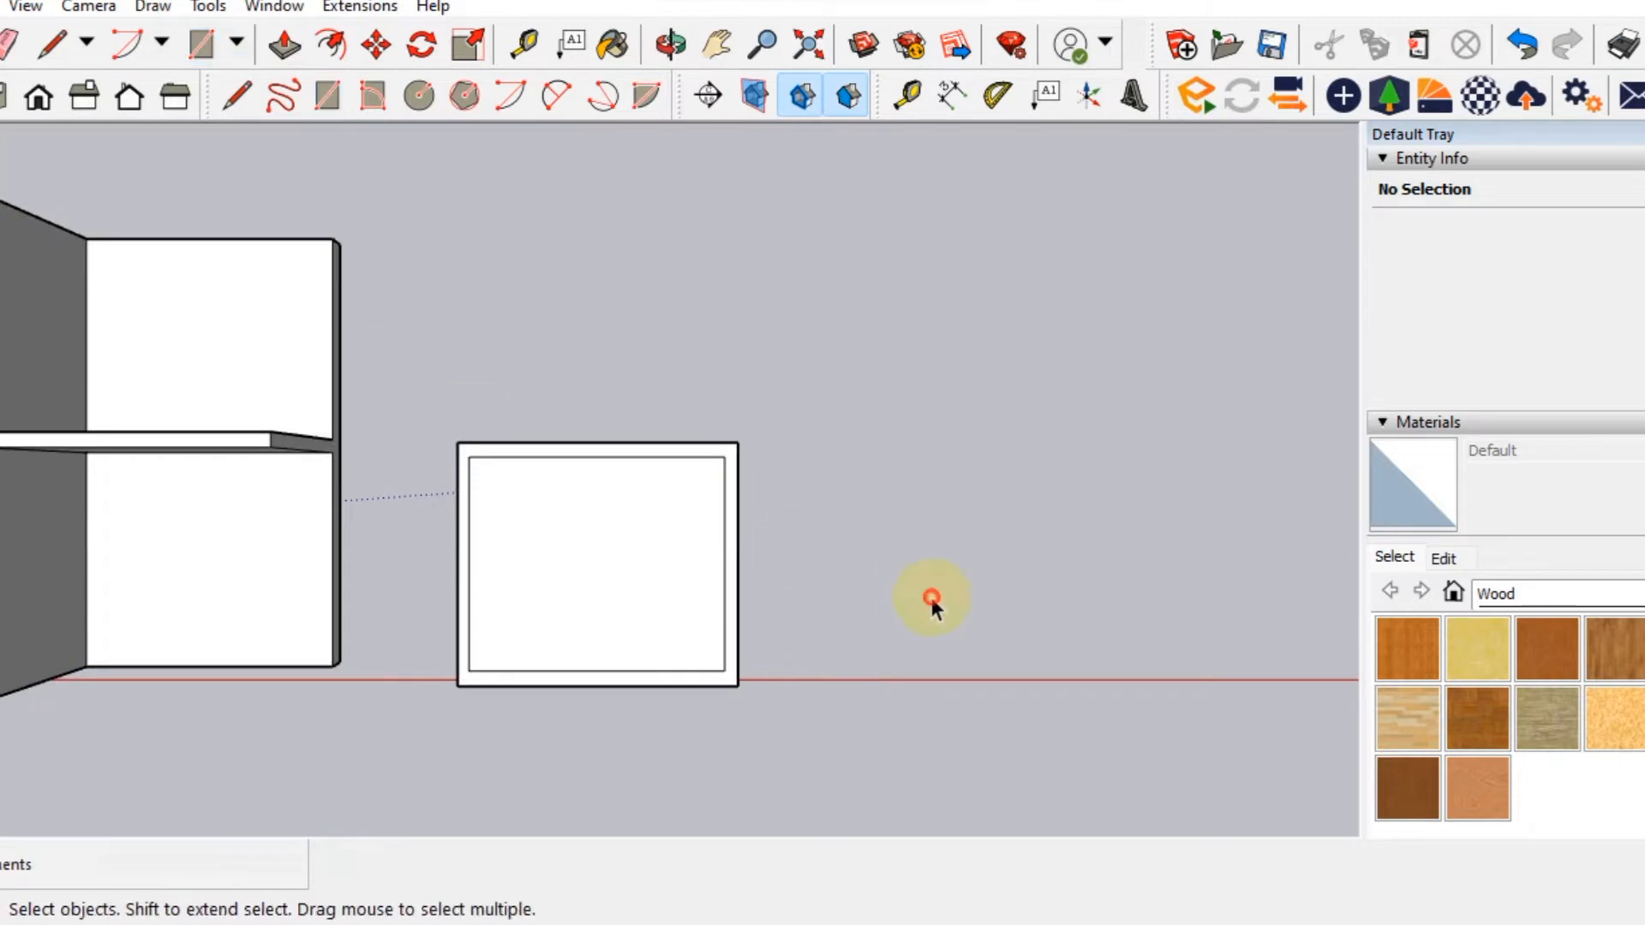
Draw a circle with a radius of about 6 15/16" near the centre of the stool block's front face.
middle_click_drag(411, 630, 554, 408)
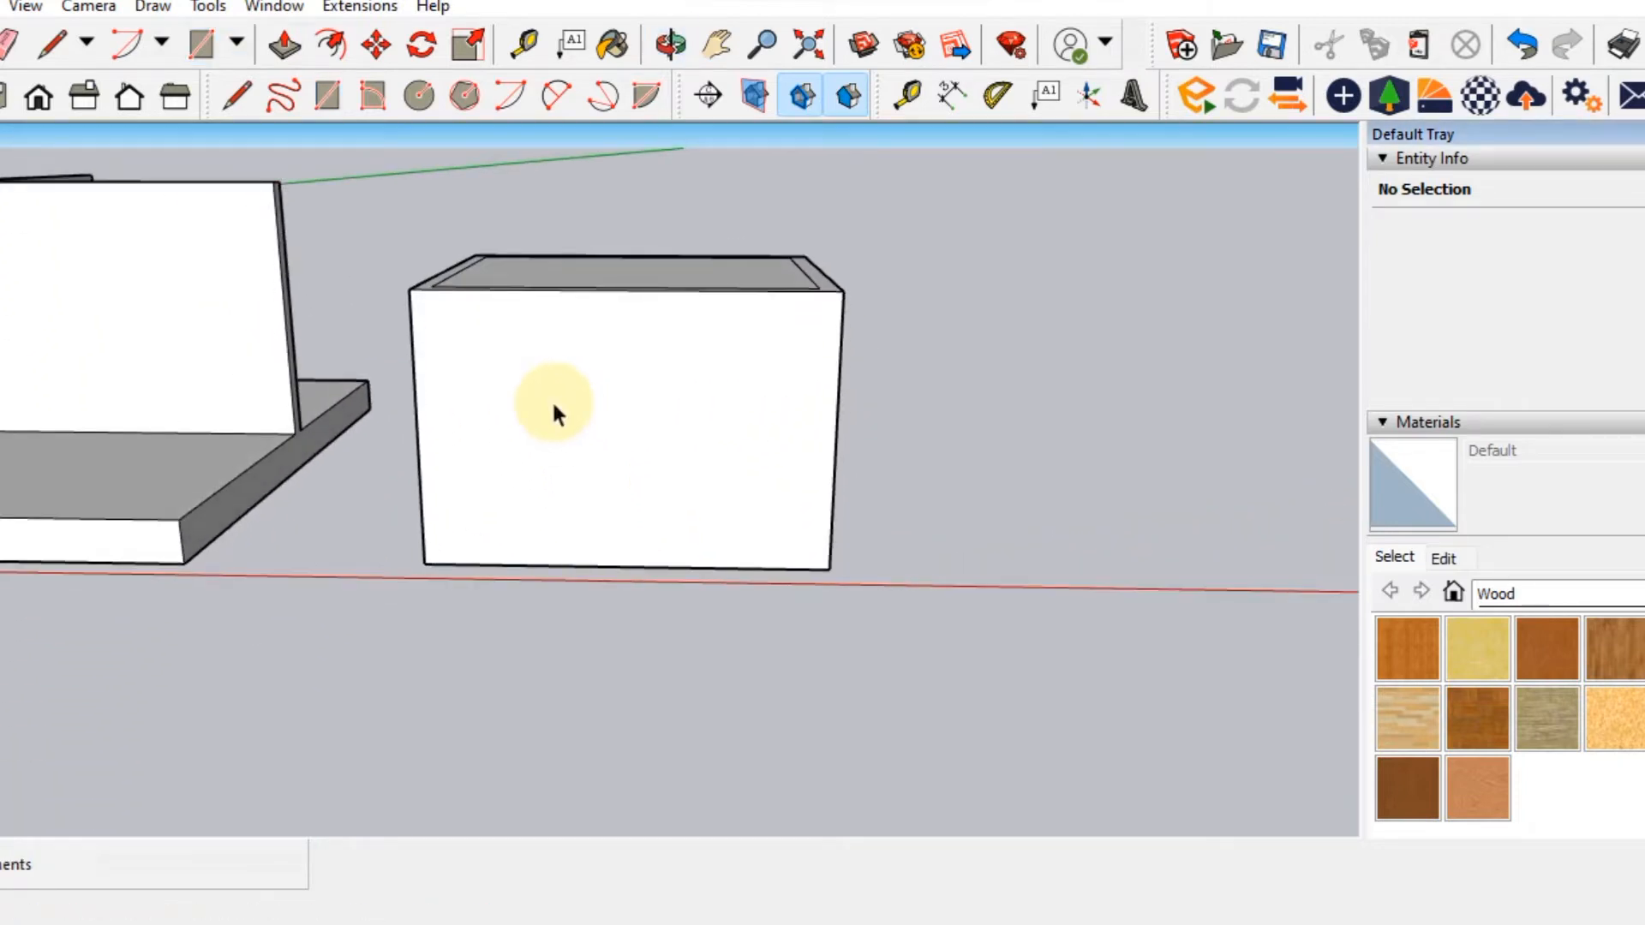
left_click(419, 96)
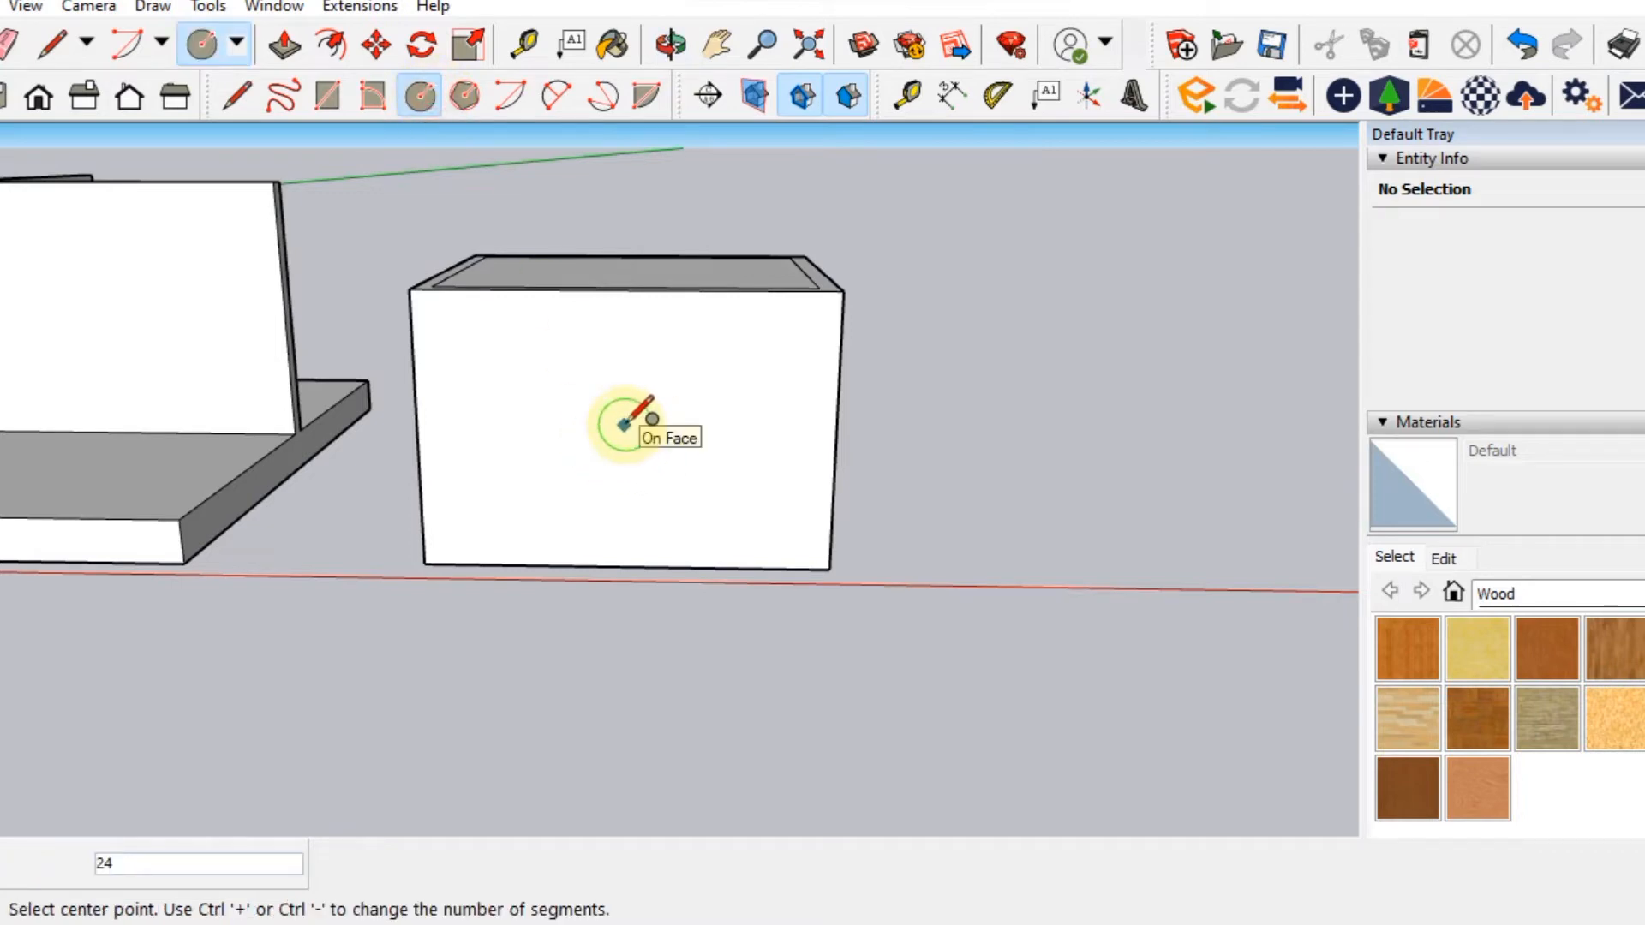
left_click(625, 424)
left_click(674, 483)
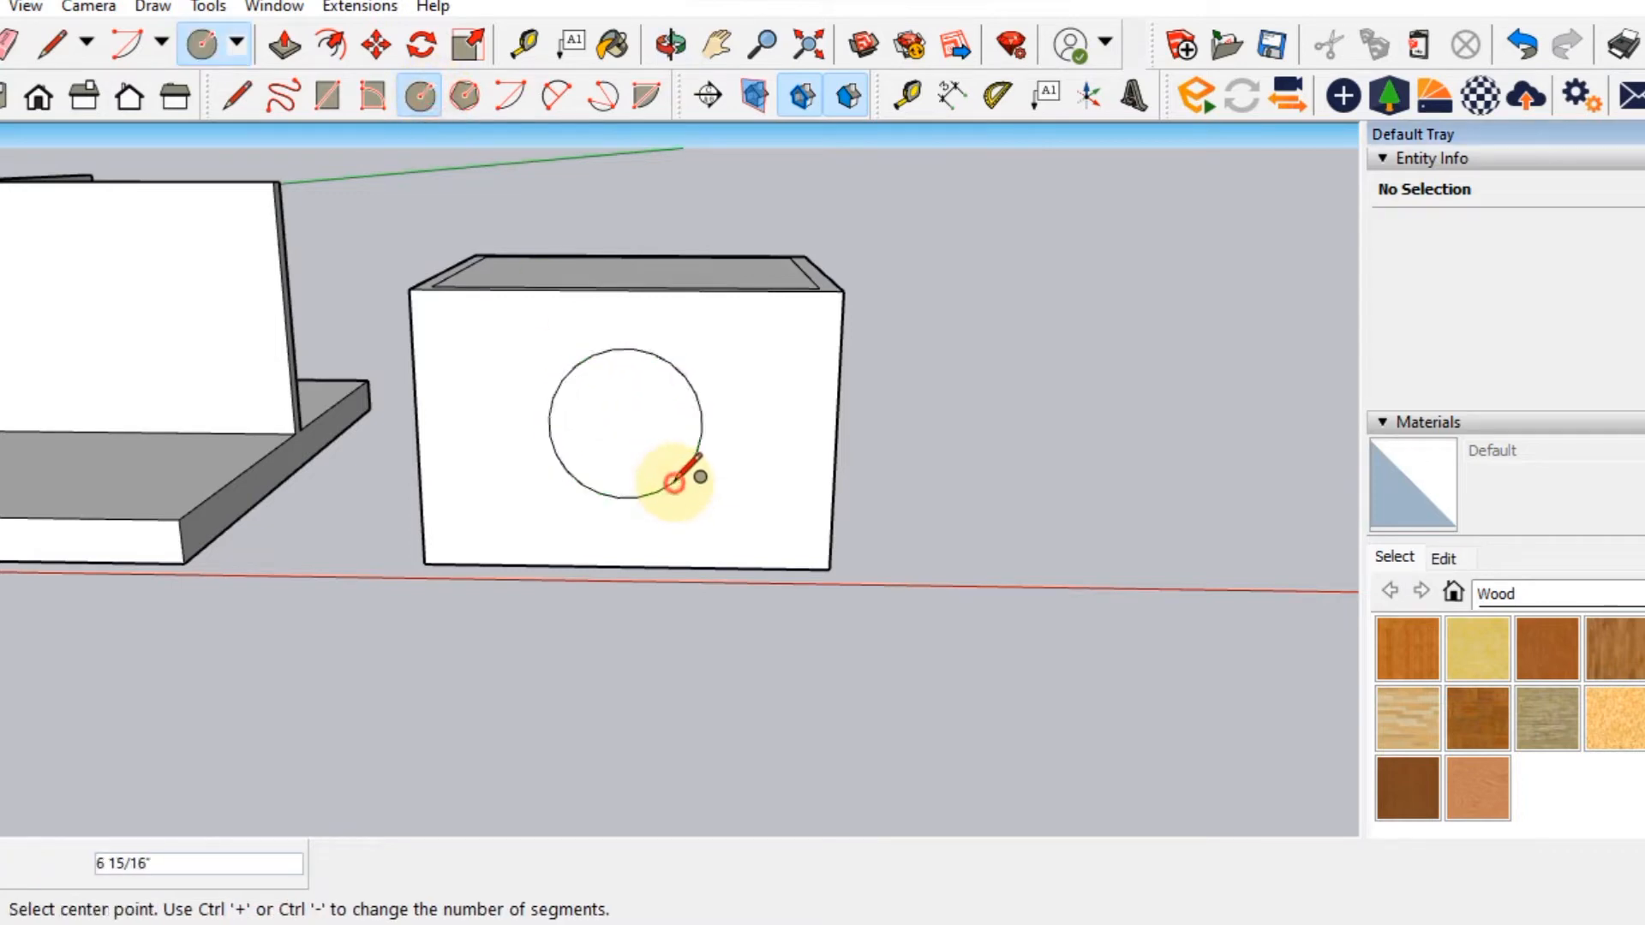
Draw a circle with a radius of about 7 15/16" near the centre of the stool's side face that points away from the table.
middle_click_drag(674, 482, 140, 465)
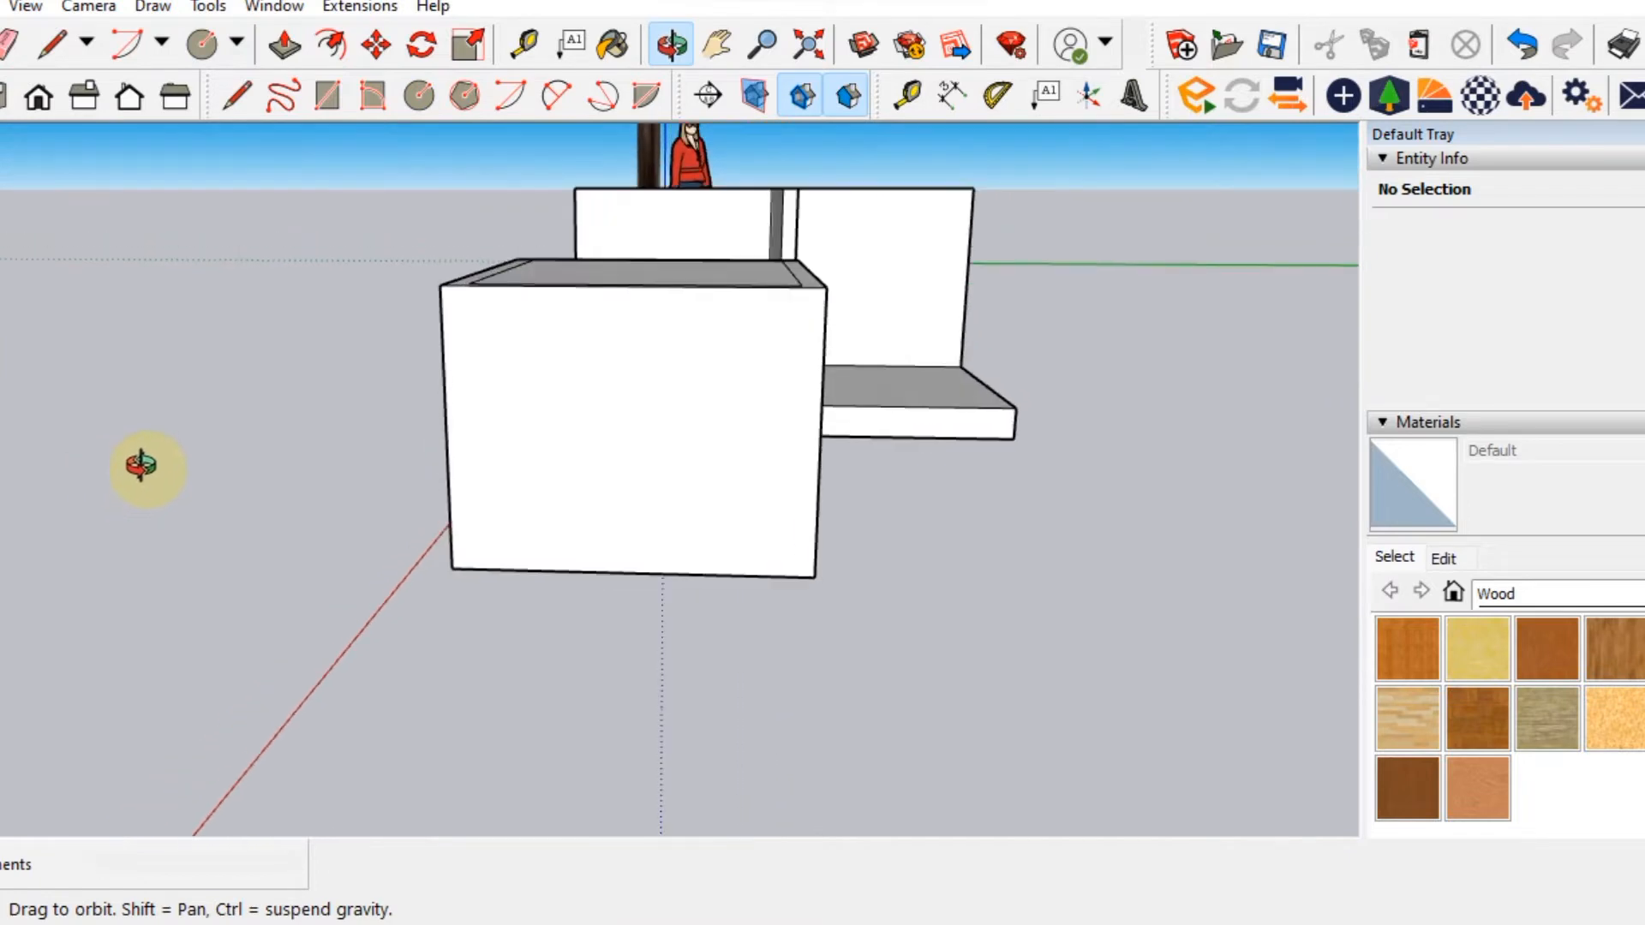
left_click(633, 427)
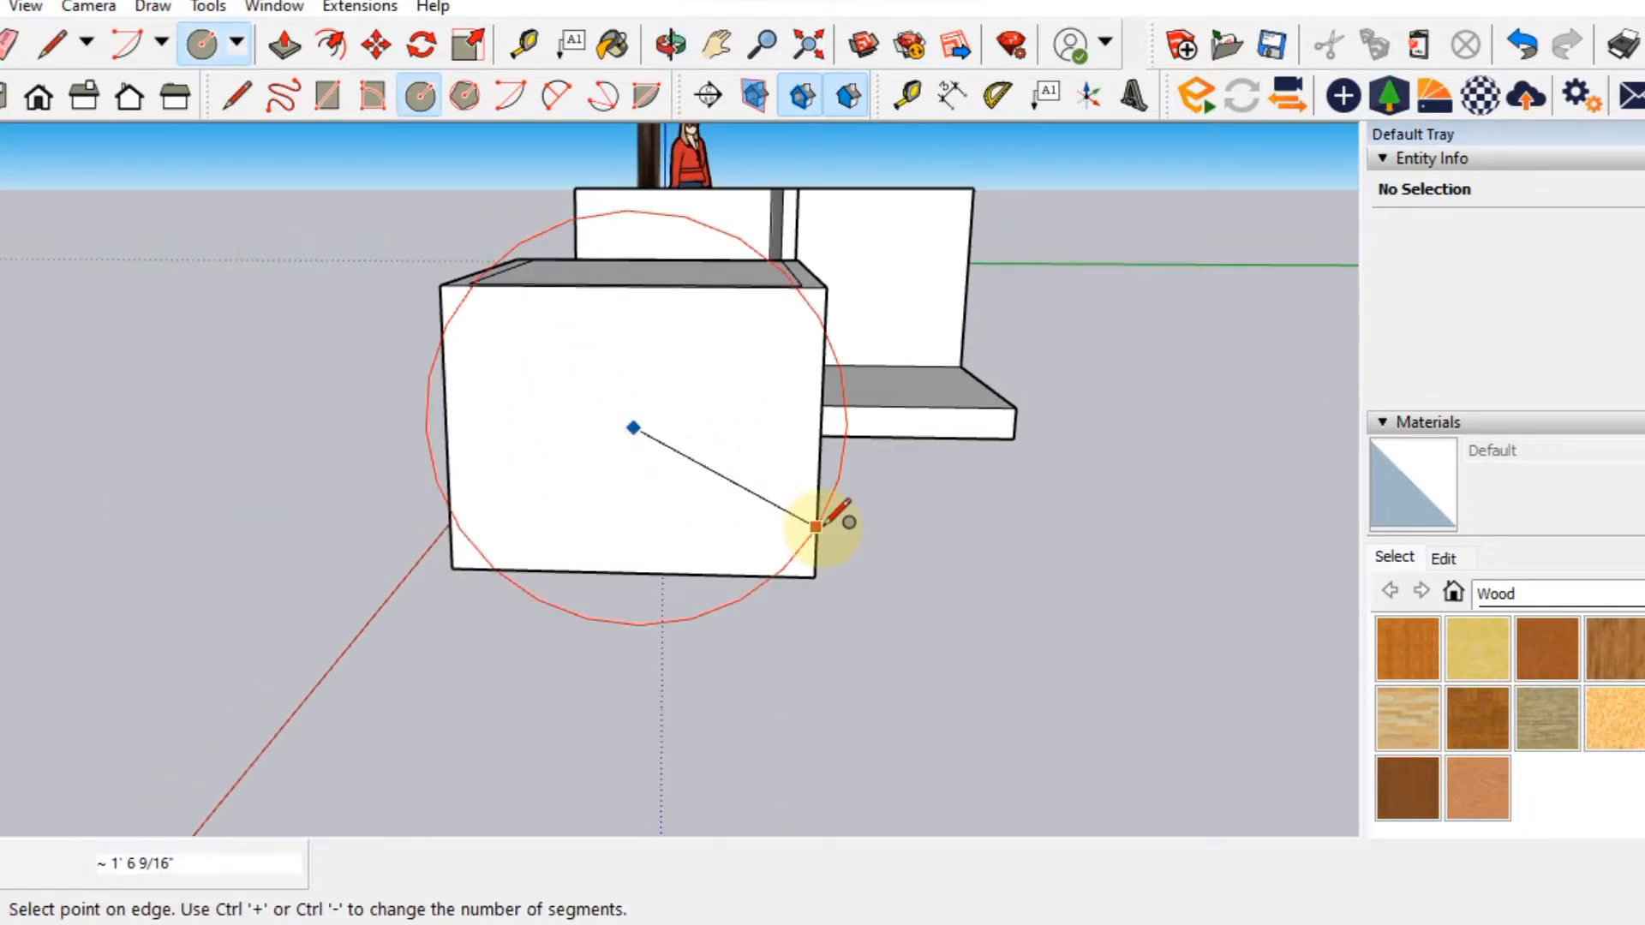
middle_click_drag(816, 536, 772, 525)
left_click(655, 498)
middle_click_drag(655, 498, 934, 506)
left_click(878, 430)
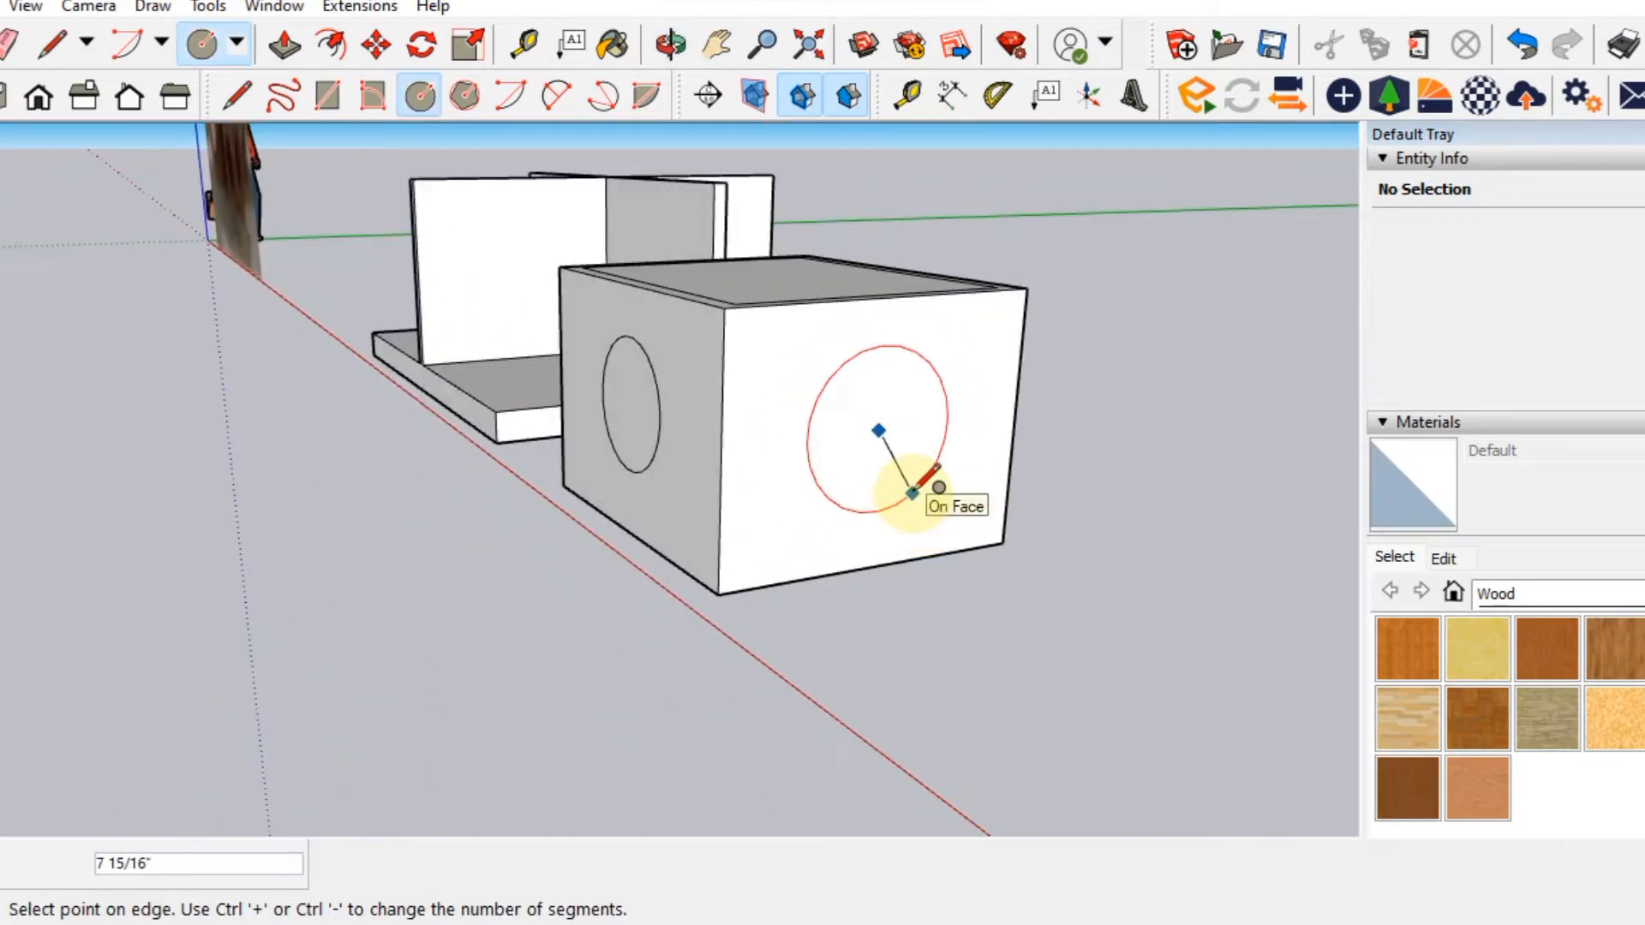
left_click(912, 490)
Draw a circle of similar size near the centre of the stool block's back face.
middle_click_drag(910, 477, 275, 496)
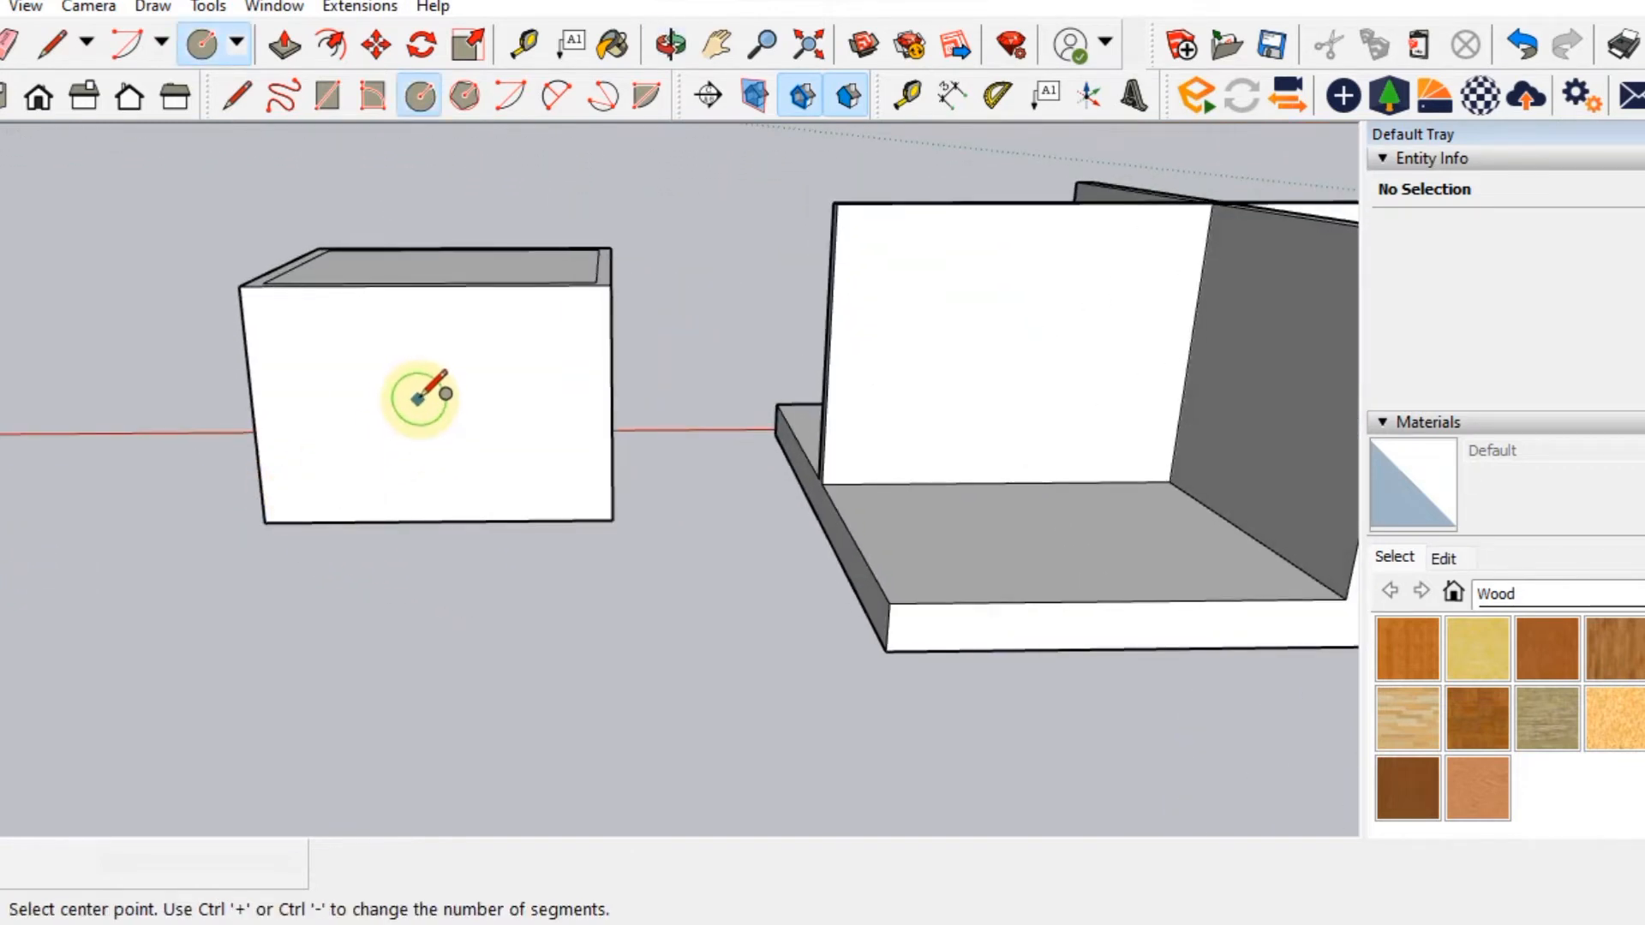
left_click(432, 394)
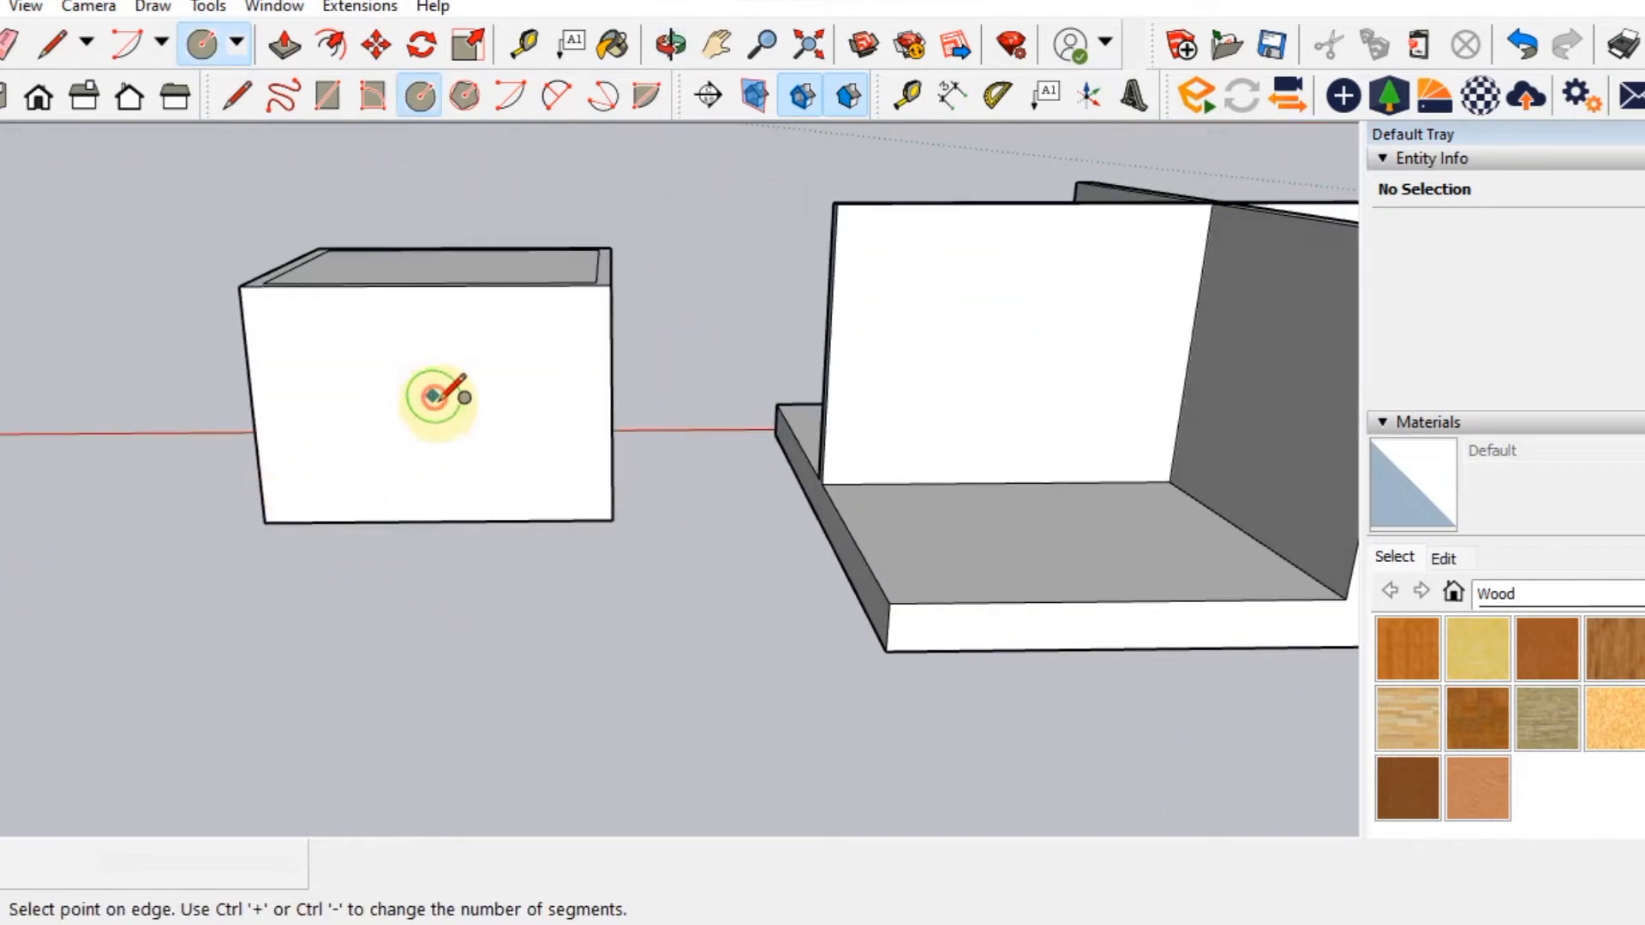
left_click(477, 450)
Draw a circle with a radius of about 7 7/8" on the stool's side face that points toward the table.
middle_click_drag(477, 440, 598, 360)
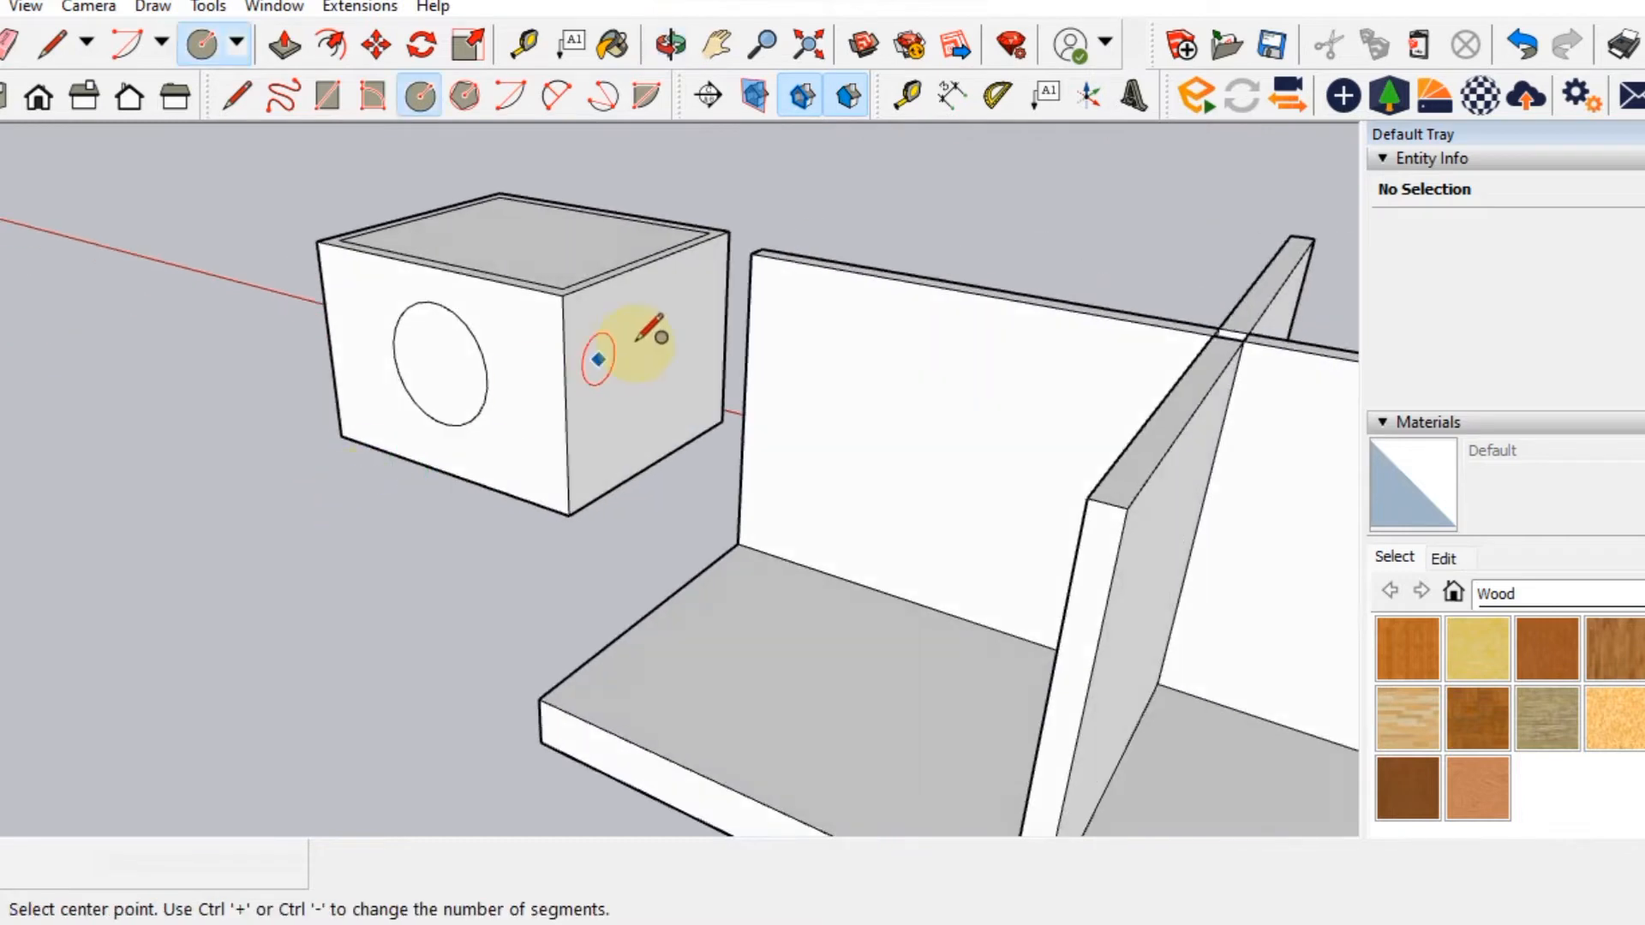
left_click(656, 367)
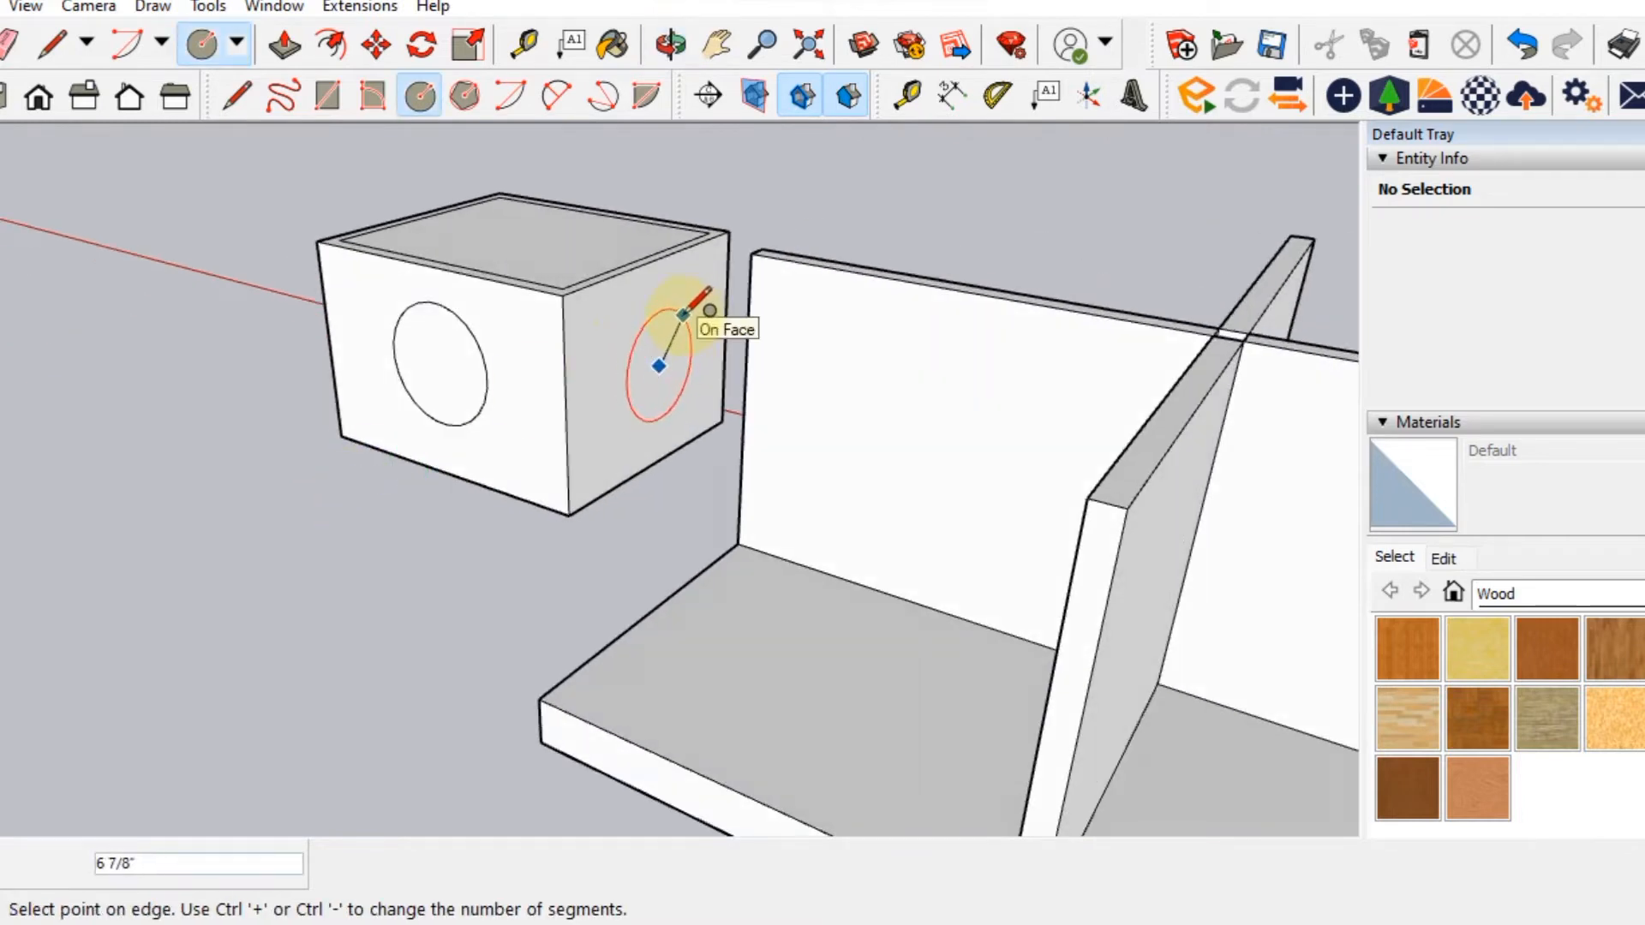
middle_click_drag(690, 310, 308, 433)
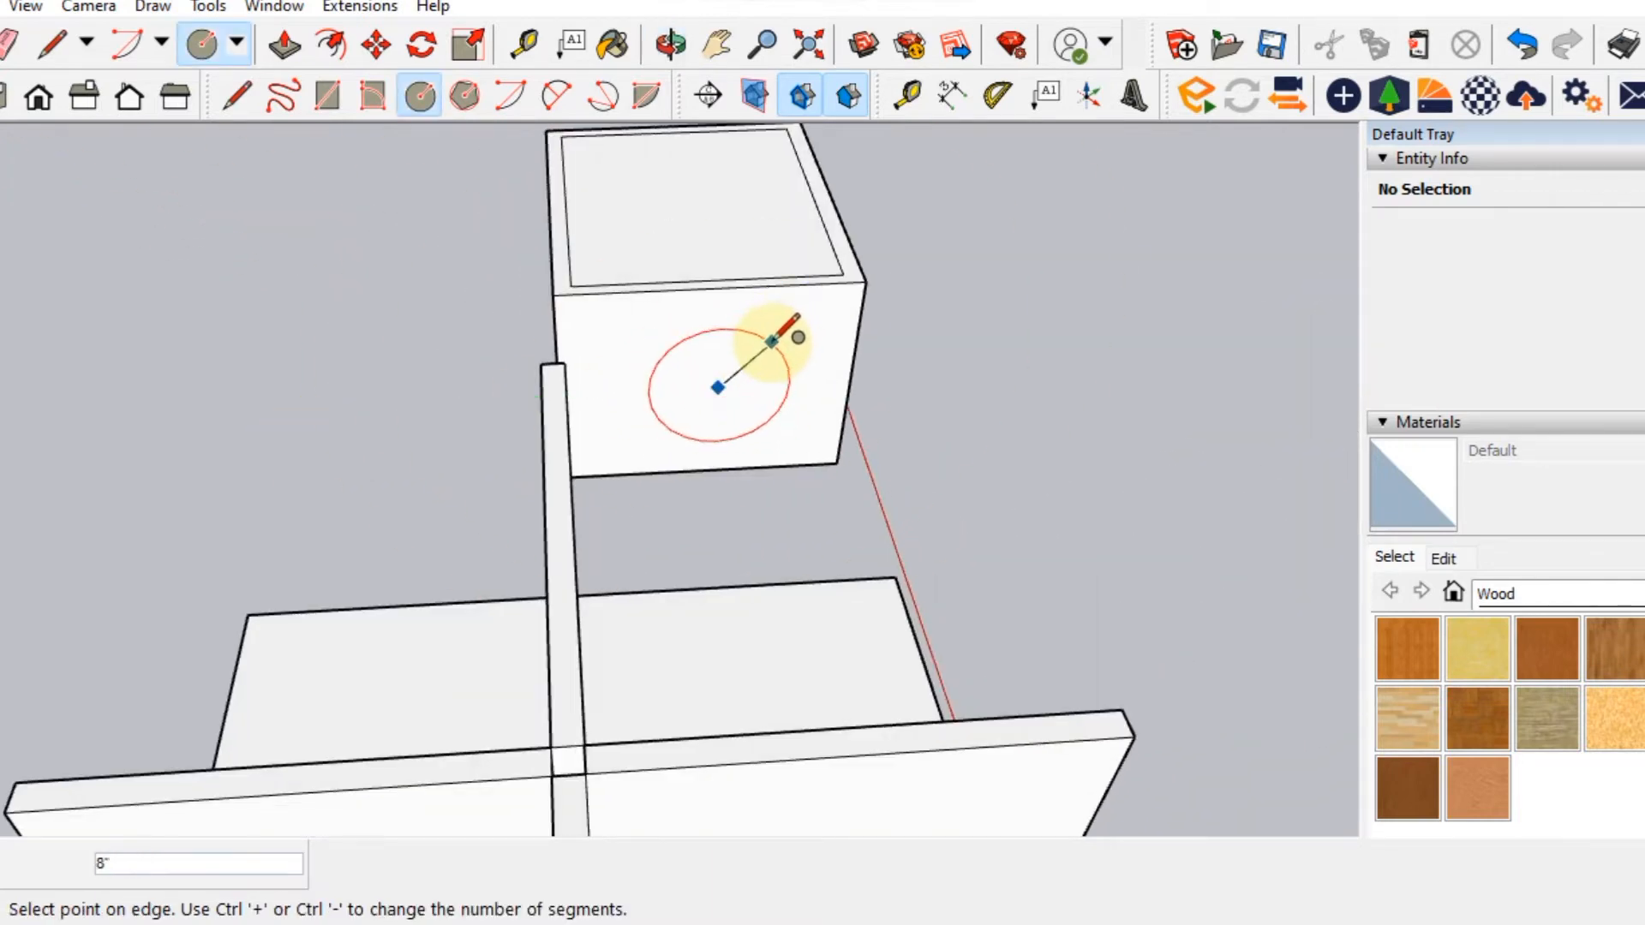
left_click(768, 340)
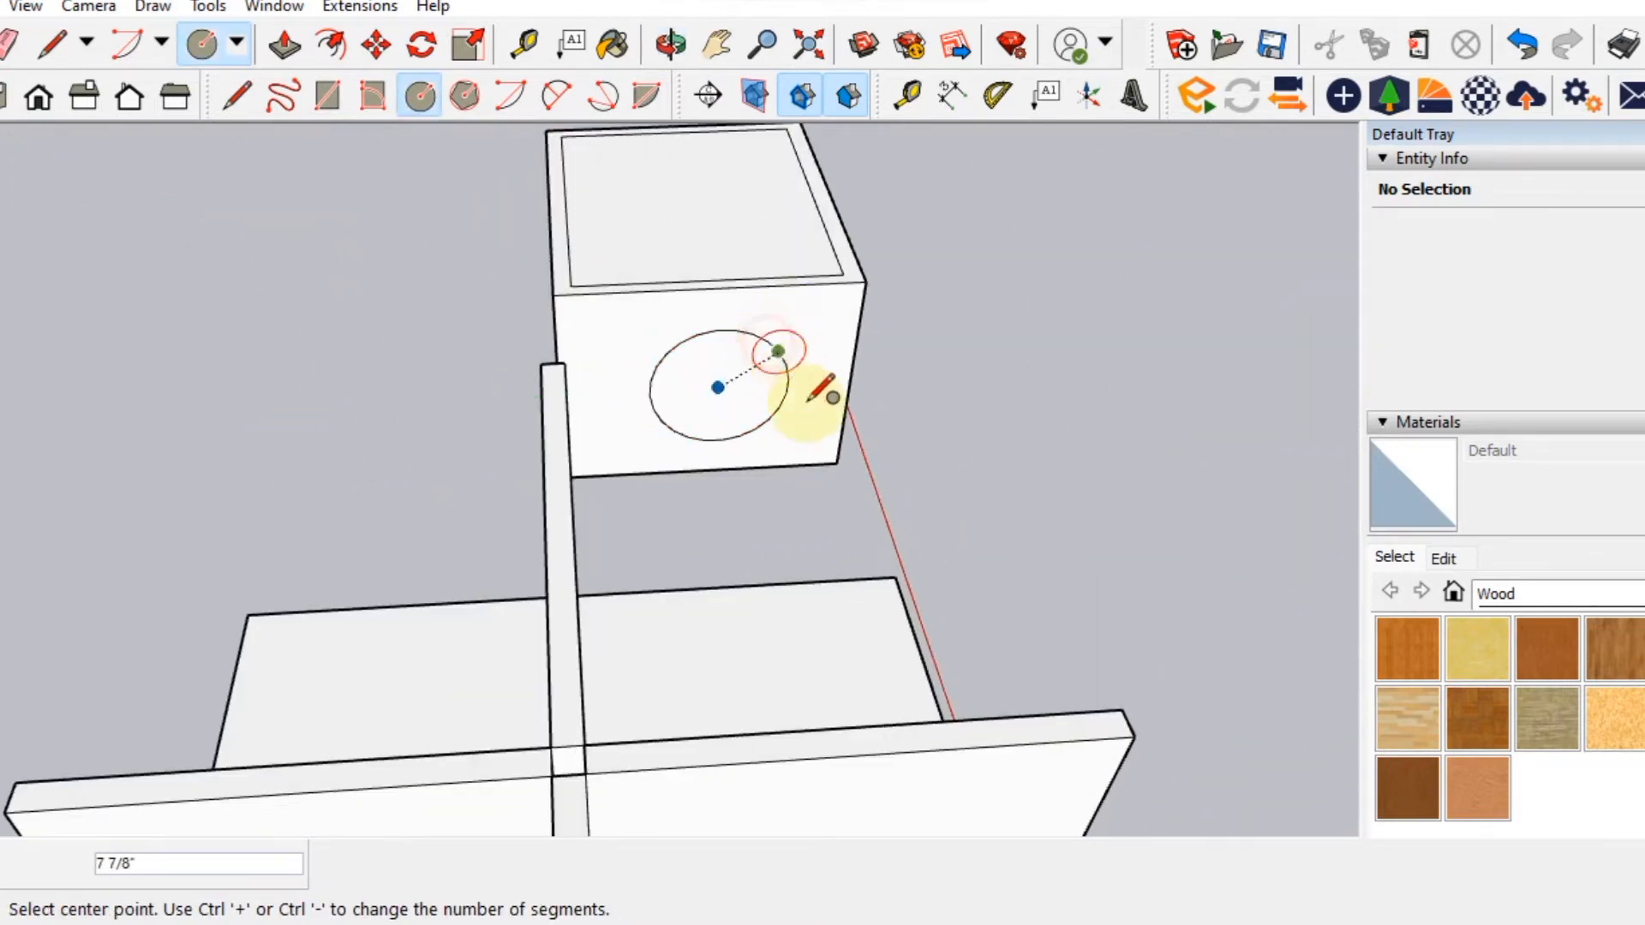
Delete the inset face on top of the stool block to open up its interior.
middle_click_drag(779, 349, 734, 434)
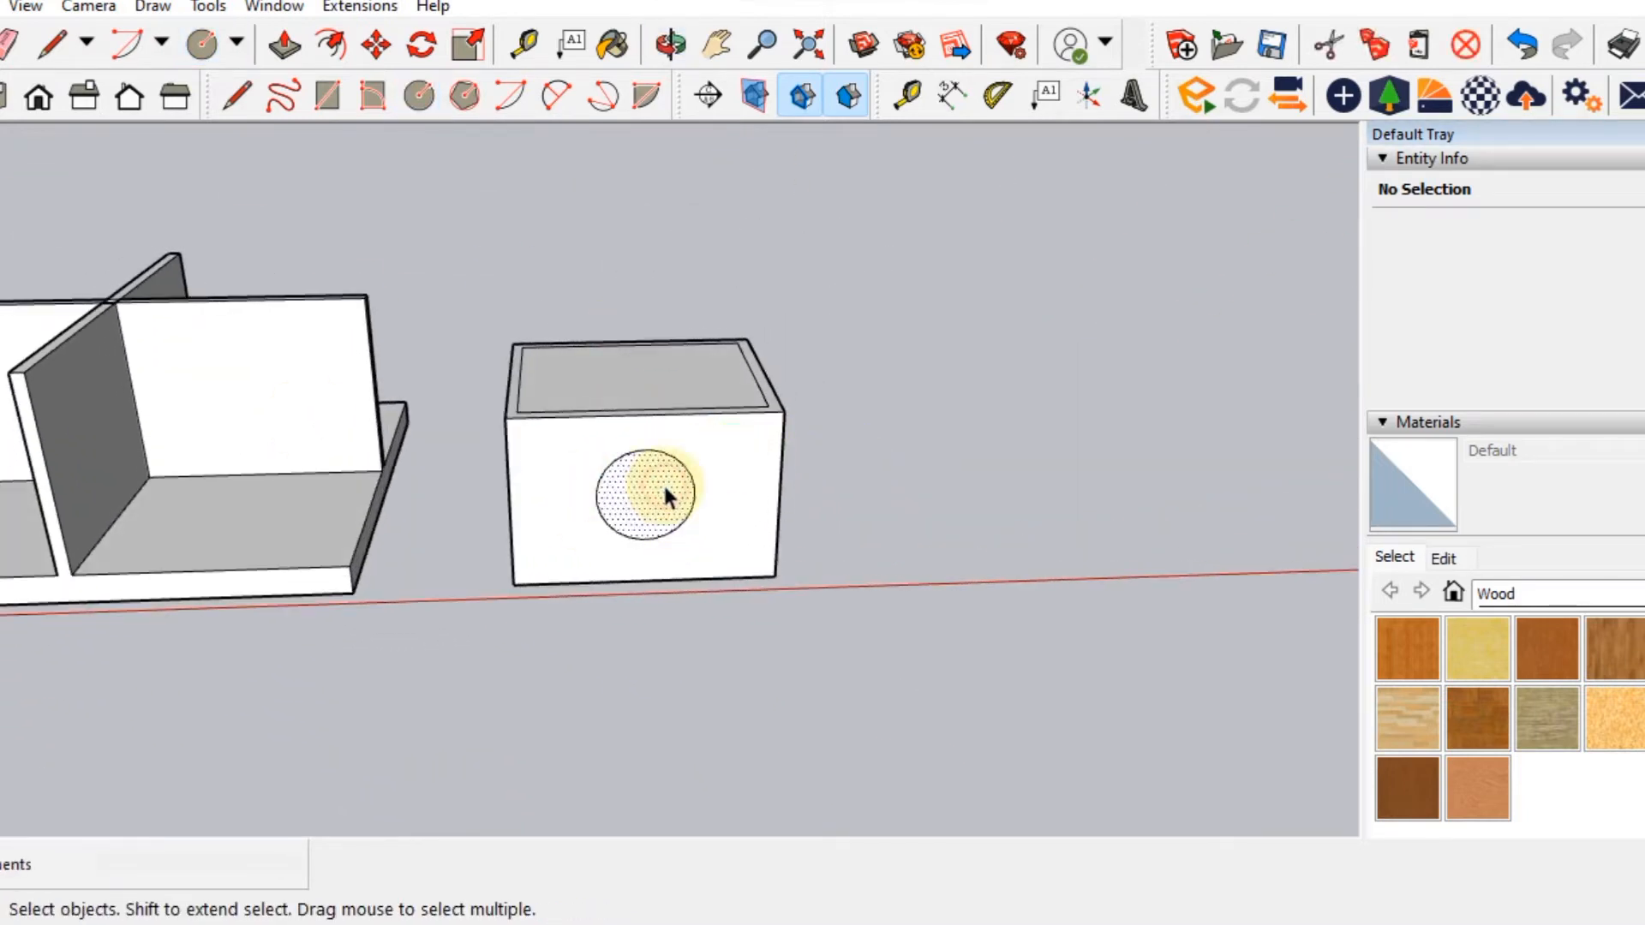
left_click(641, 394)
key("Delete")
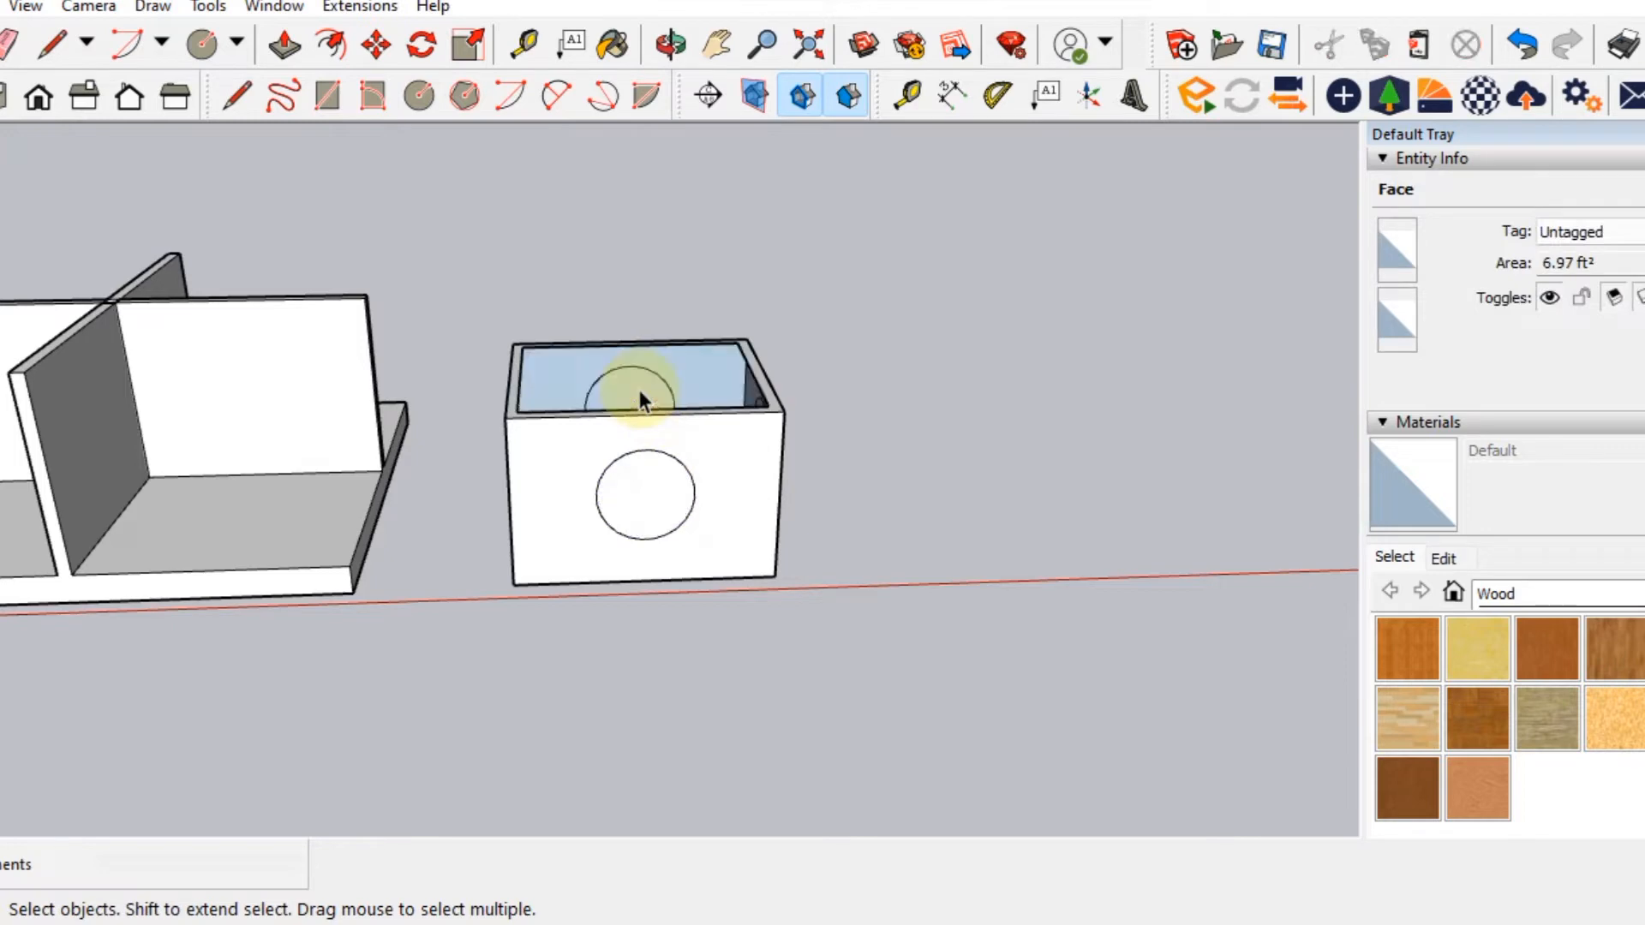
Delete the circular faces on the stool's front, outer side and back to cut three round openings.
left_click(660, 489)
key("Delete")
middle_click_drag(726, 486, 871, 533)
left_click(709, 485)
key("Delete")
mouse_move(865, 451)
middle_mouse_down()
mouse_move(305, 625)
mouse_move(632, 470)
mouse_move(635, 552)
mouse_move(742, 514)
mouse_move(500, 496)
mouse_move(567, 486)
middle_mouse_up()
left_click(639, 485)
key("Delete")
left_click(579, 480)
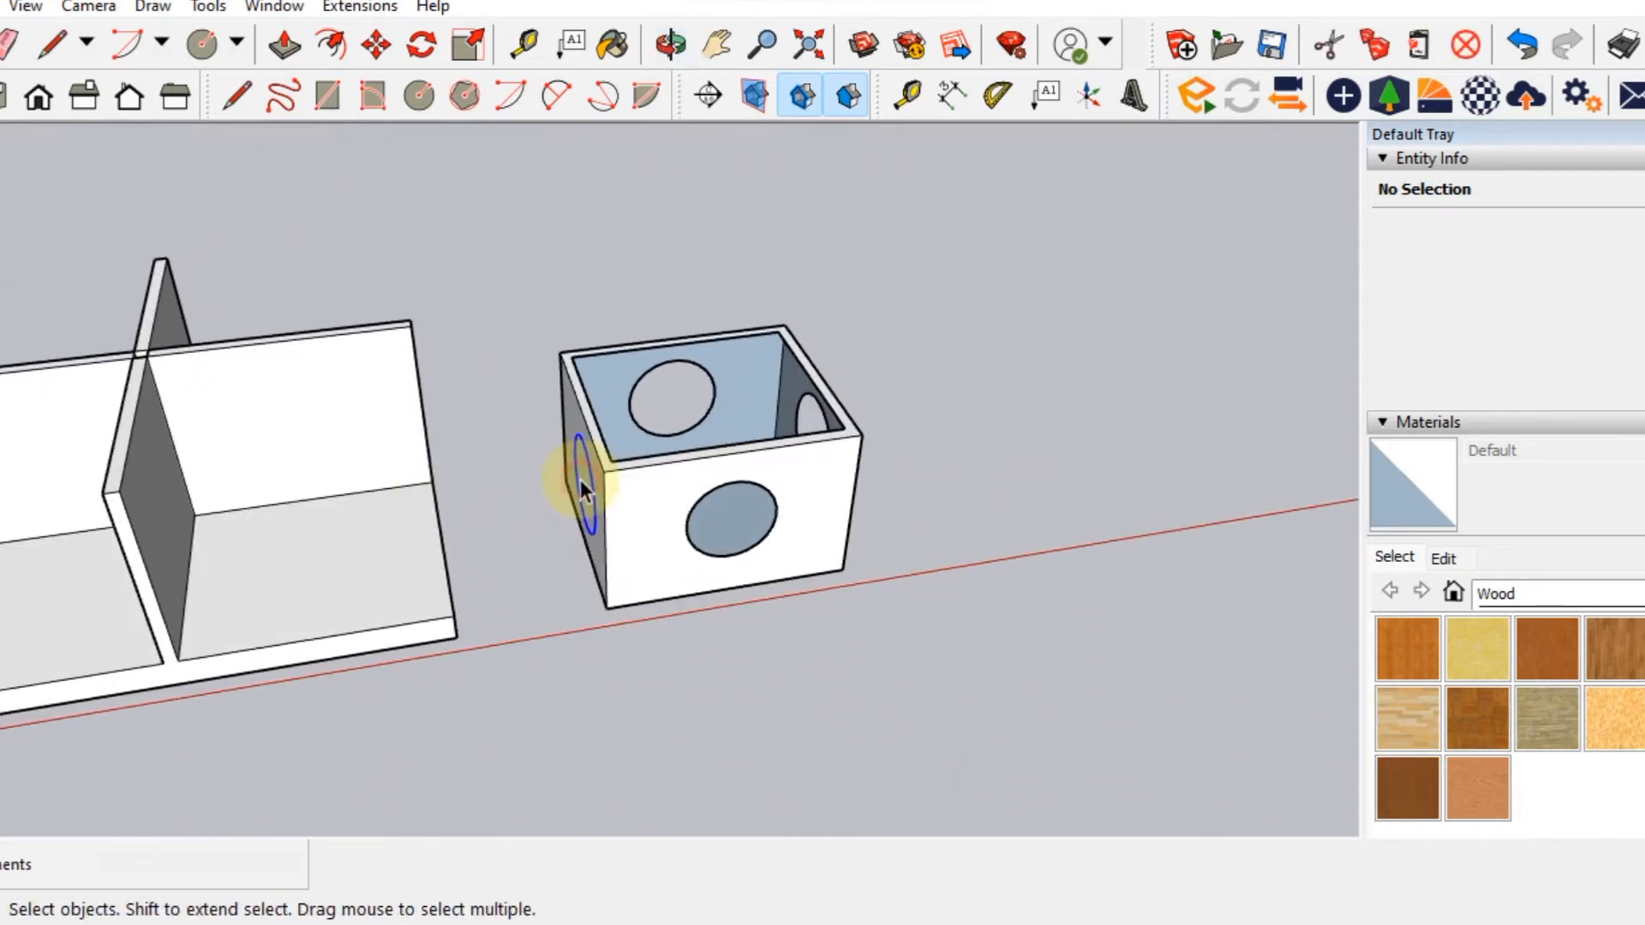
key("Delete")
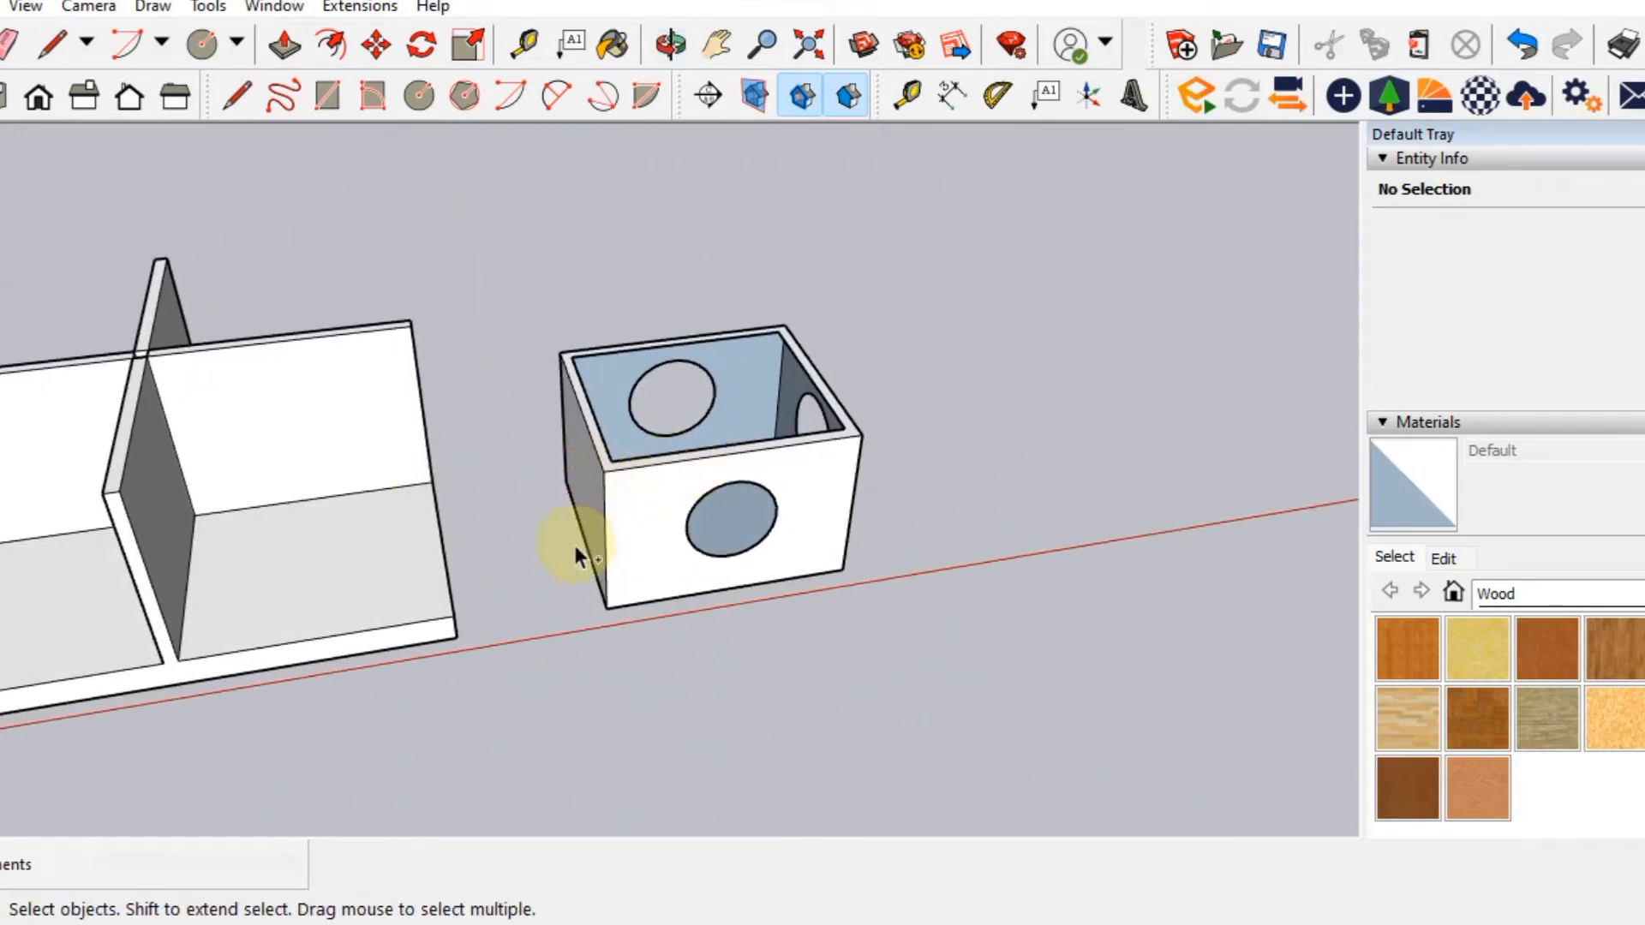
key("ctrl+z")
Delete the circular face on the stool's table-facing side to cut the fourth round opening.
middle_click_drag(599, 539, 802, 502)
left_click(615, 496)
key("Delete")
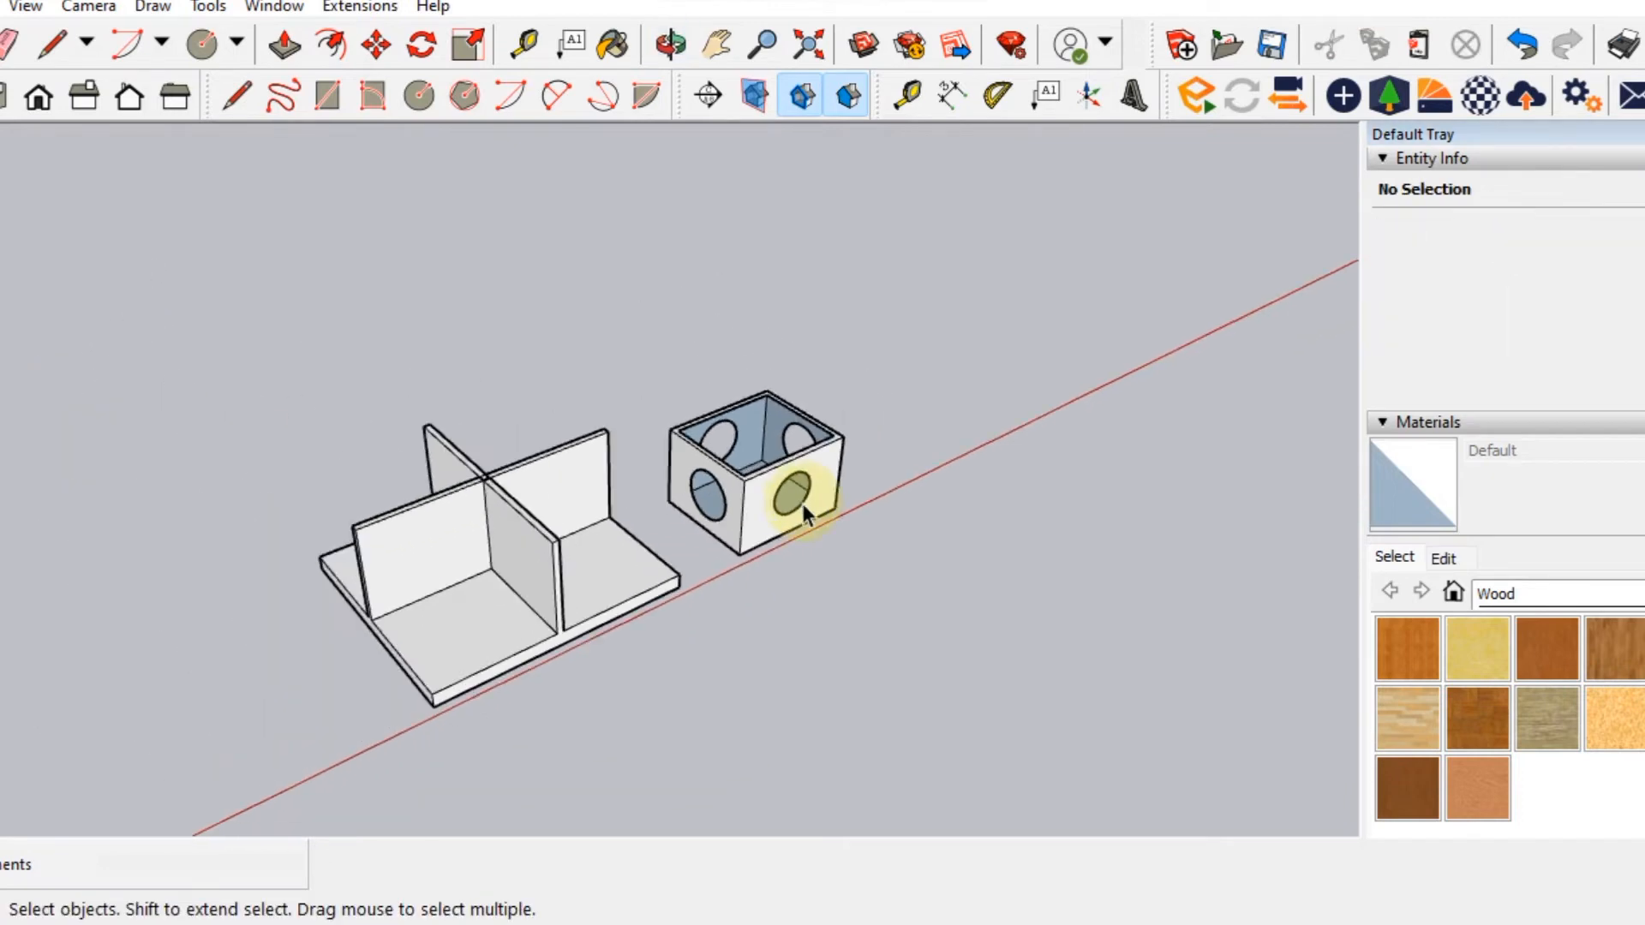
Review the hollow stool with its round openings beside the table base and the reference photo.
scroll(802, 502, "down", 5)
middle_click_drag(651, 576, 795, 534)
scroll(800, 535, "up", 1)
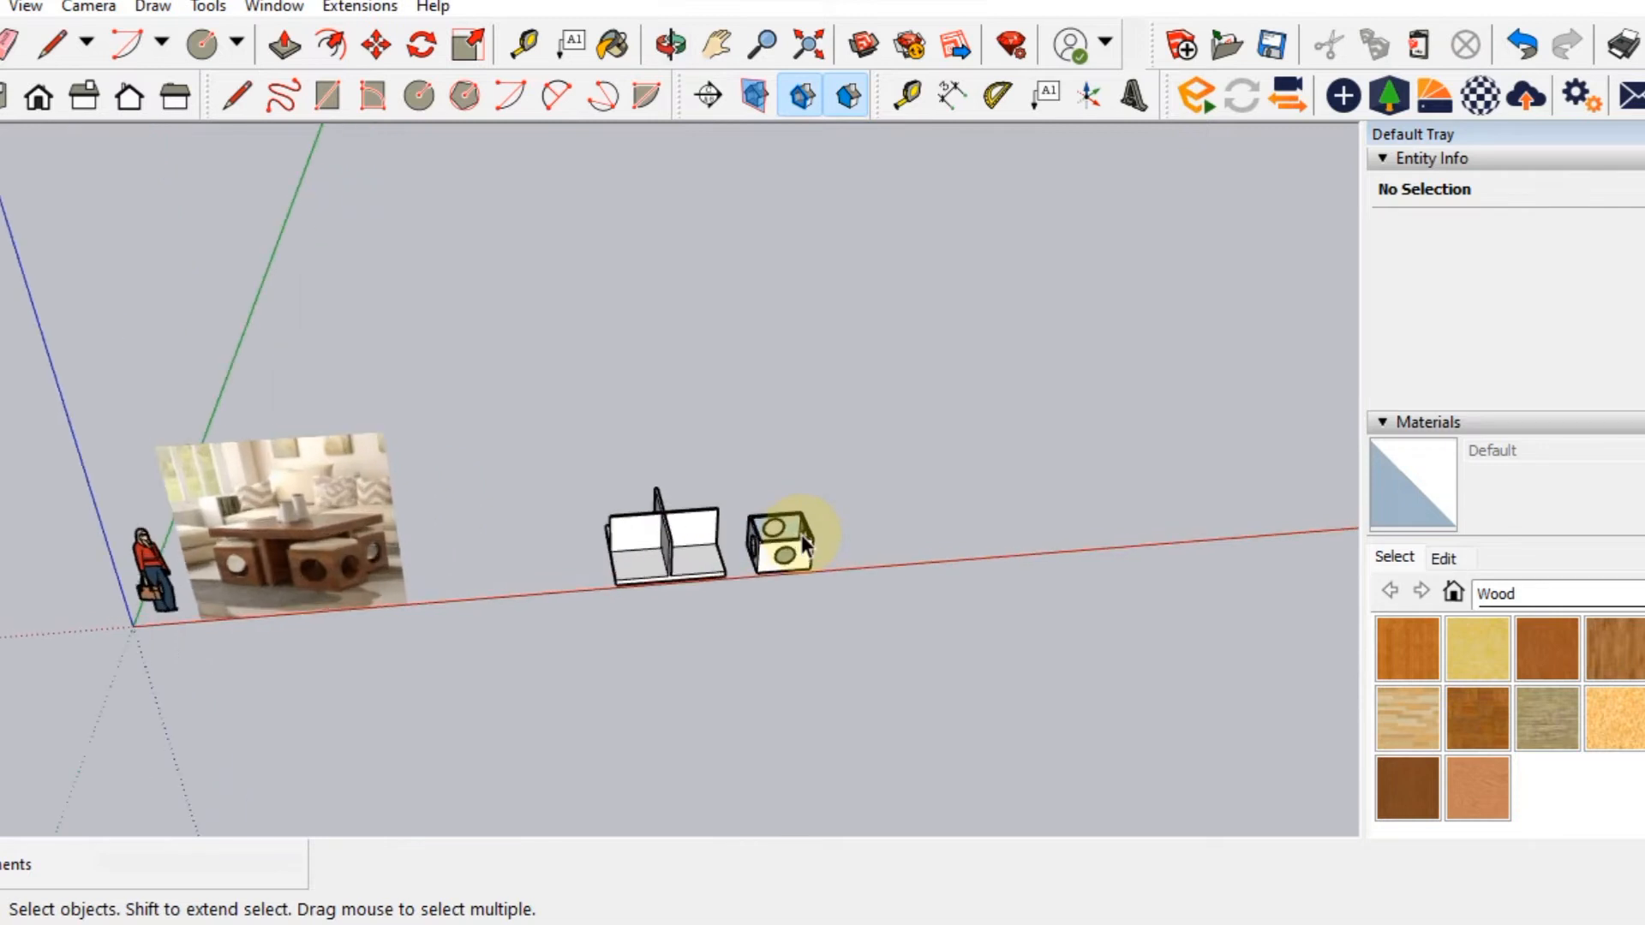
scroll(800, 534, "up", 2)
scroll(802, 533, "up", 4)
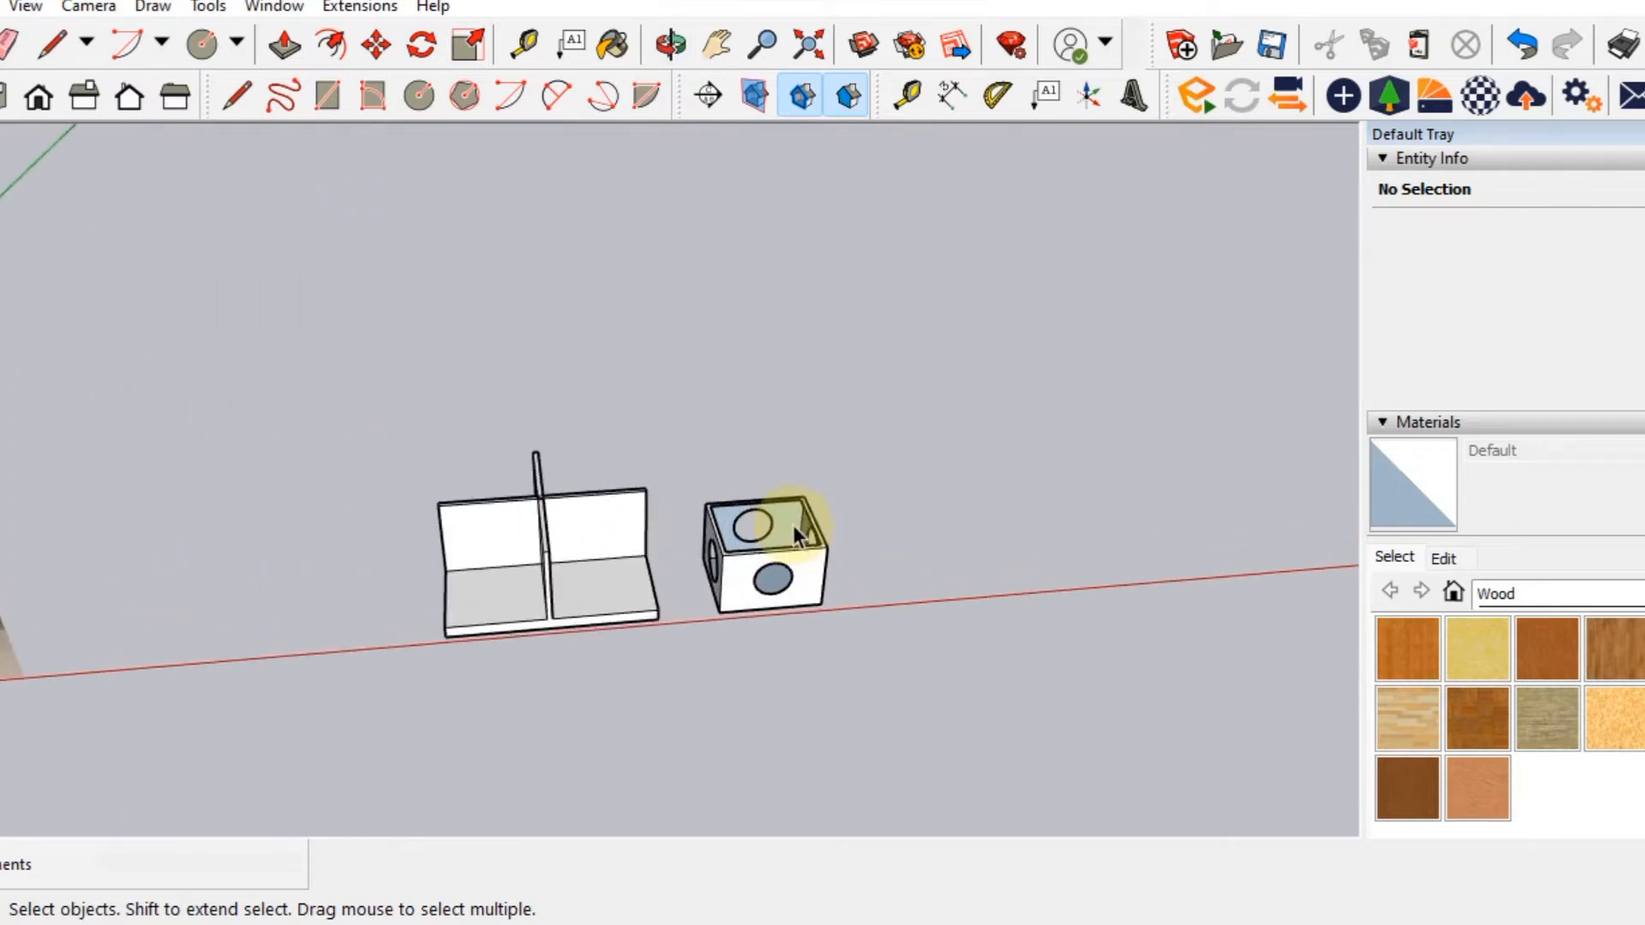
middle_click_drag(852, 557, 651, 514)
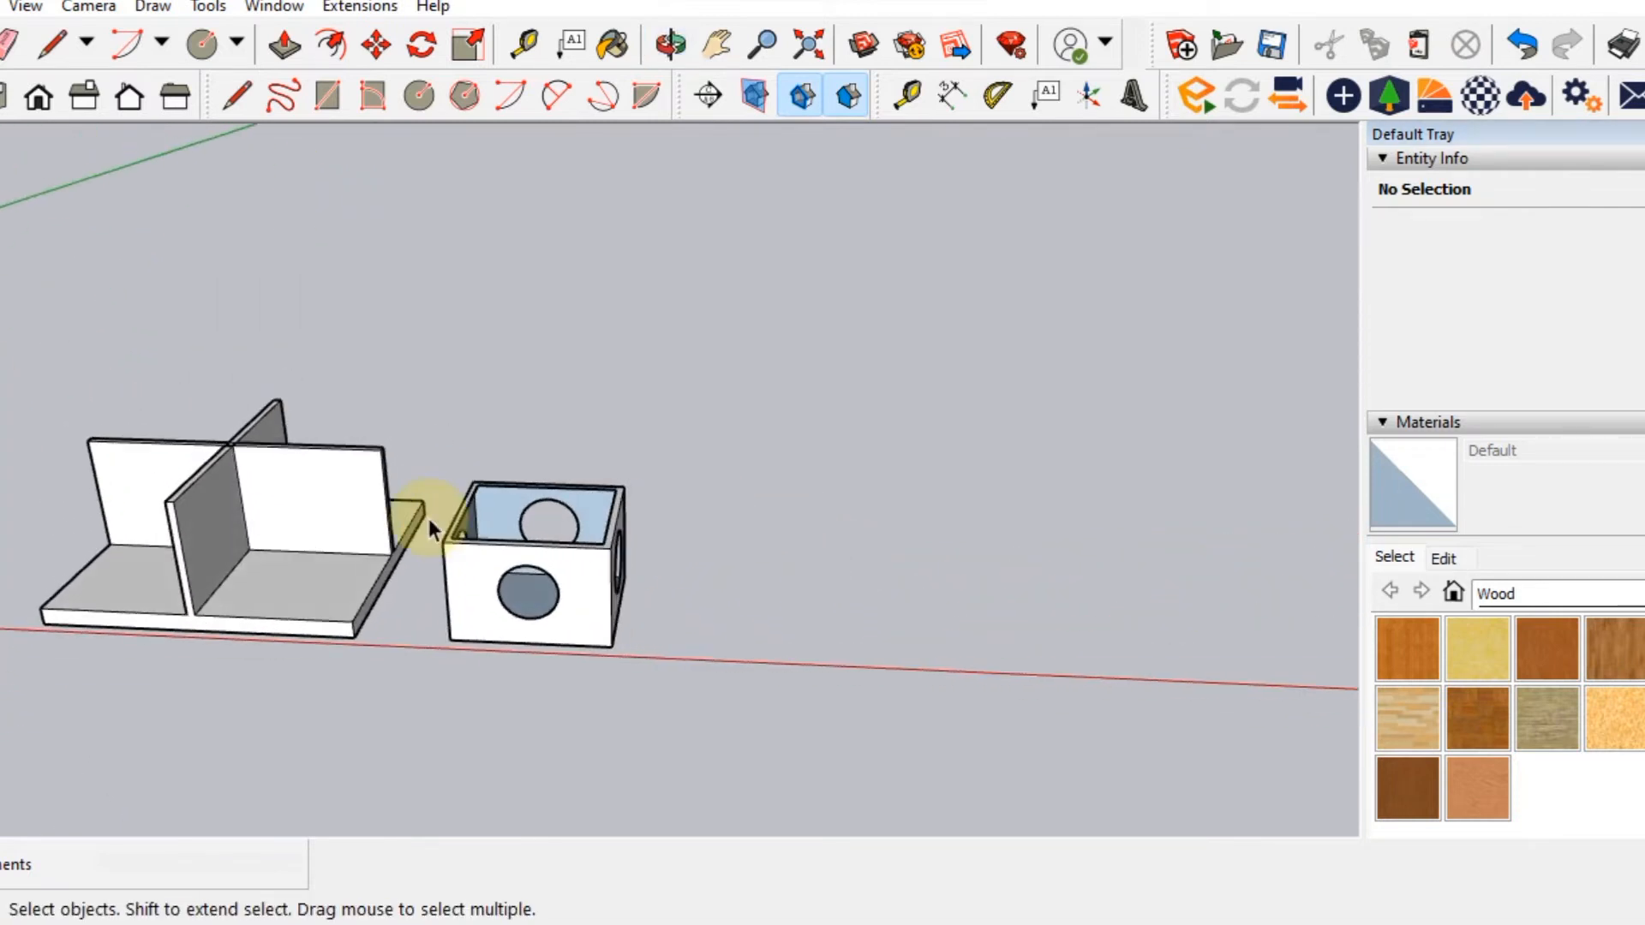
scroll(535, 548, "up", 2)
Draw a 2' 10 5/8" by 2' 5" rectangle between the inner corners of the stool's top rim to close the opening.
left_click(4, 99)
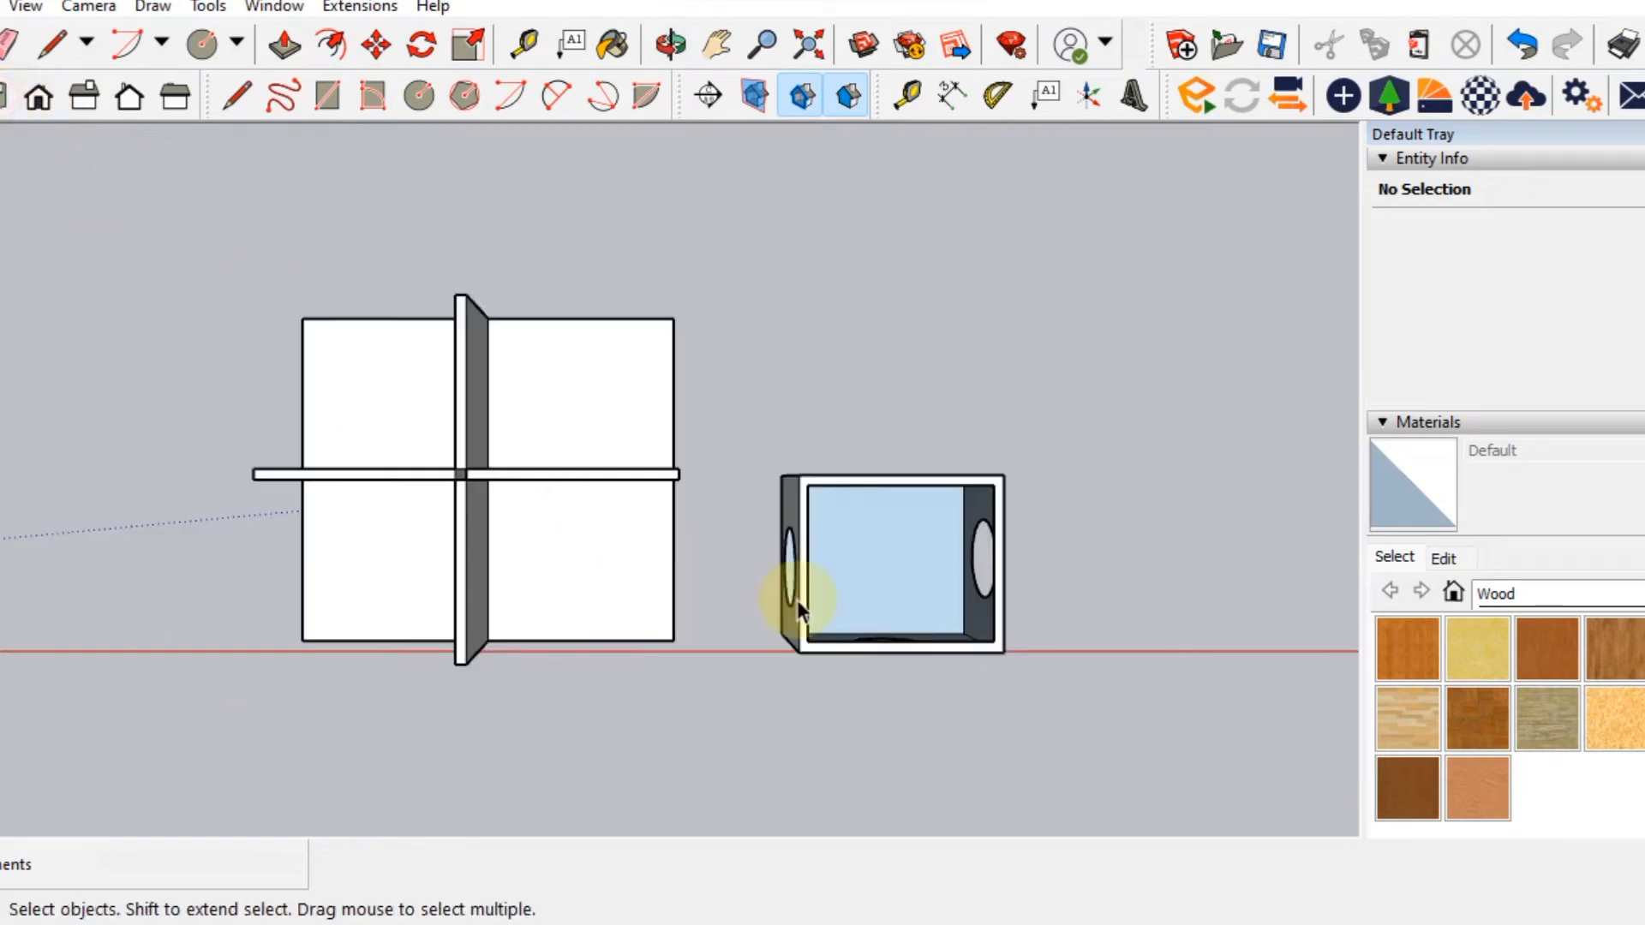
middle_click_drag(797, 599, 551, 588)
scroll(496, 506, "up", 2)
middle_click_drag(496, 506, 584, 516, "shift")
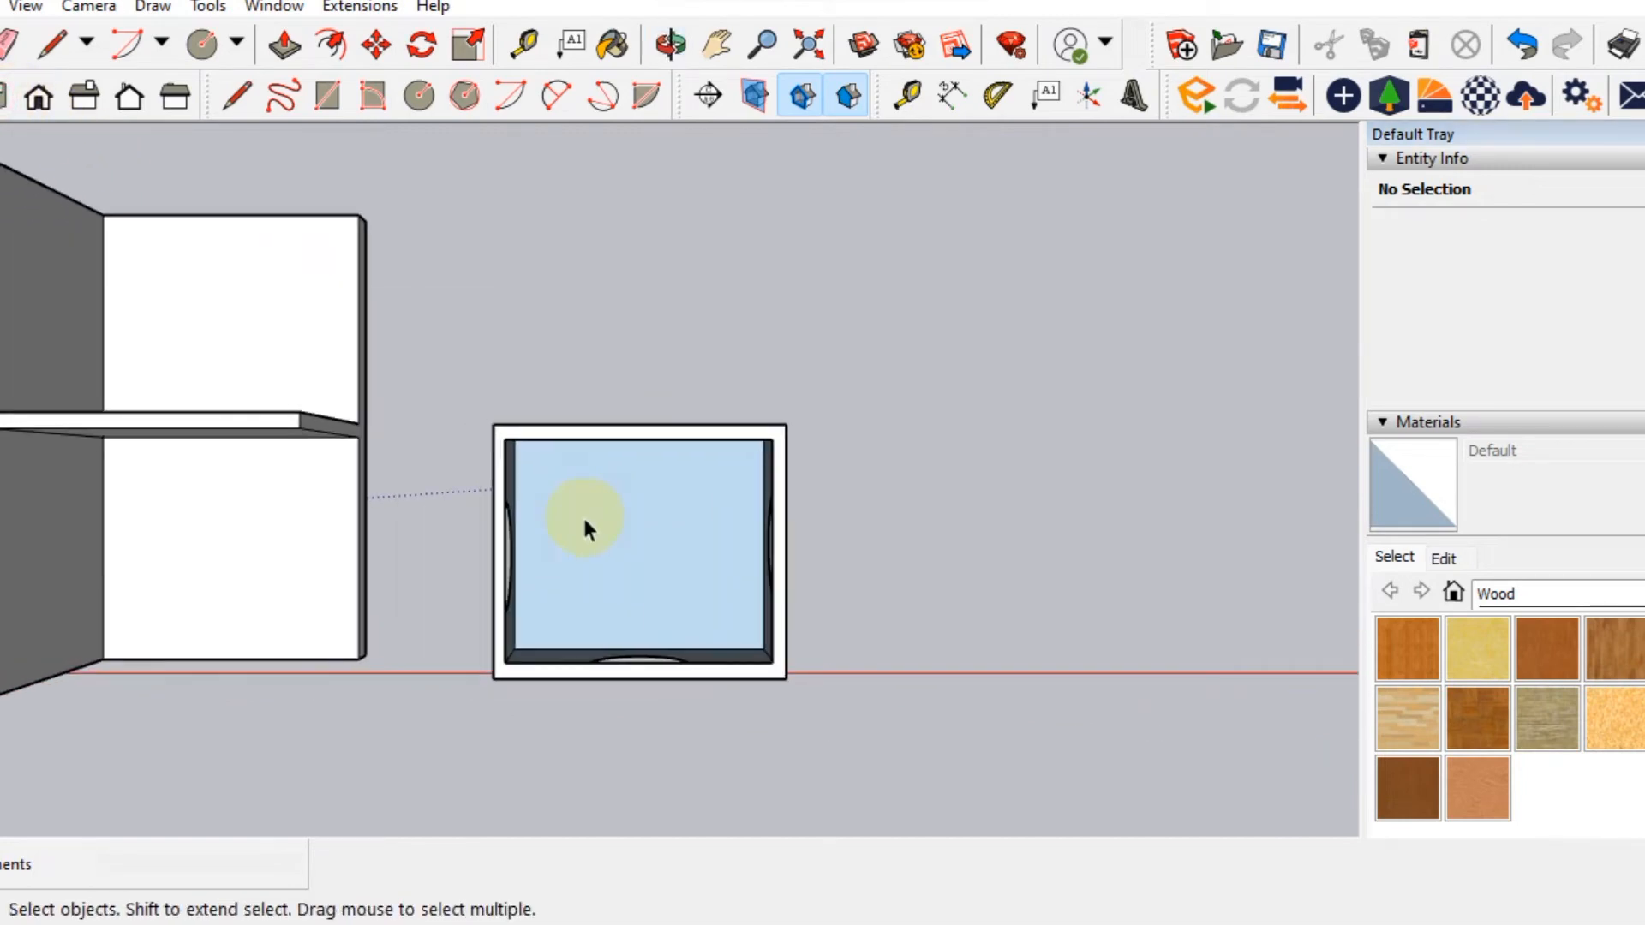
left_click(329, 95)
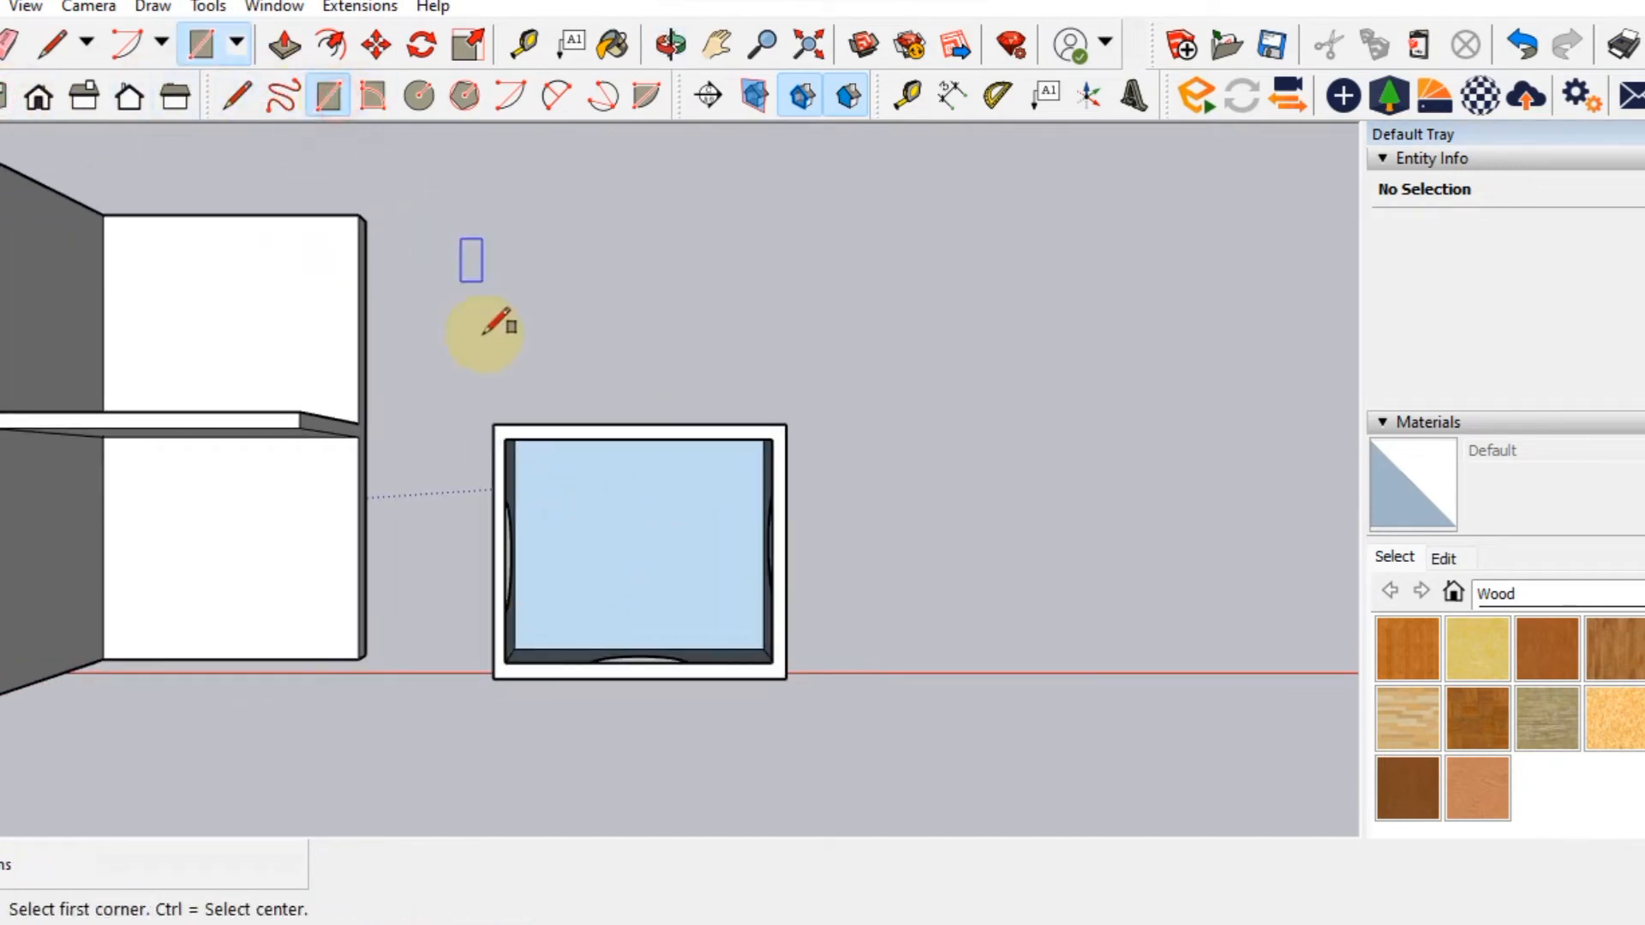
left_click(492, 423)
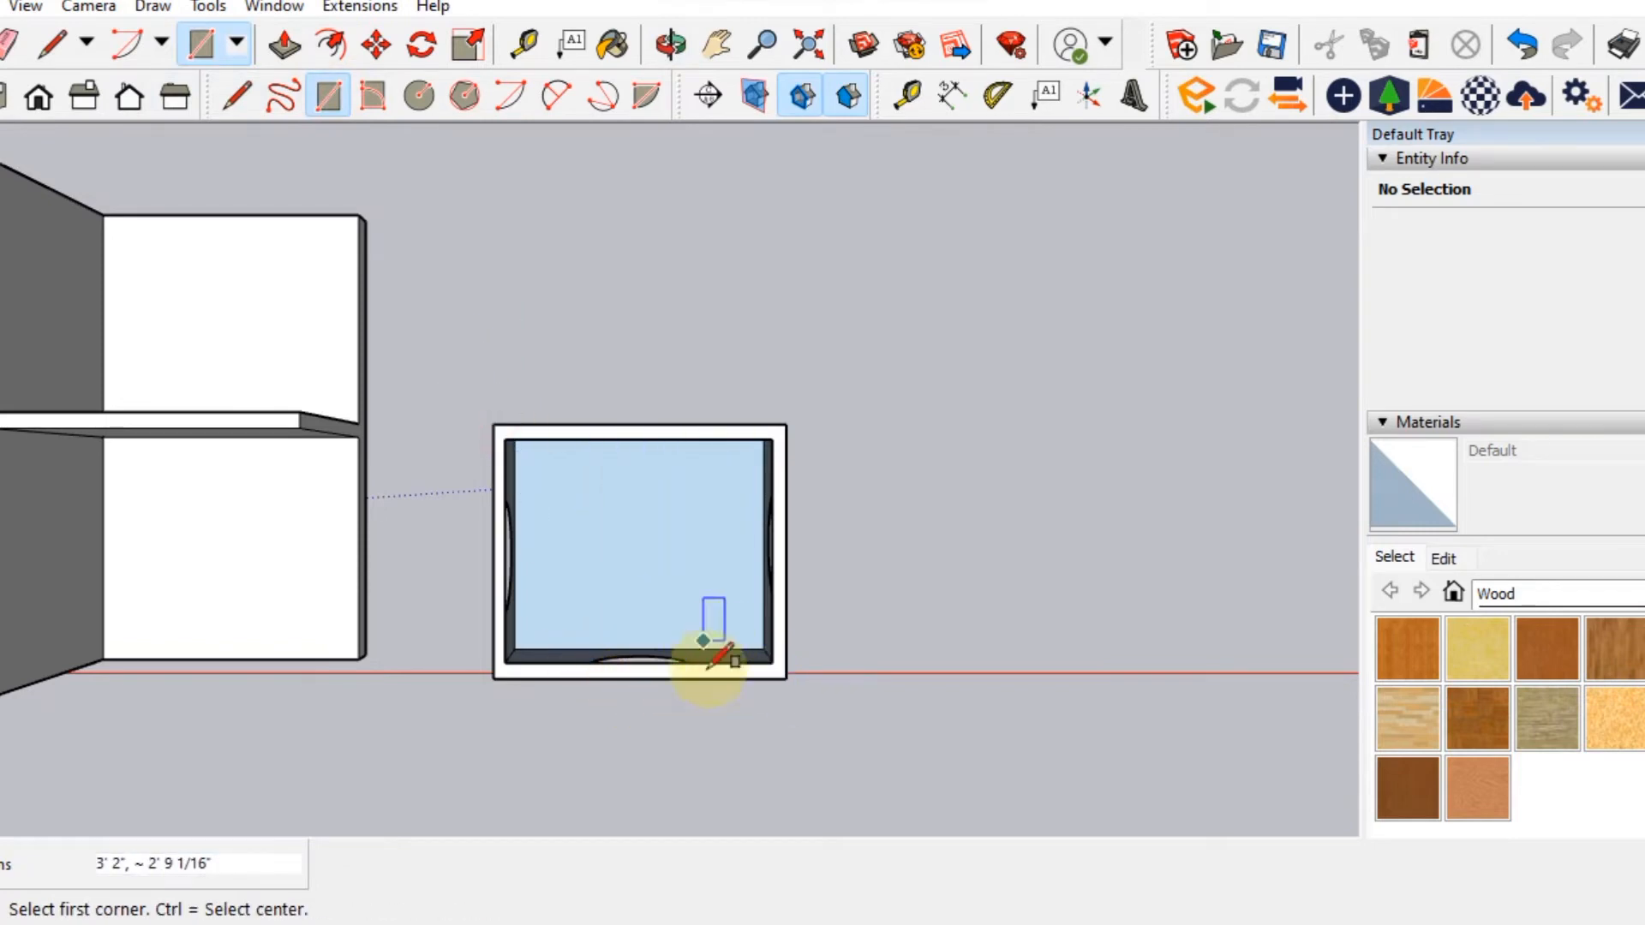
middle_click_drag(706, 668, 711, 377)
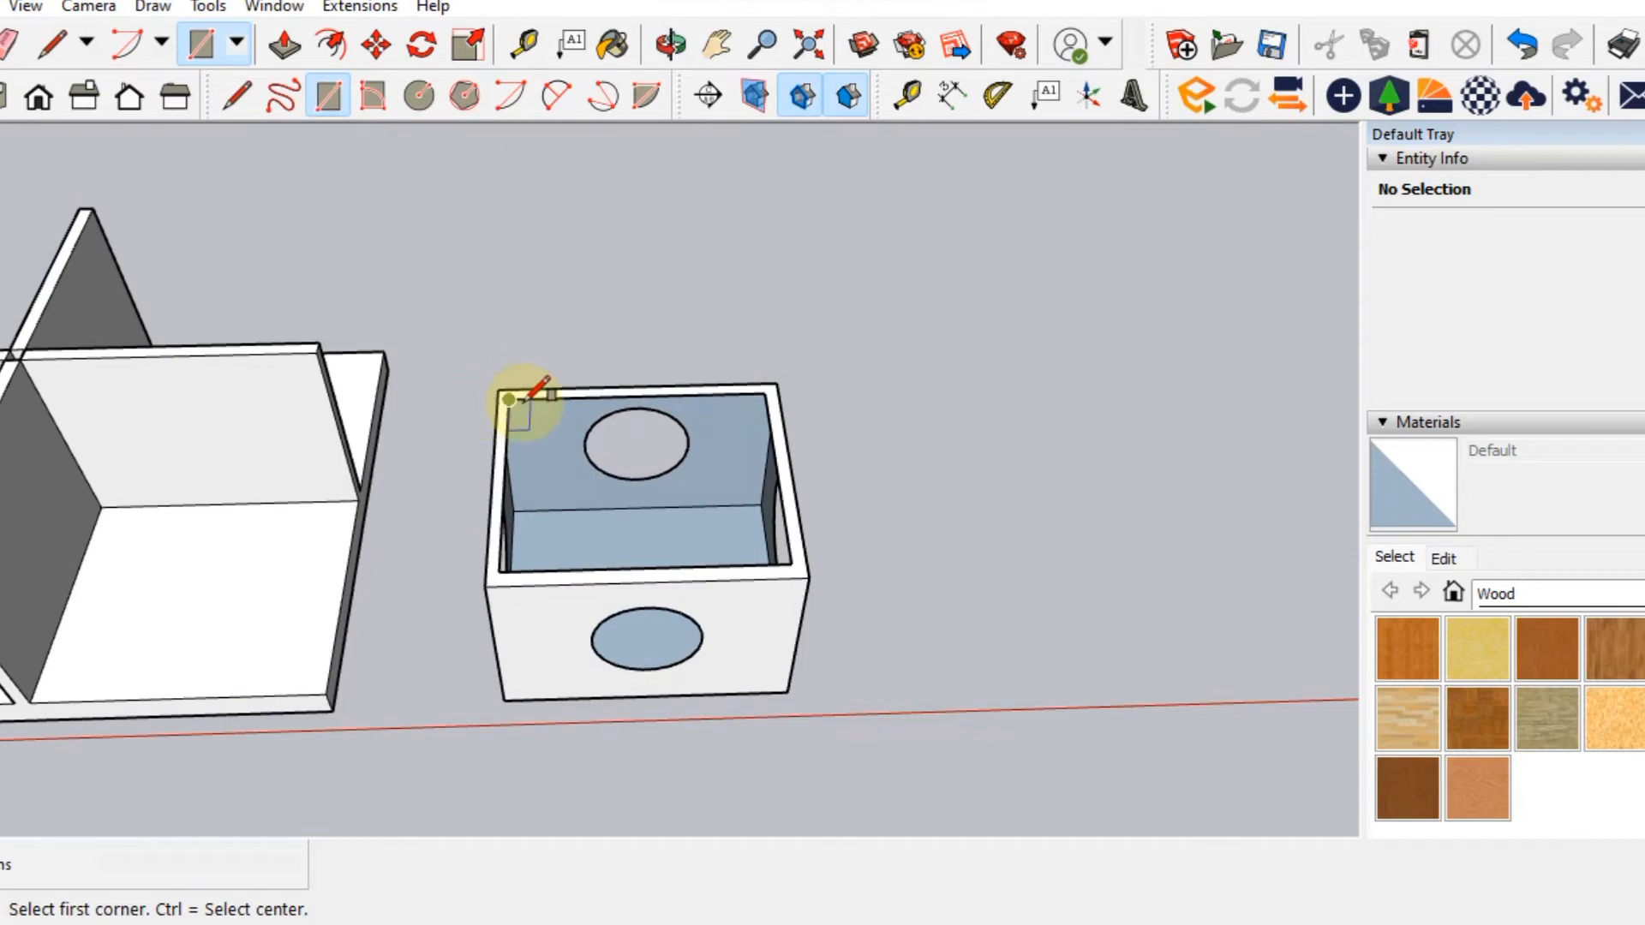
left_click(787, 561)
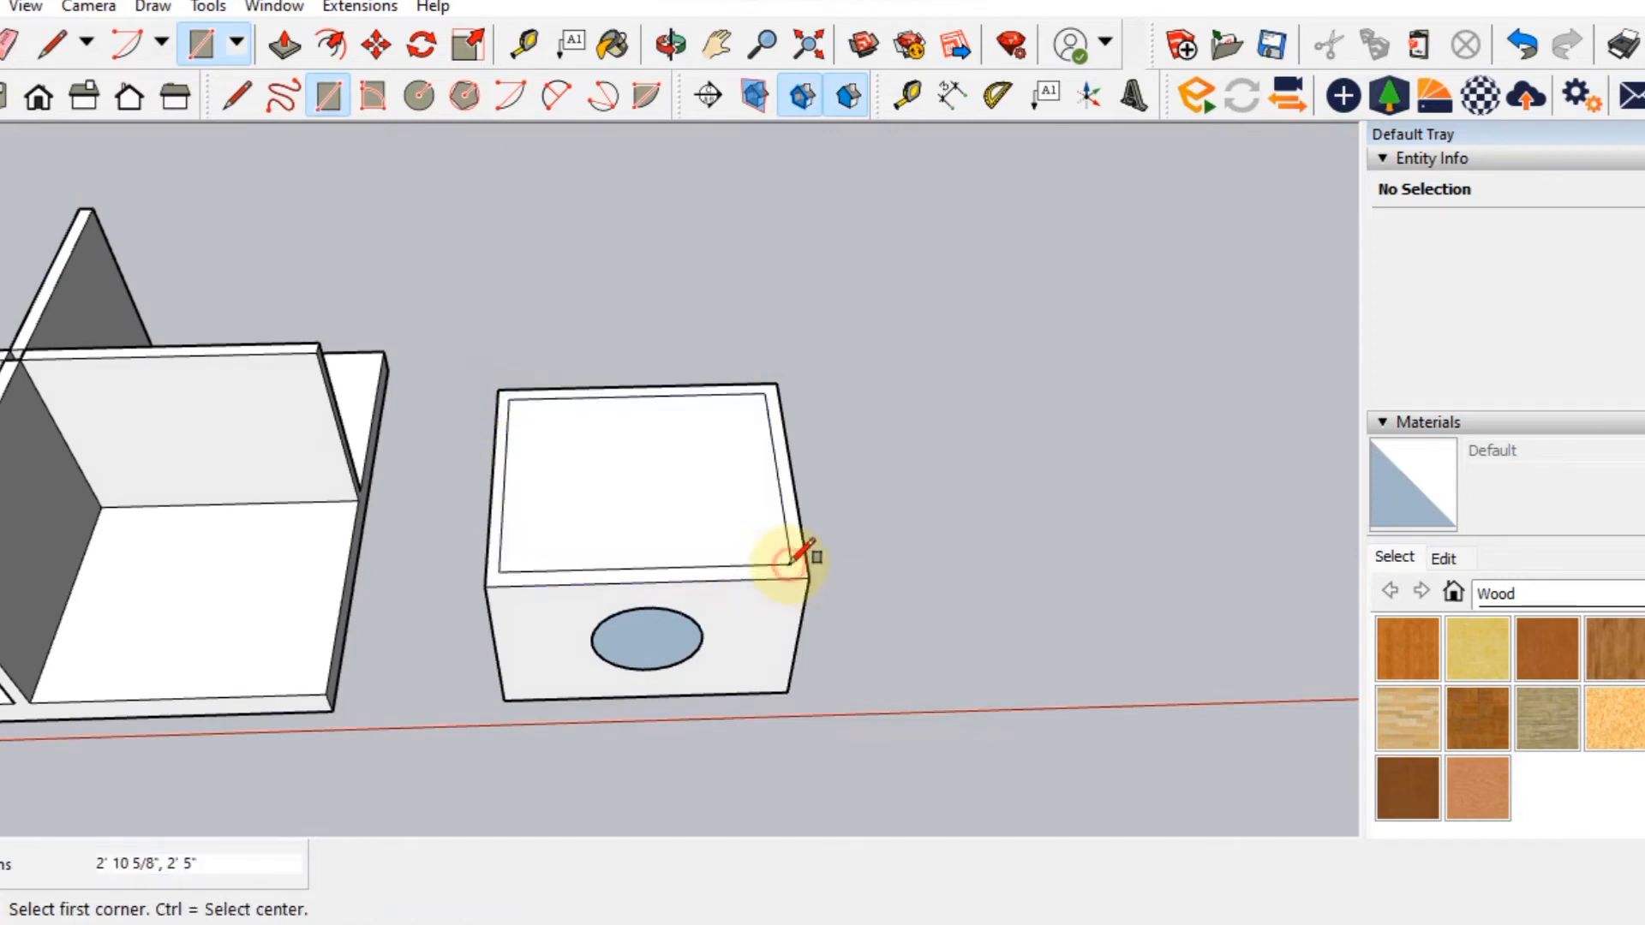
Extrude the inner rectangle on the stool's top upward about 2 5/16" to form the lid.
scroll(789, 557, "down", 2)
middle_click_drag(803, 552, 676, 630)
scroll(723, 454, "up", 3)
left_click(317, 98)
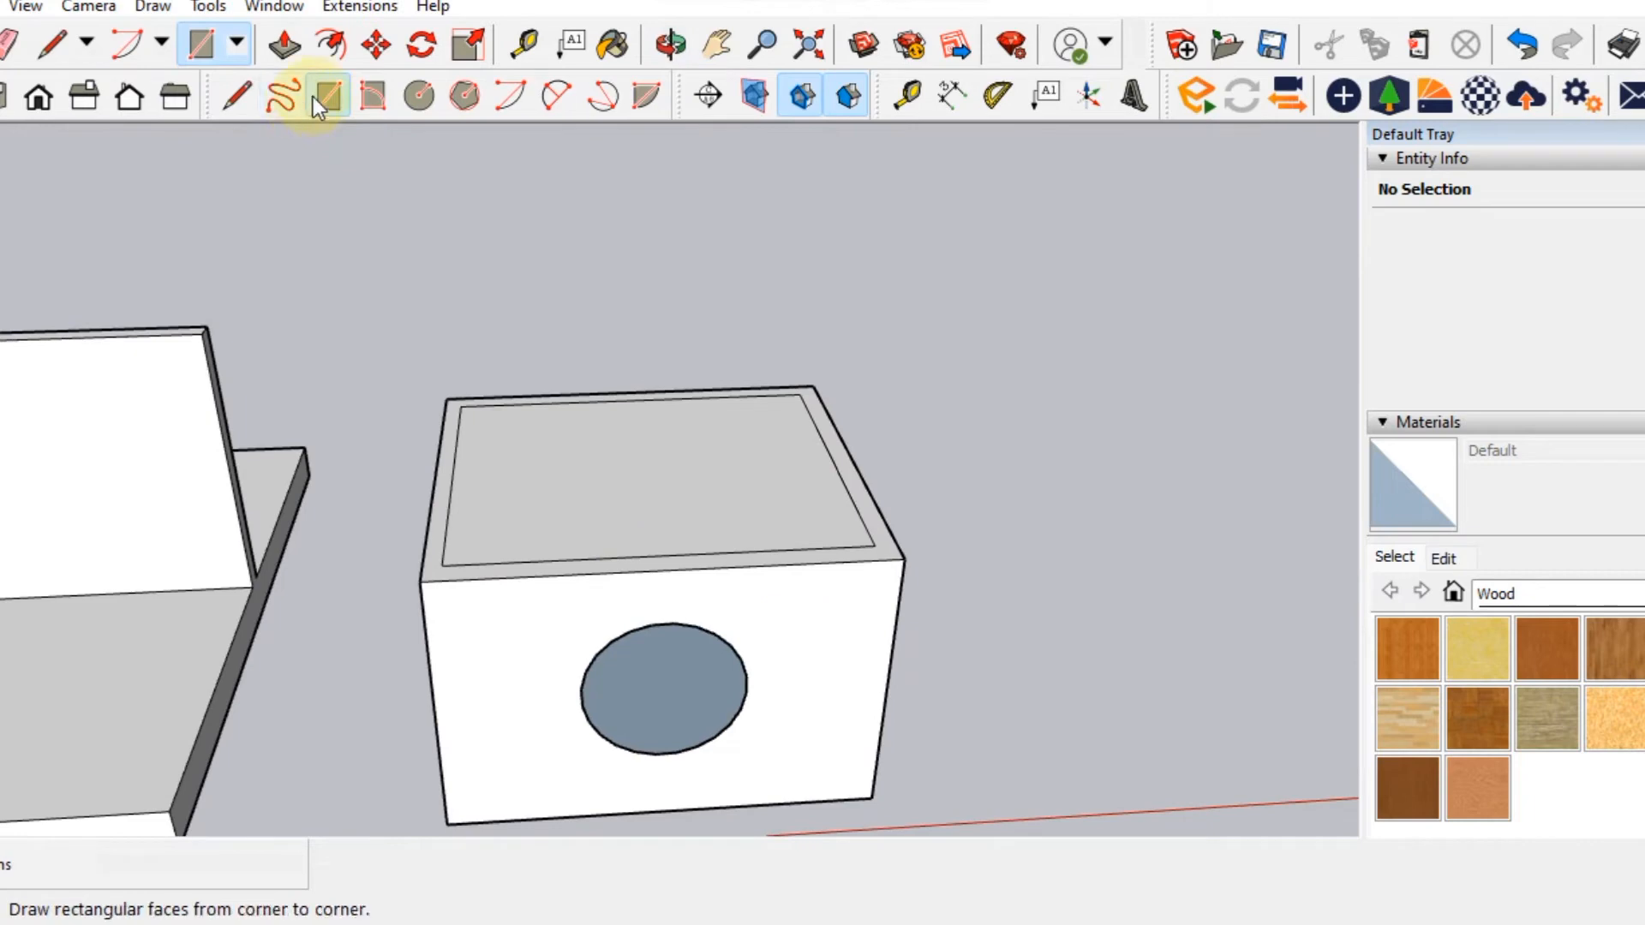
left_click(796, 539)
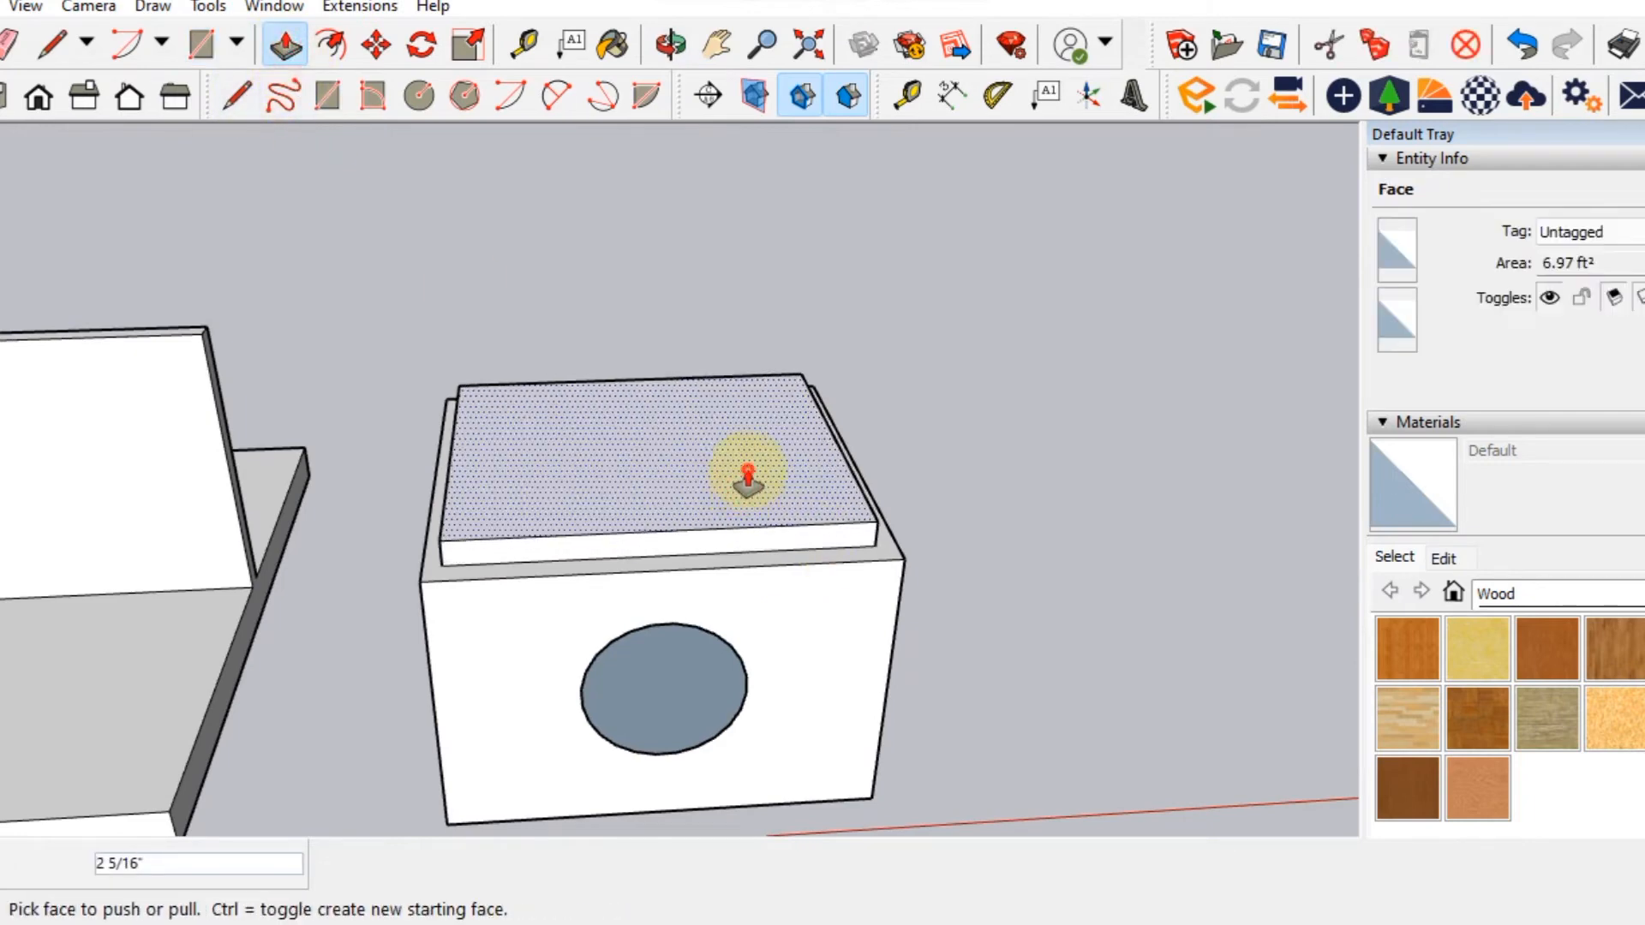
left_click_drag(809, 538, 837, 576)
Pull the lid's front edge and the edge away from the table outward so both overhang the stool's walls slightly.
middle_click_drag(837, 576, 348, 573)
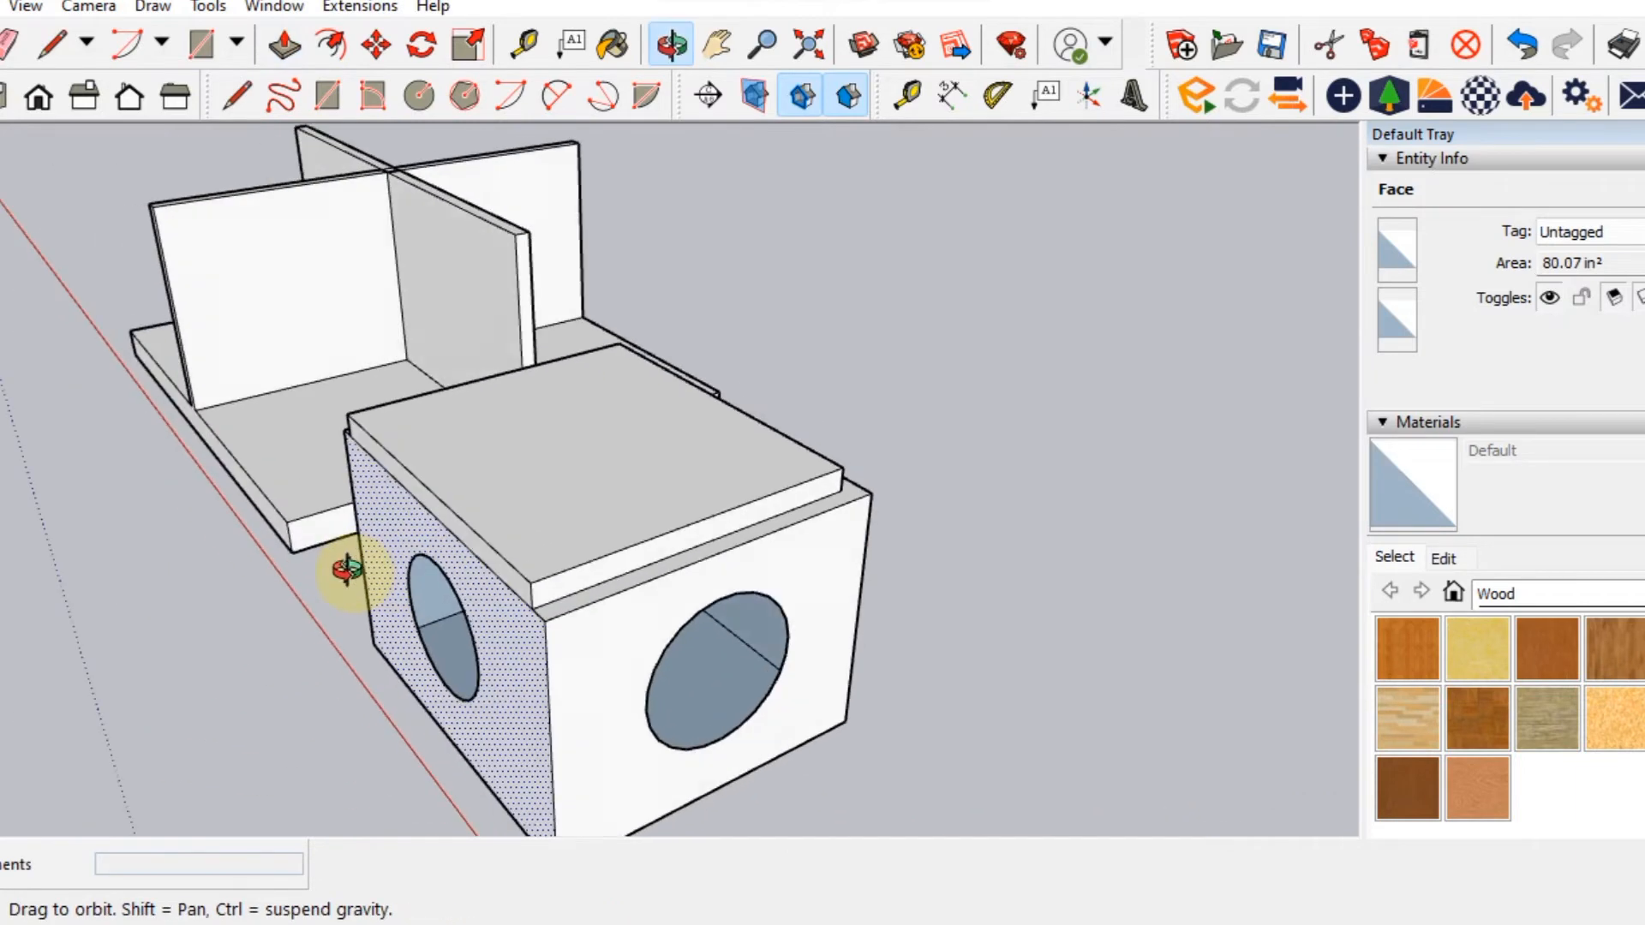
left_click(483, 573)
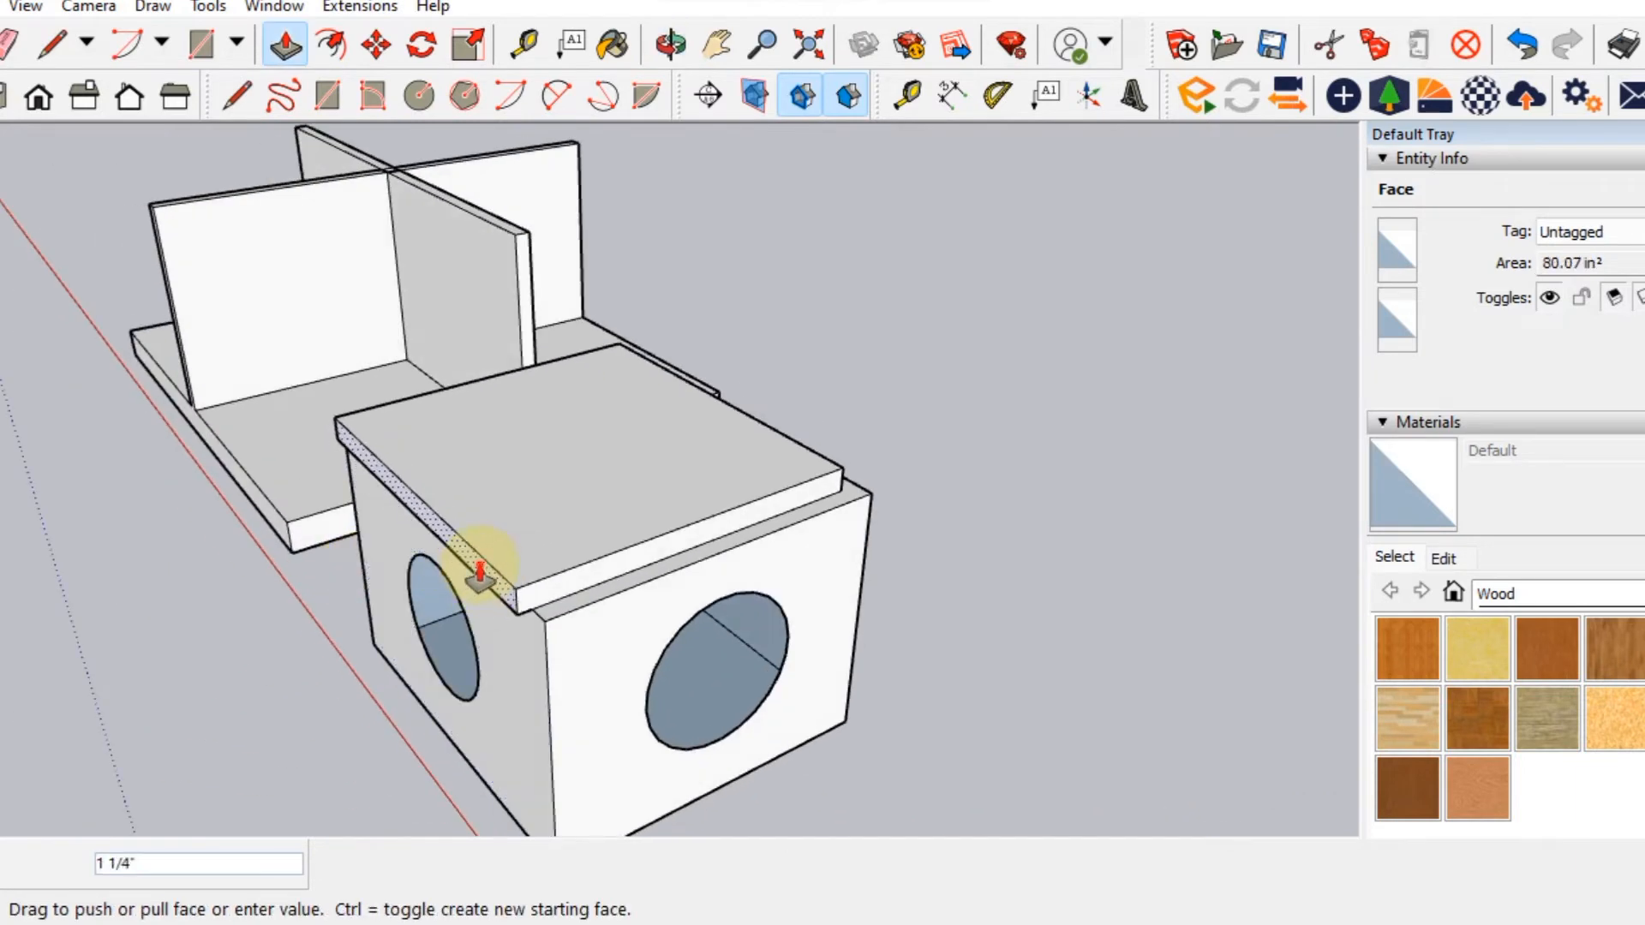
left_click(480, 576)
left_click_drag(579, 588, 581, 597)
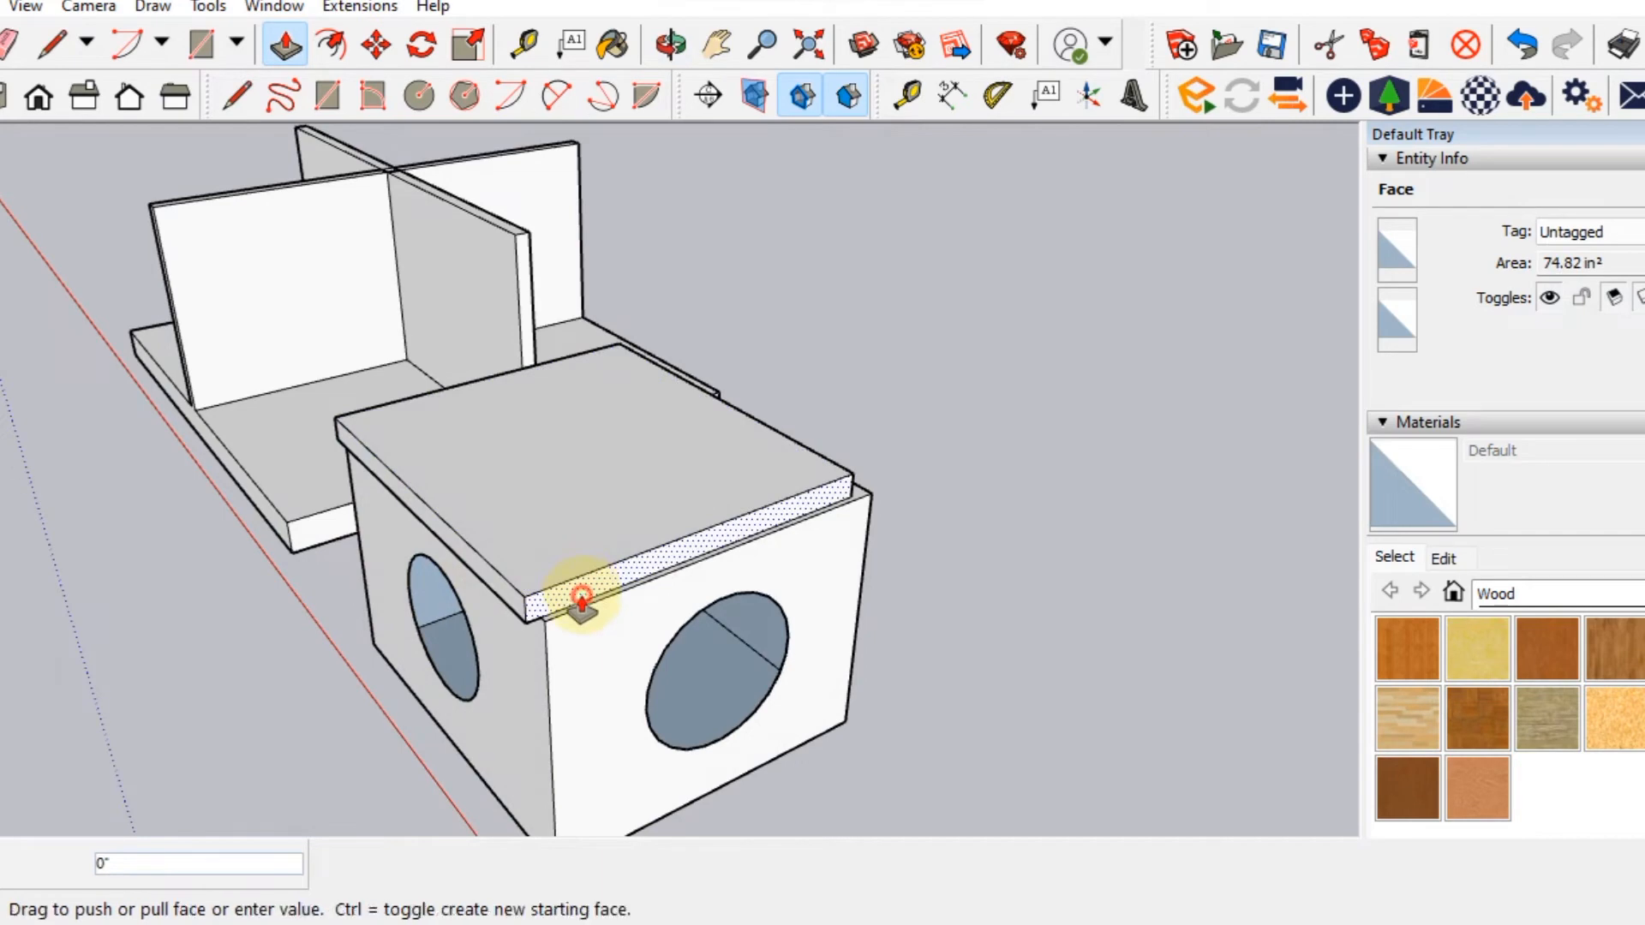
double_click(581, 596)
double_click(727, 548)
Pull the lid's back edge and table-facing edge outward by the same overhang to complete the stool's seat.
middle_click_drag(738, 567, 542, 519)
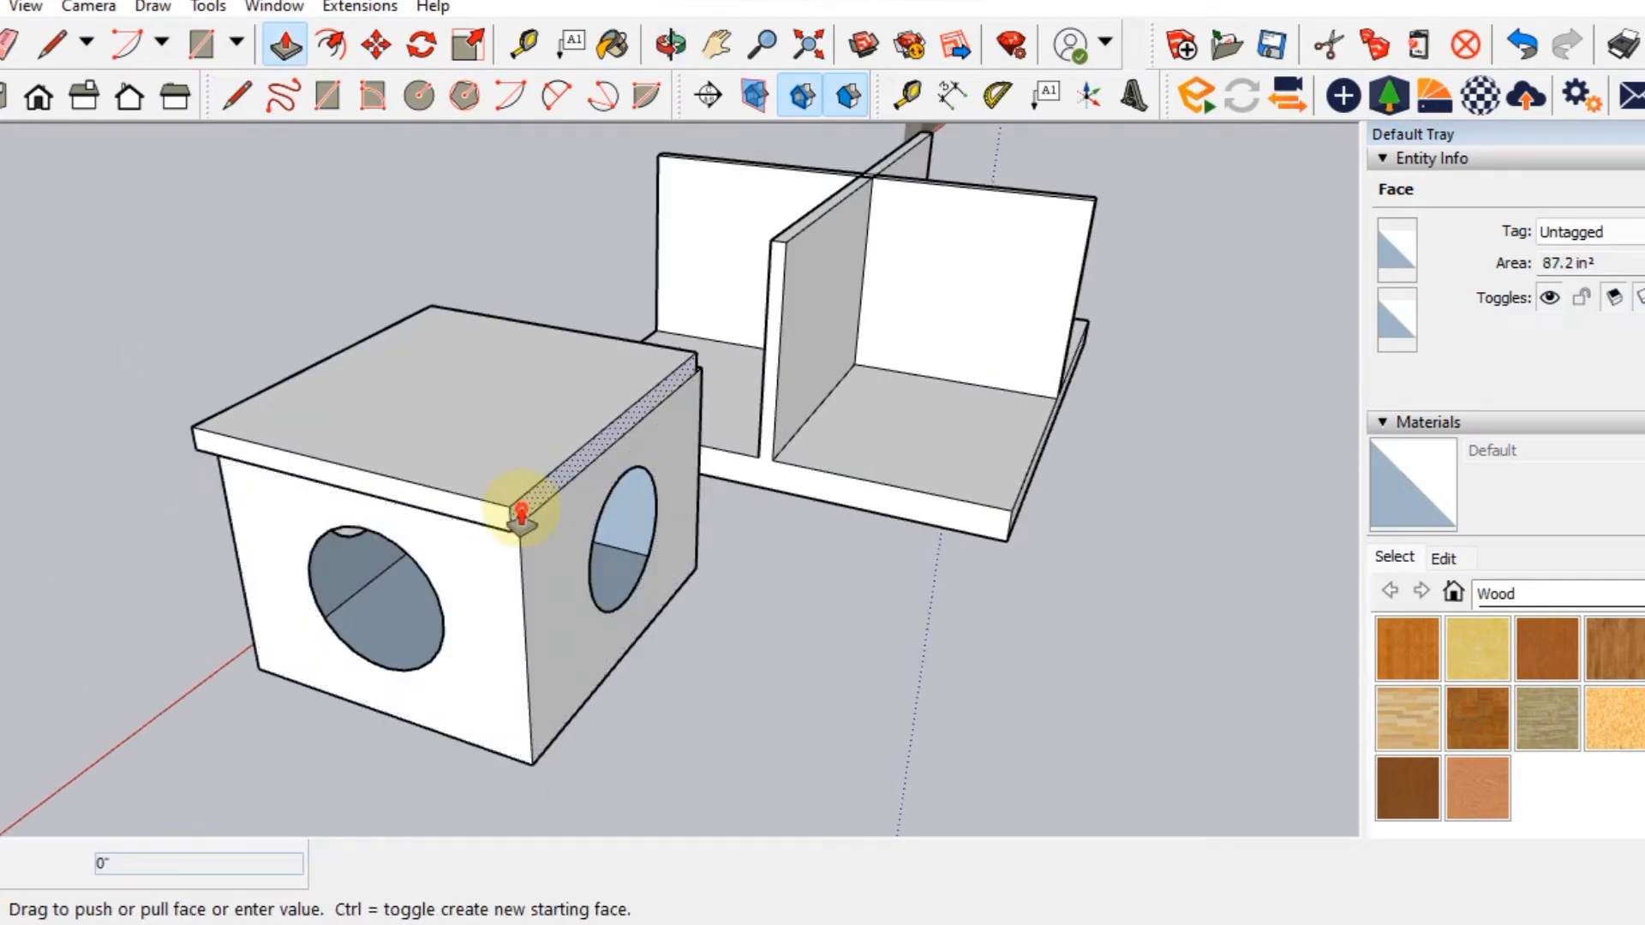
middle_click_drag(705, 487, 190, 533)
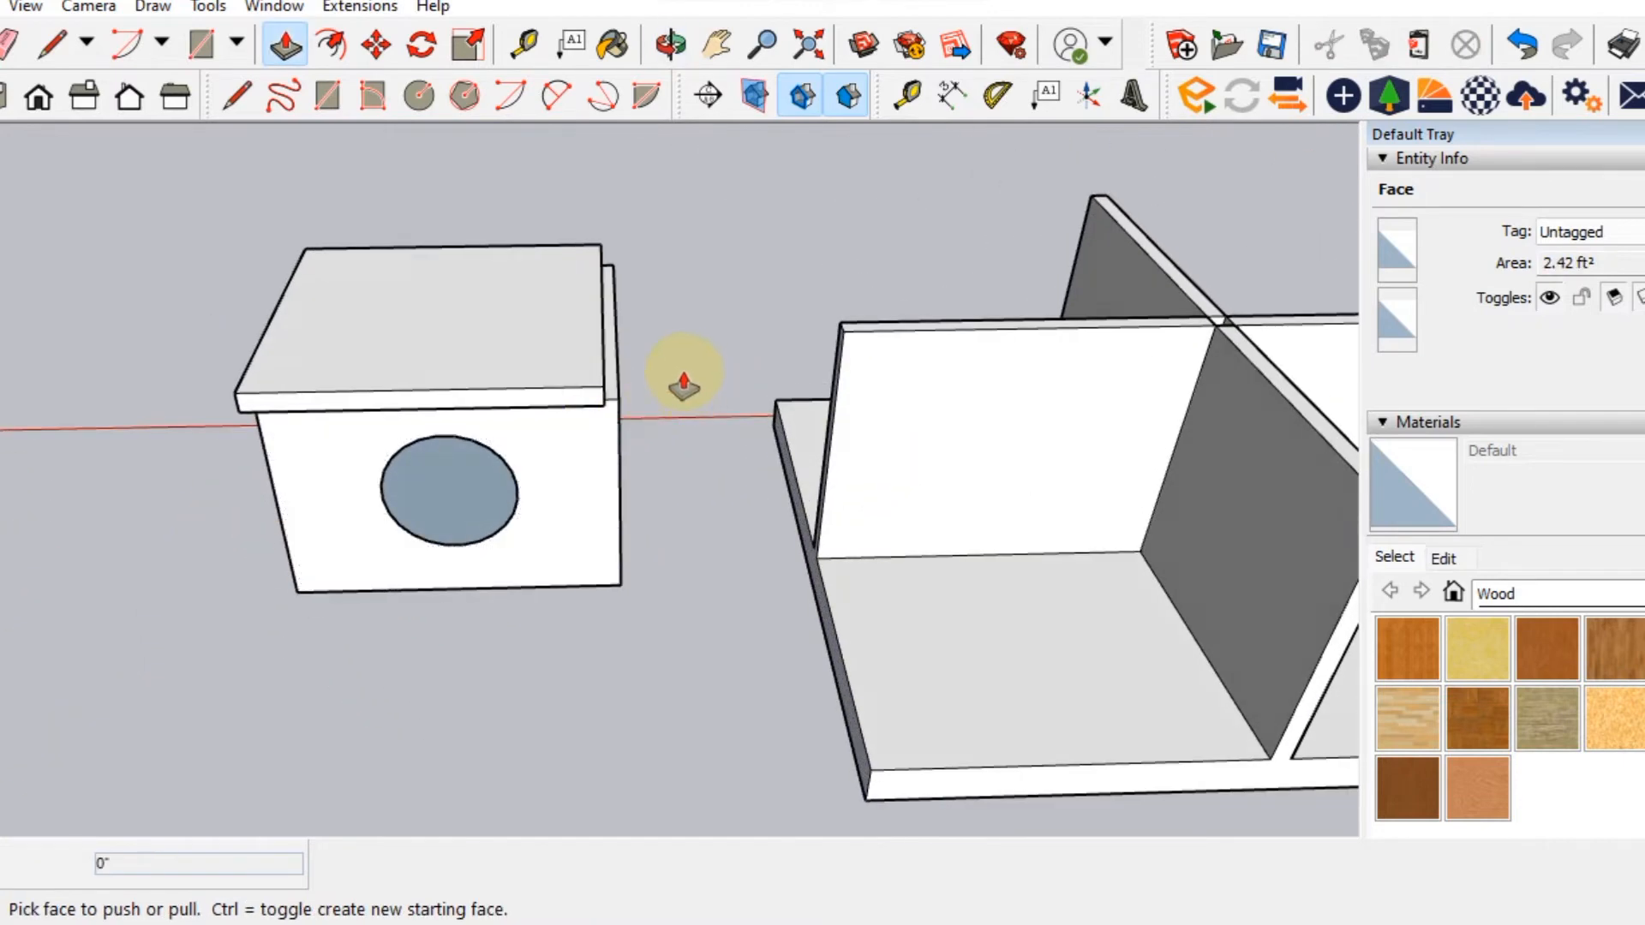
scroll(682, 378, "up", 2)
middle_click_drag(593, 420, 991, 576)
scroll(569, 378, "down", 1)
scroll(650, 514, "down", 2)
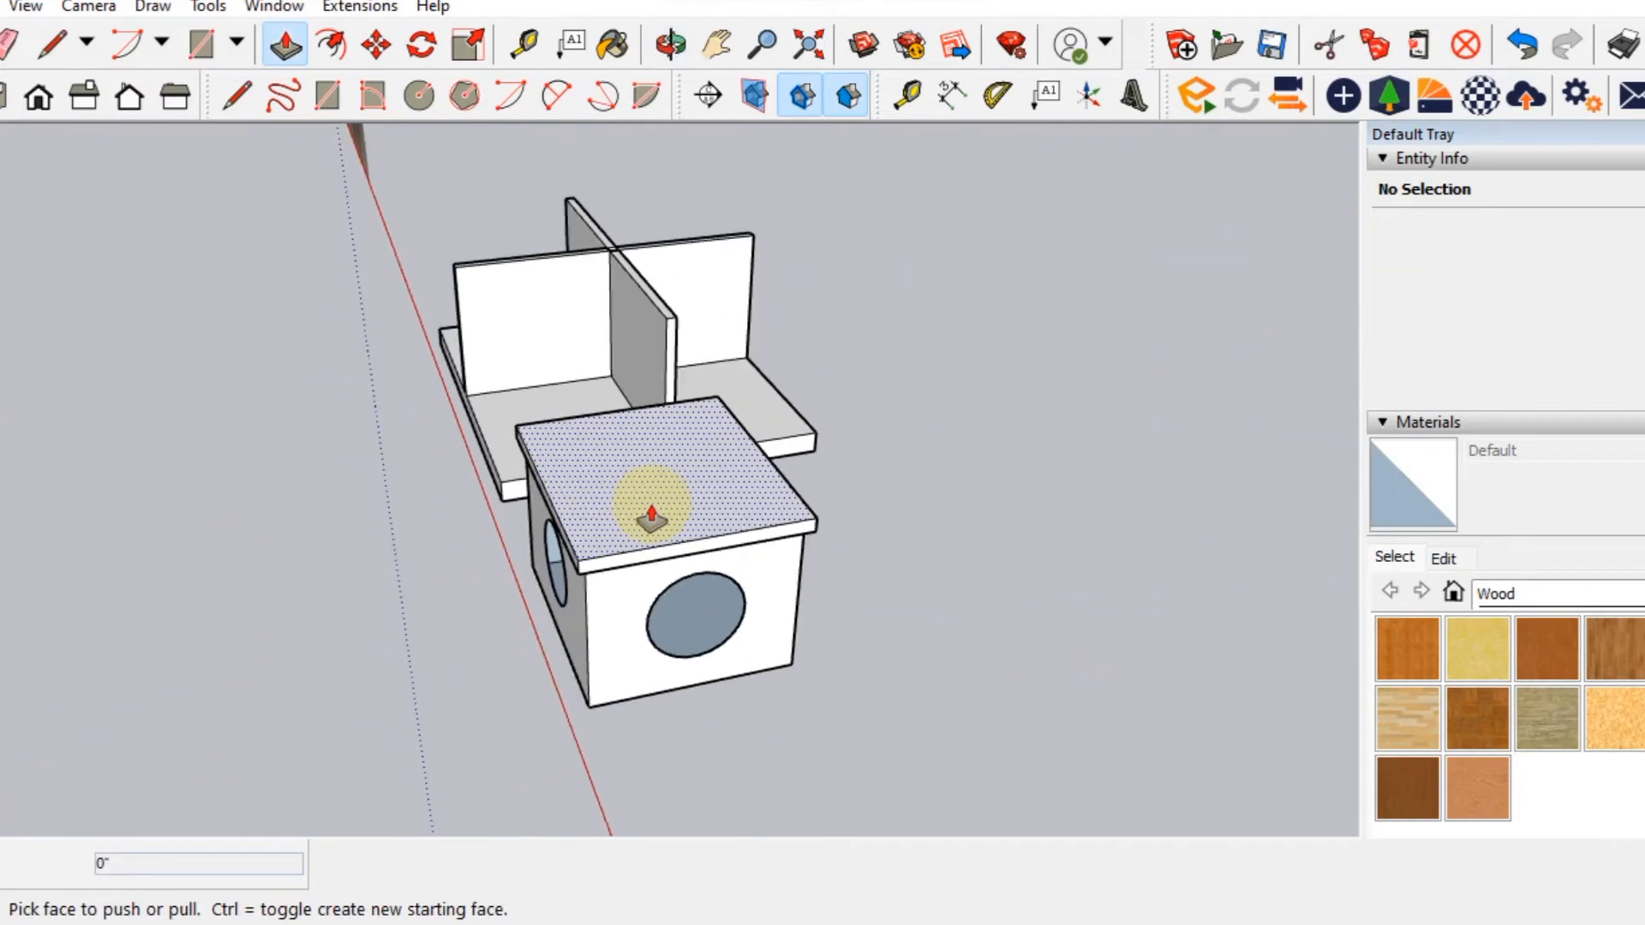
middle_click_drag(650, 514, 625, 488)
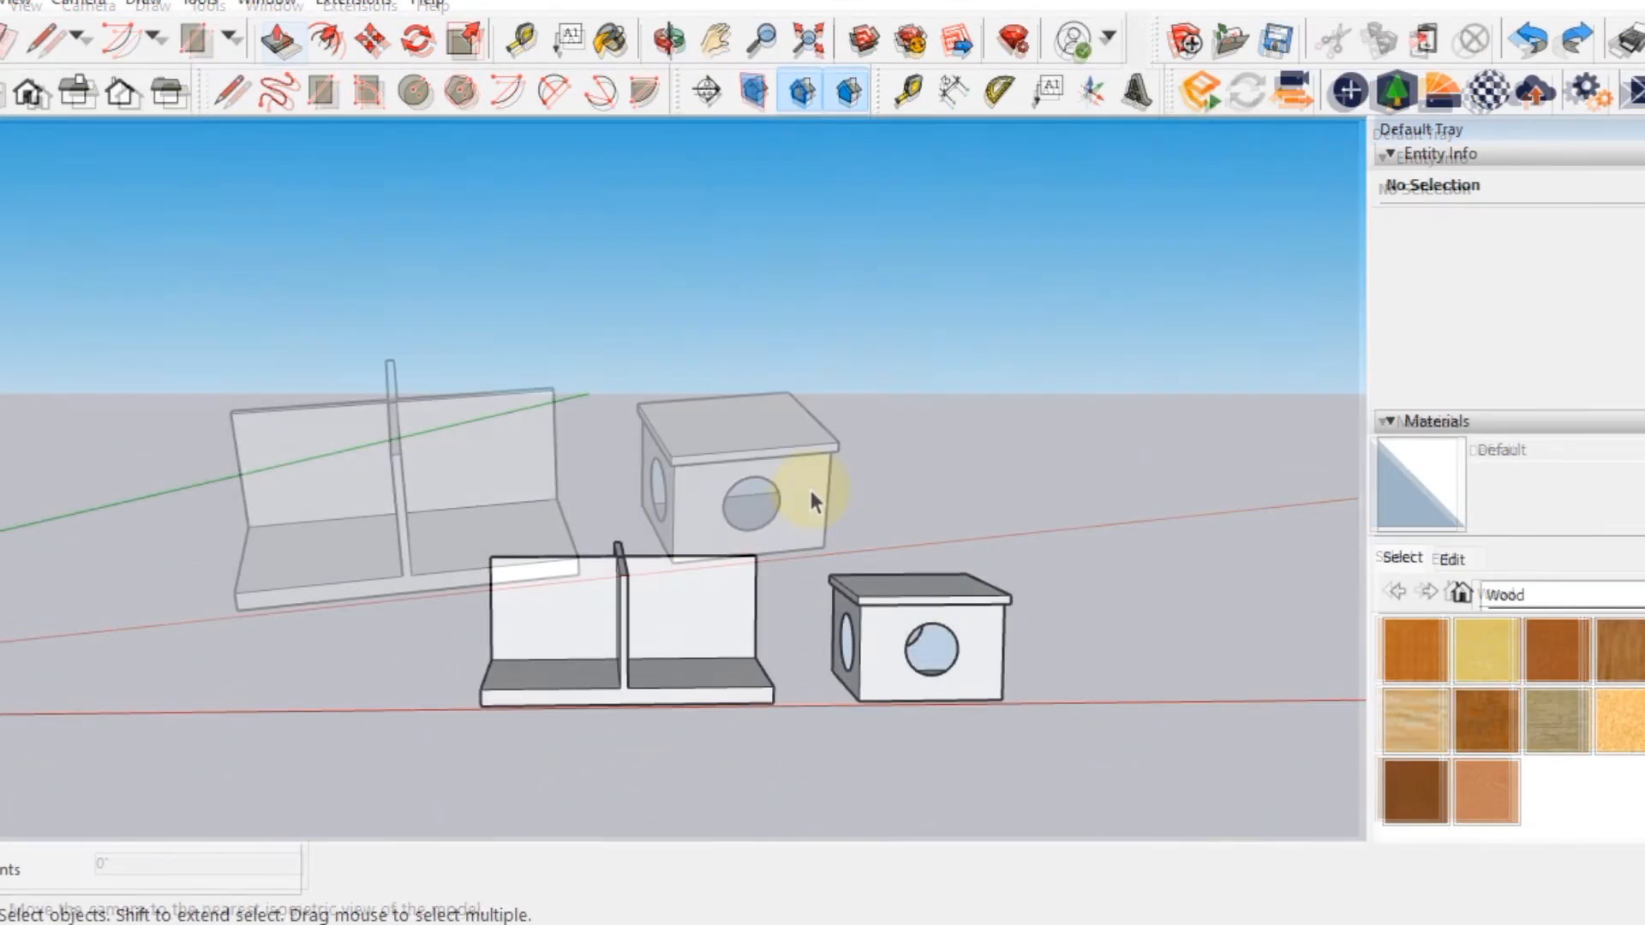
Rotate the whole upside-down table half a turn about the green axis so its top faces up.
left_click_drag(809, 487, 727, 753)
left_click_drag(382, 757, 382, 758)
middle_click_drag(382, 757, 548, 651)
left_click(553, 89)
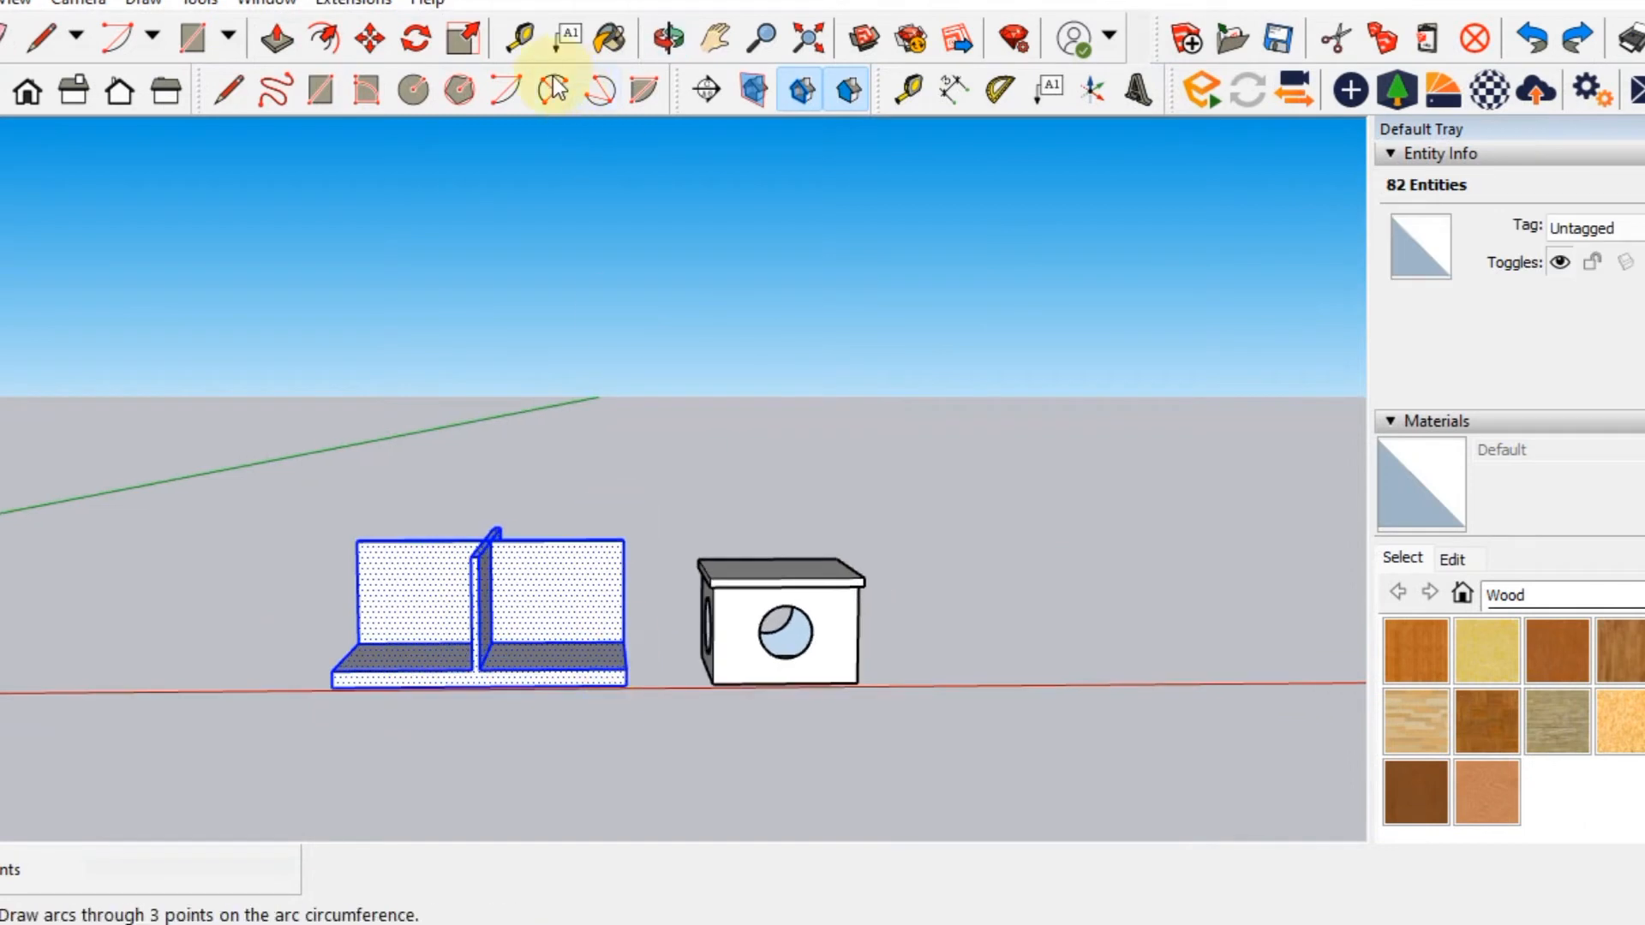
left_click(418, 43)
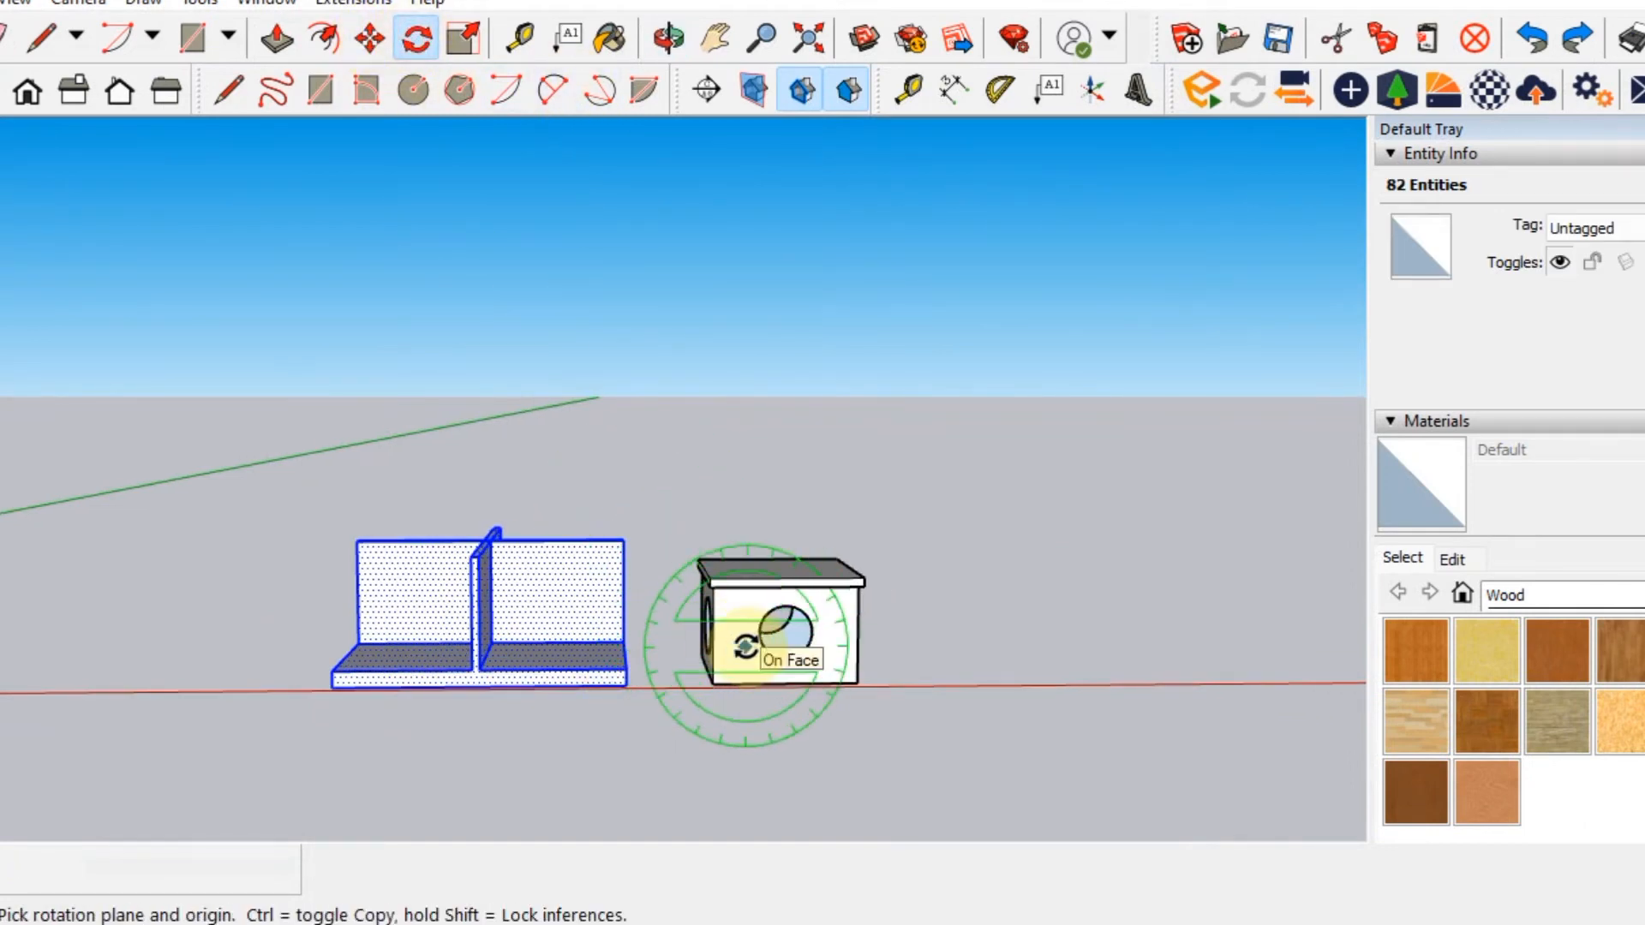
left_click(992, 643)
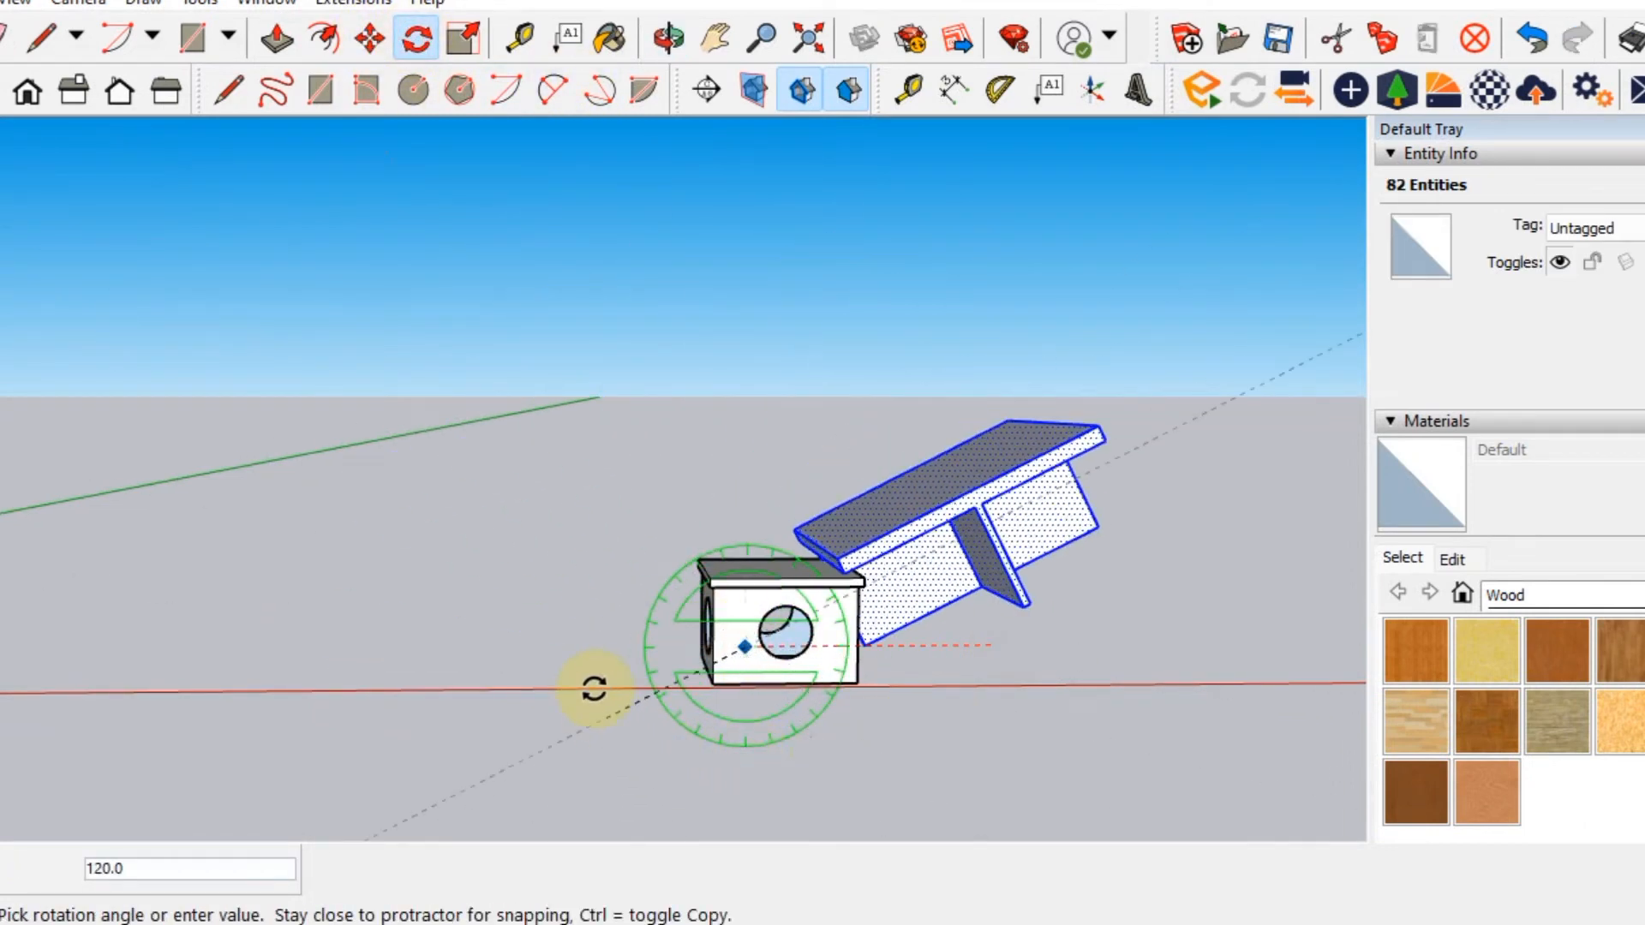
left_click(595, 644)
Raise the flipped table about 1' 4 3/8" so its crossed panels stand at ground level on the red axis.
middle_click_drag(594, 644, 734, 651)
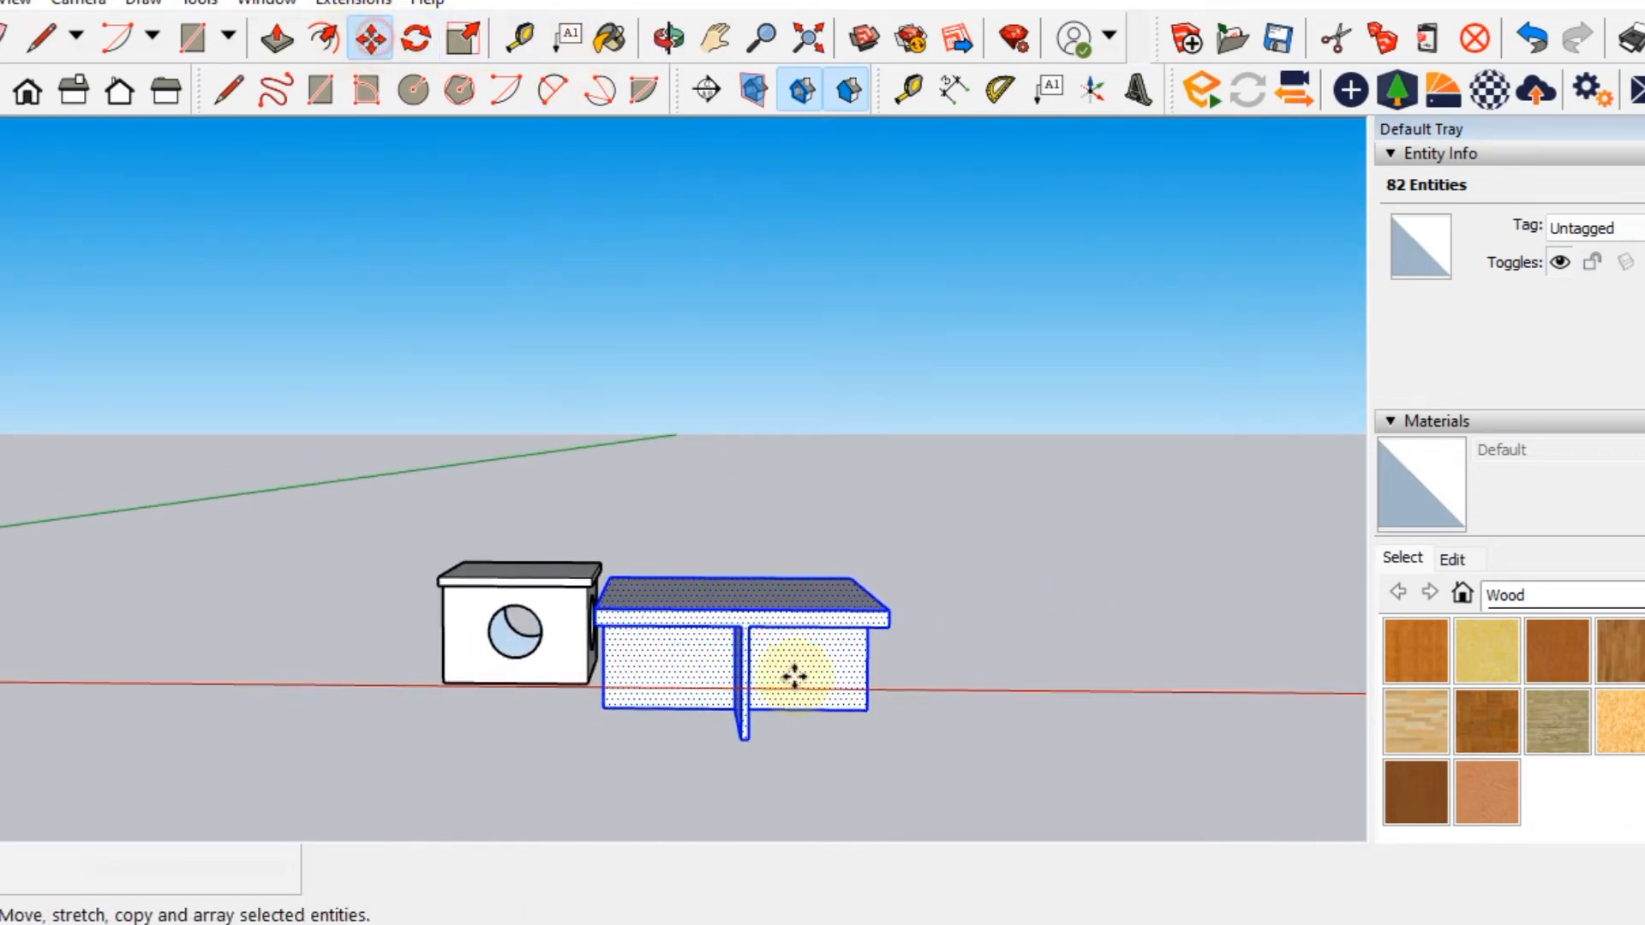
left_click(739, 743)
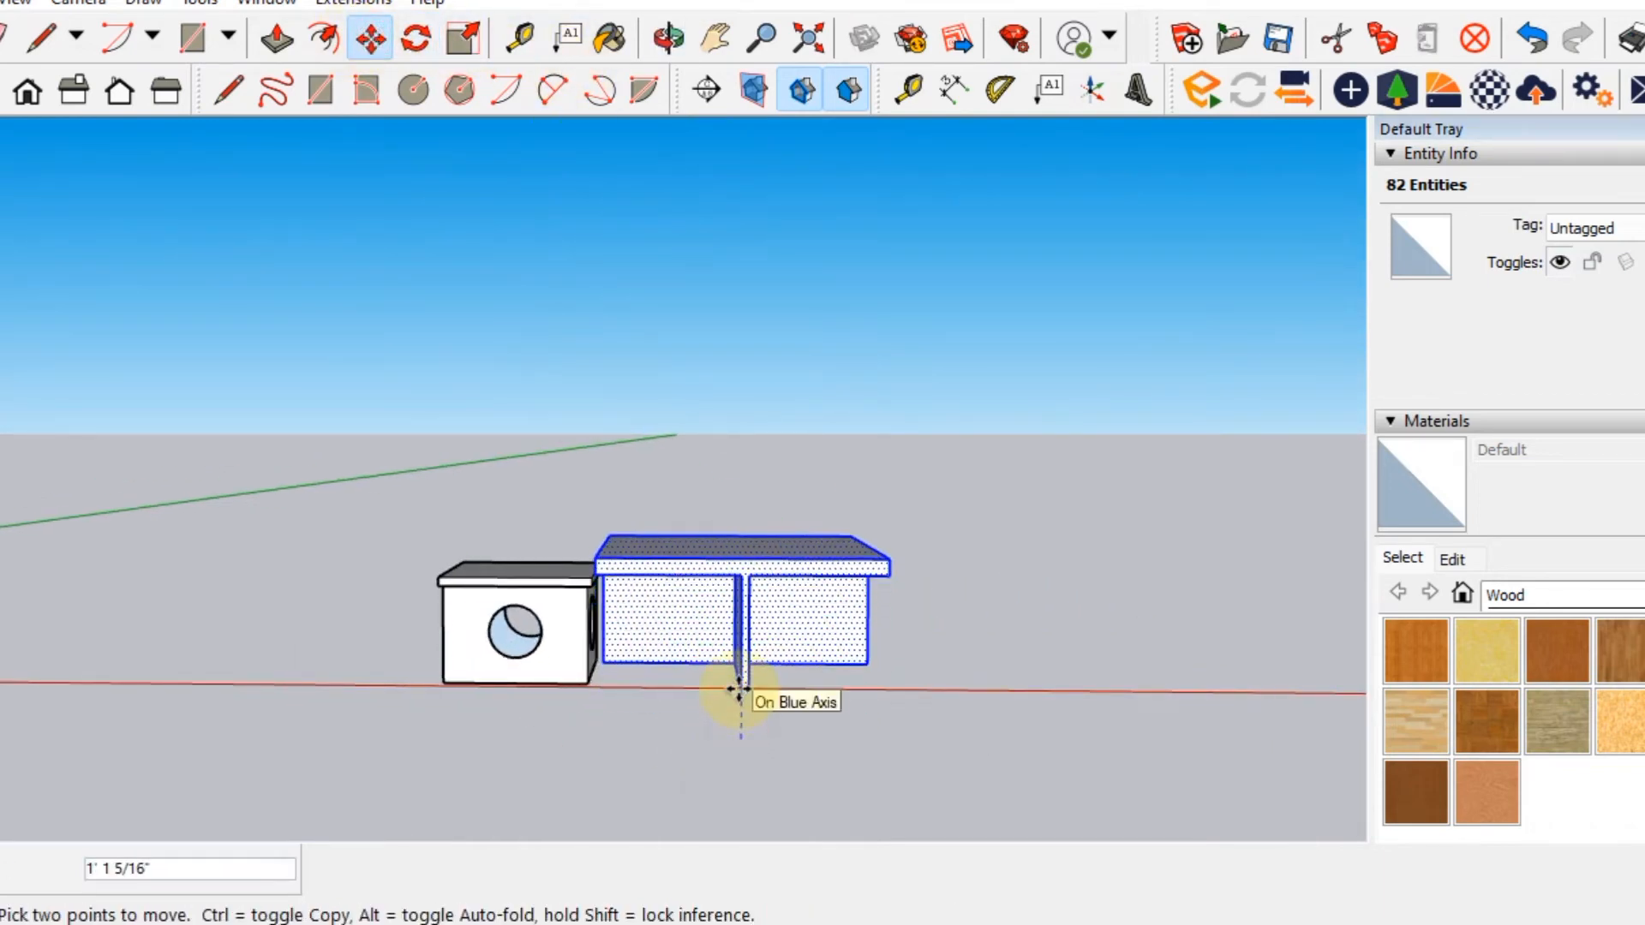
middle_click_drag(679, 669, 731, 698)
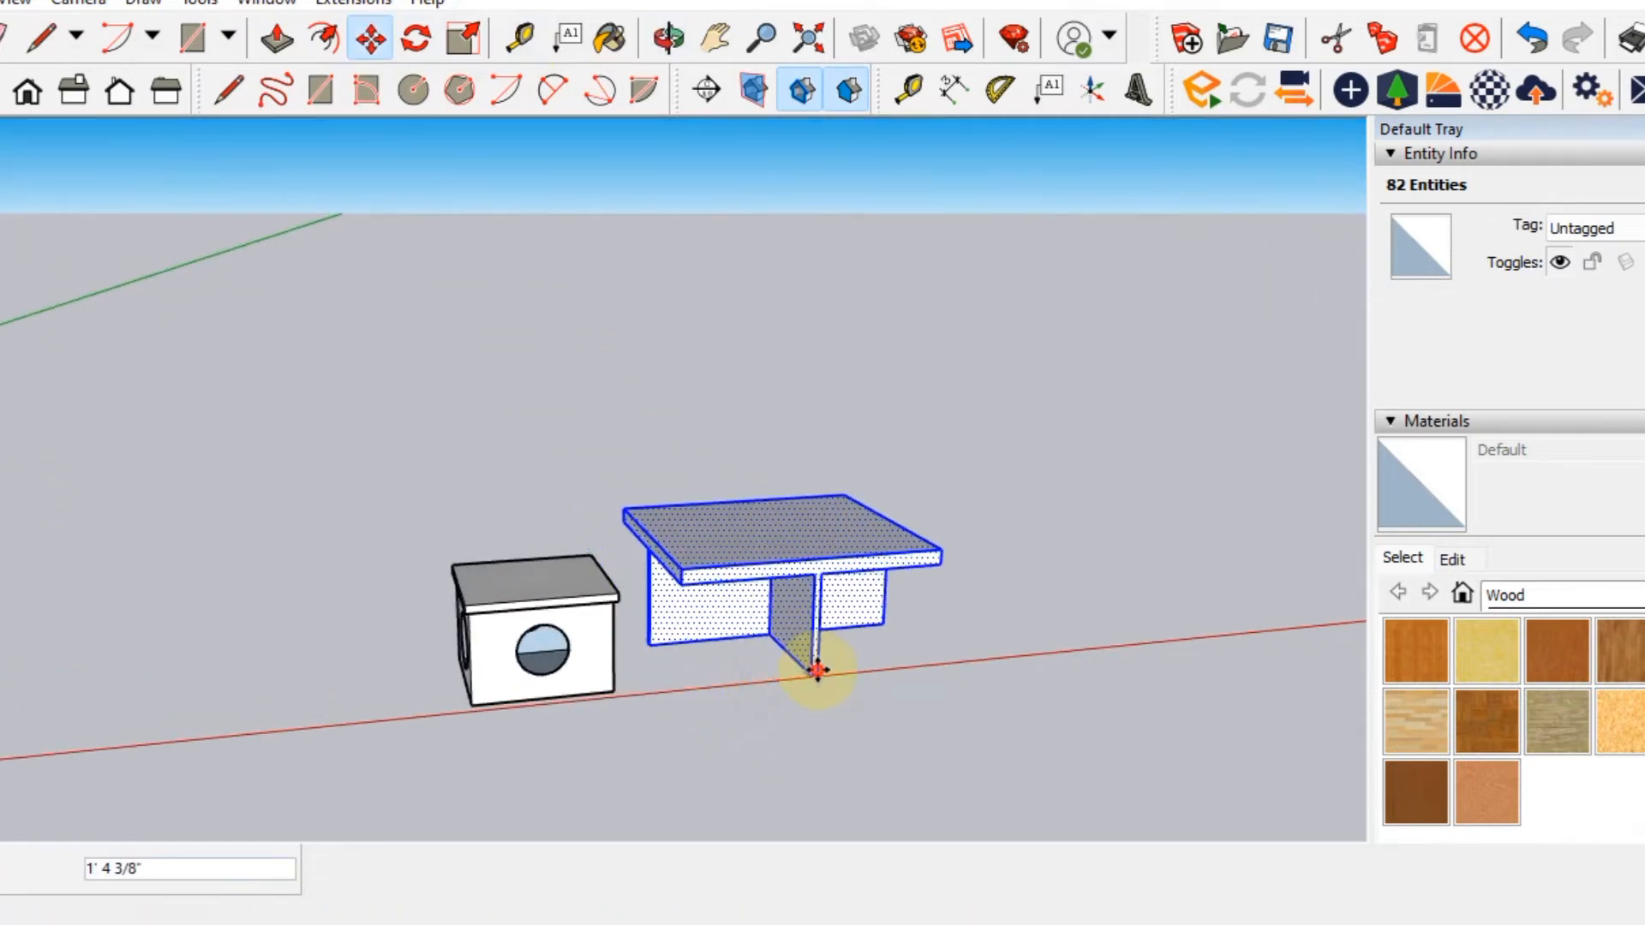
left_click(814, 673)
key("space")
left_click(444, 536)
Select the whole stool and move it about 4' 7 9/16" along the red axis under the tabletop beside the dividing panel.
middle_click_drag(617, 686, 514, 591)
scroll(577, 562, "up", 2)
triple_click(490, 662)
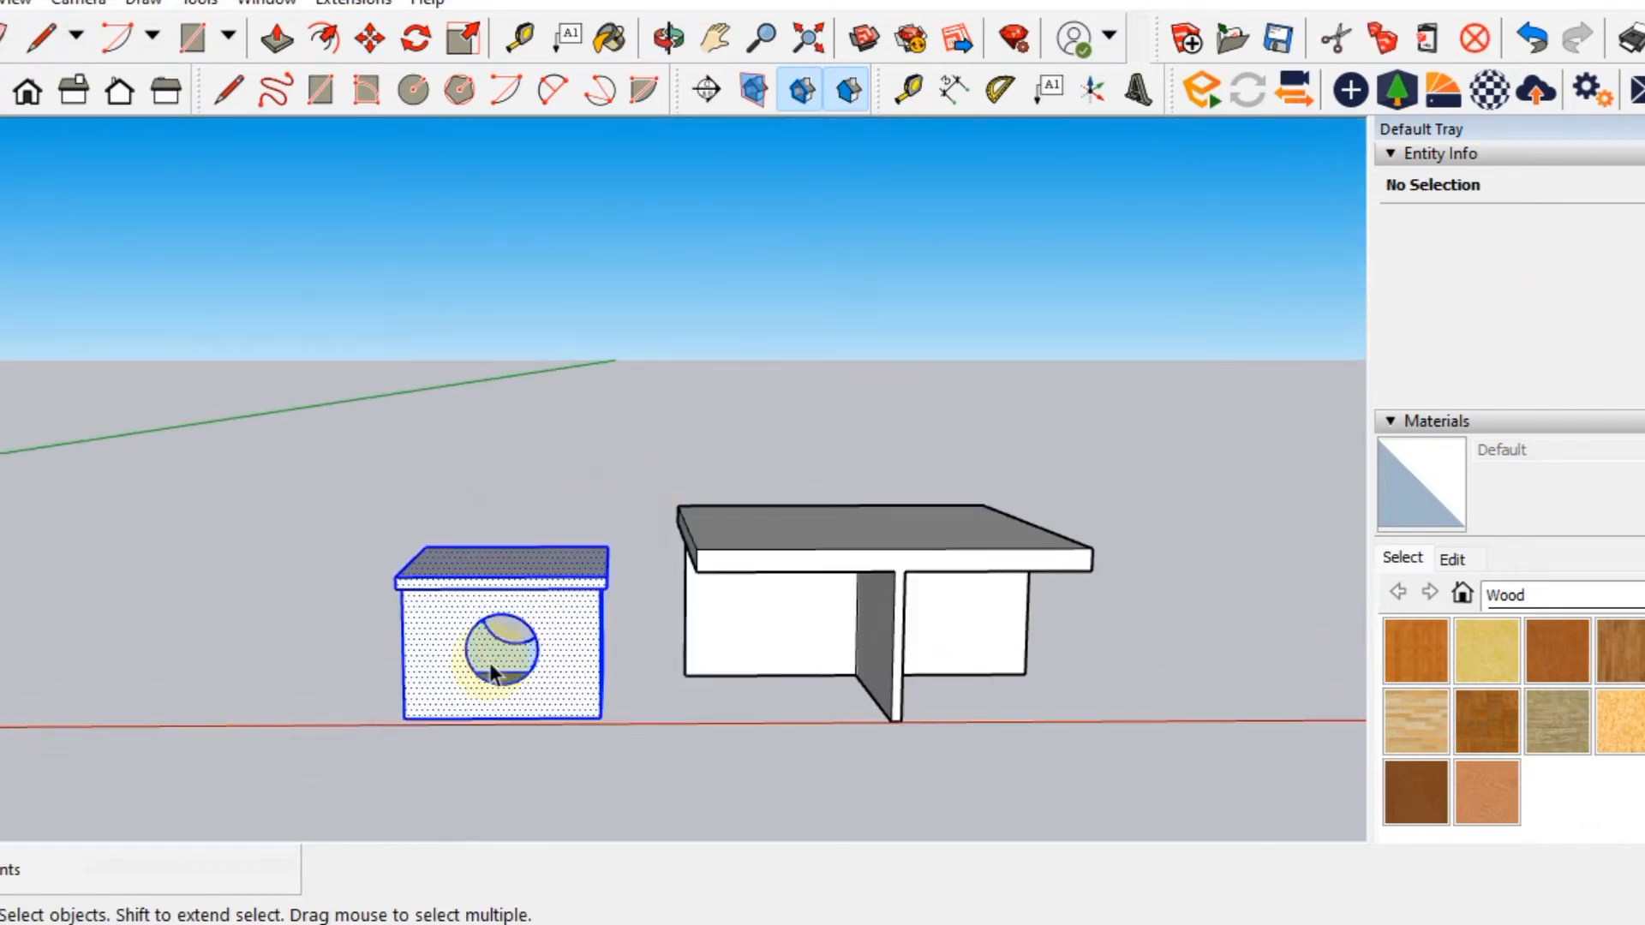
right_click(552, 588)
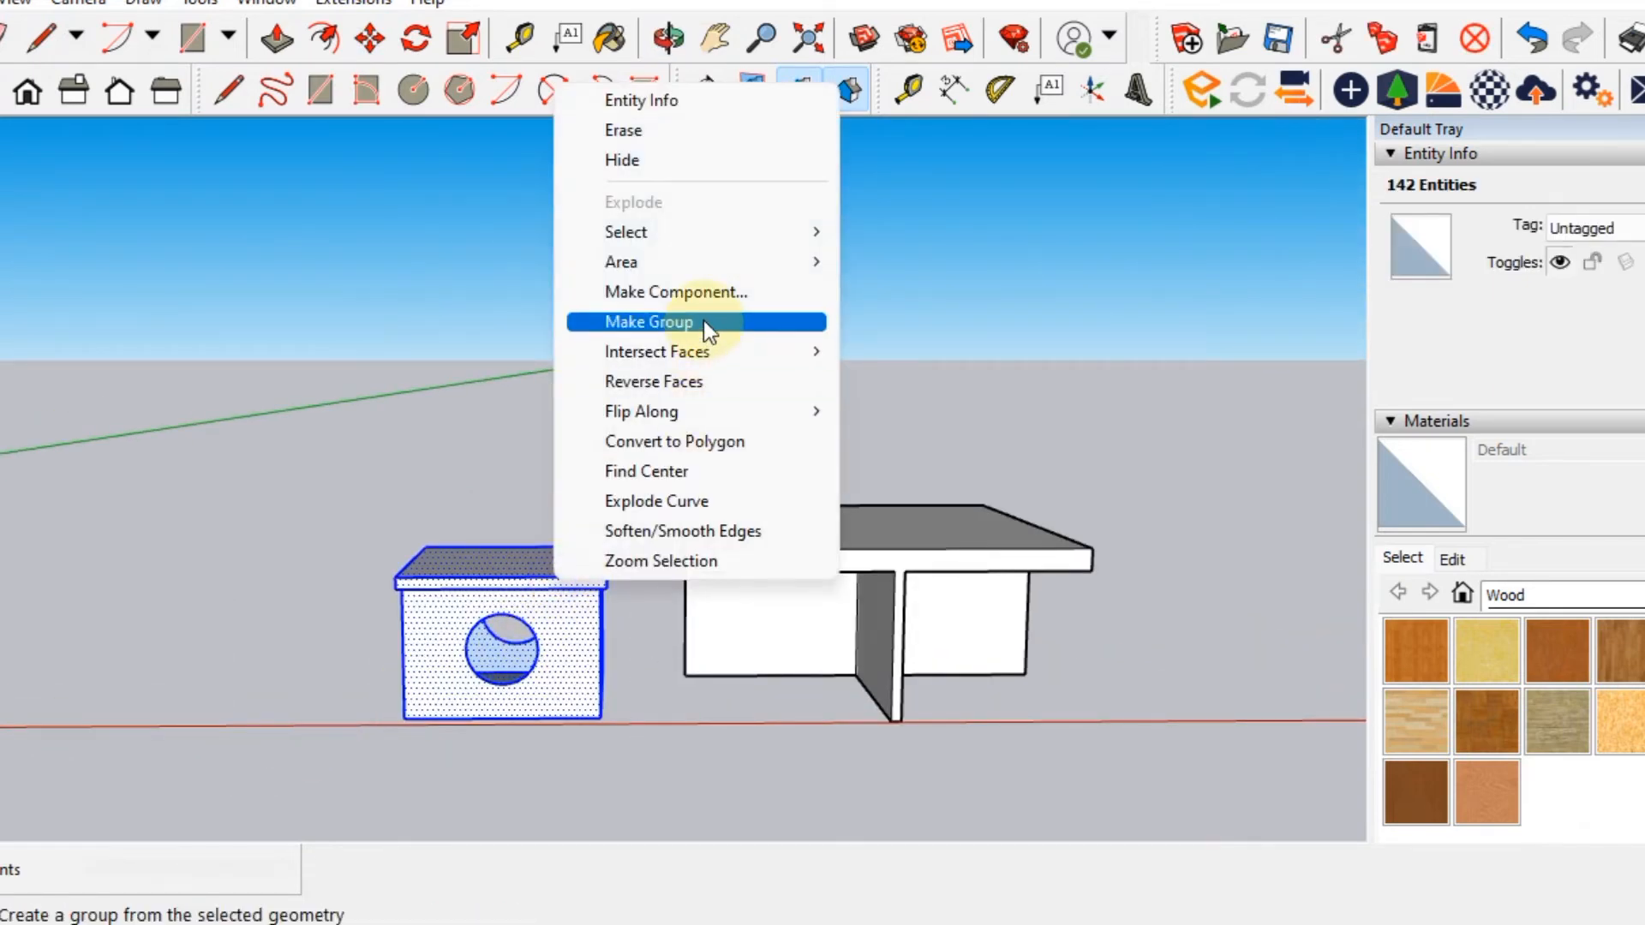
left_click(370, 37)
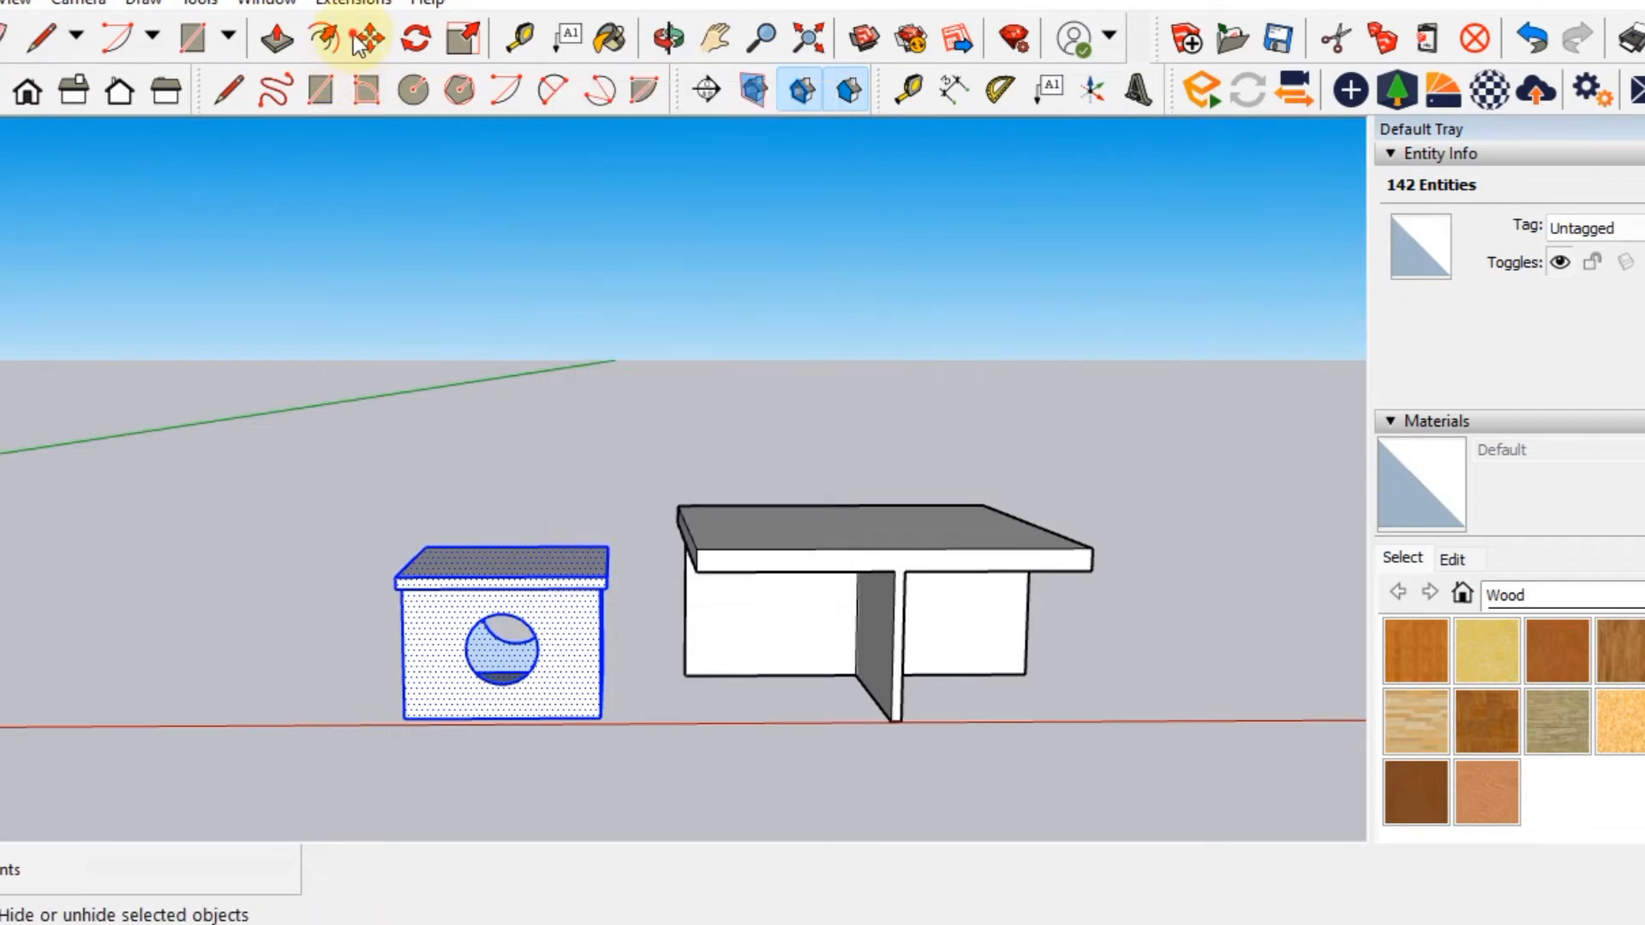
middle_click_drag(518, 638, 814, 631)
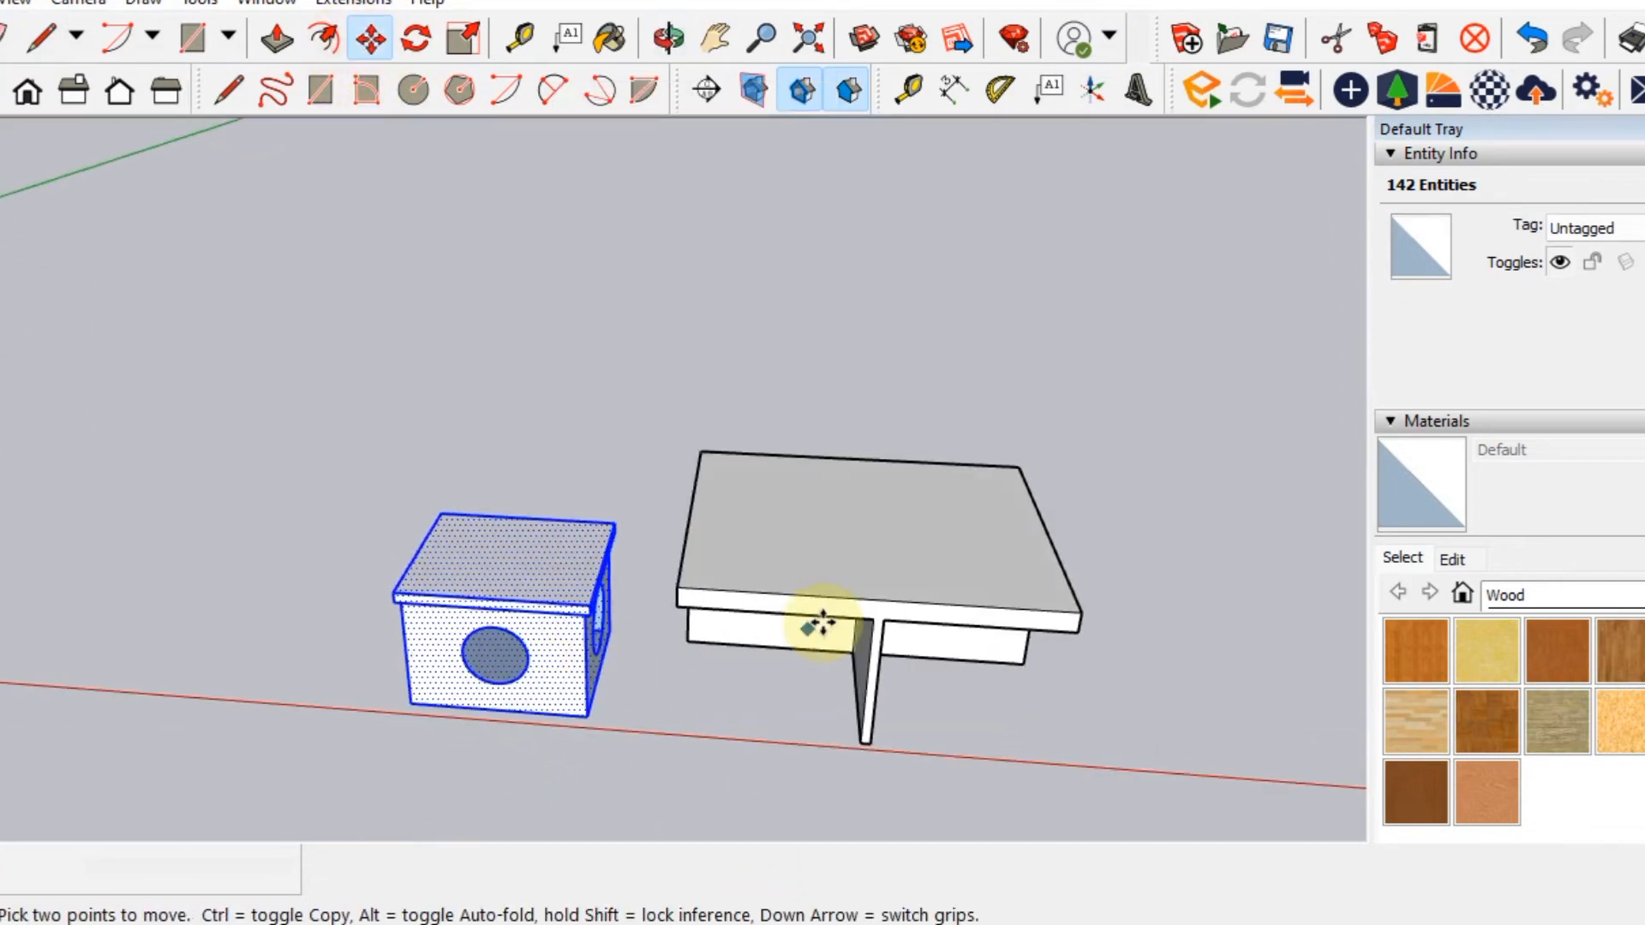
scroll(683, 606, "up", 4)
left_click(546, 641)
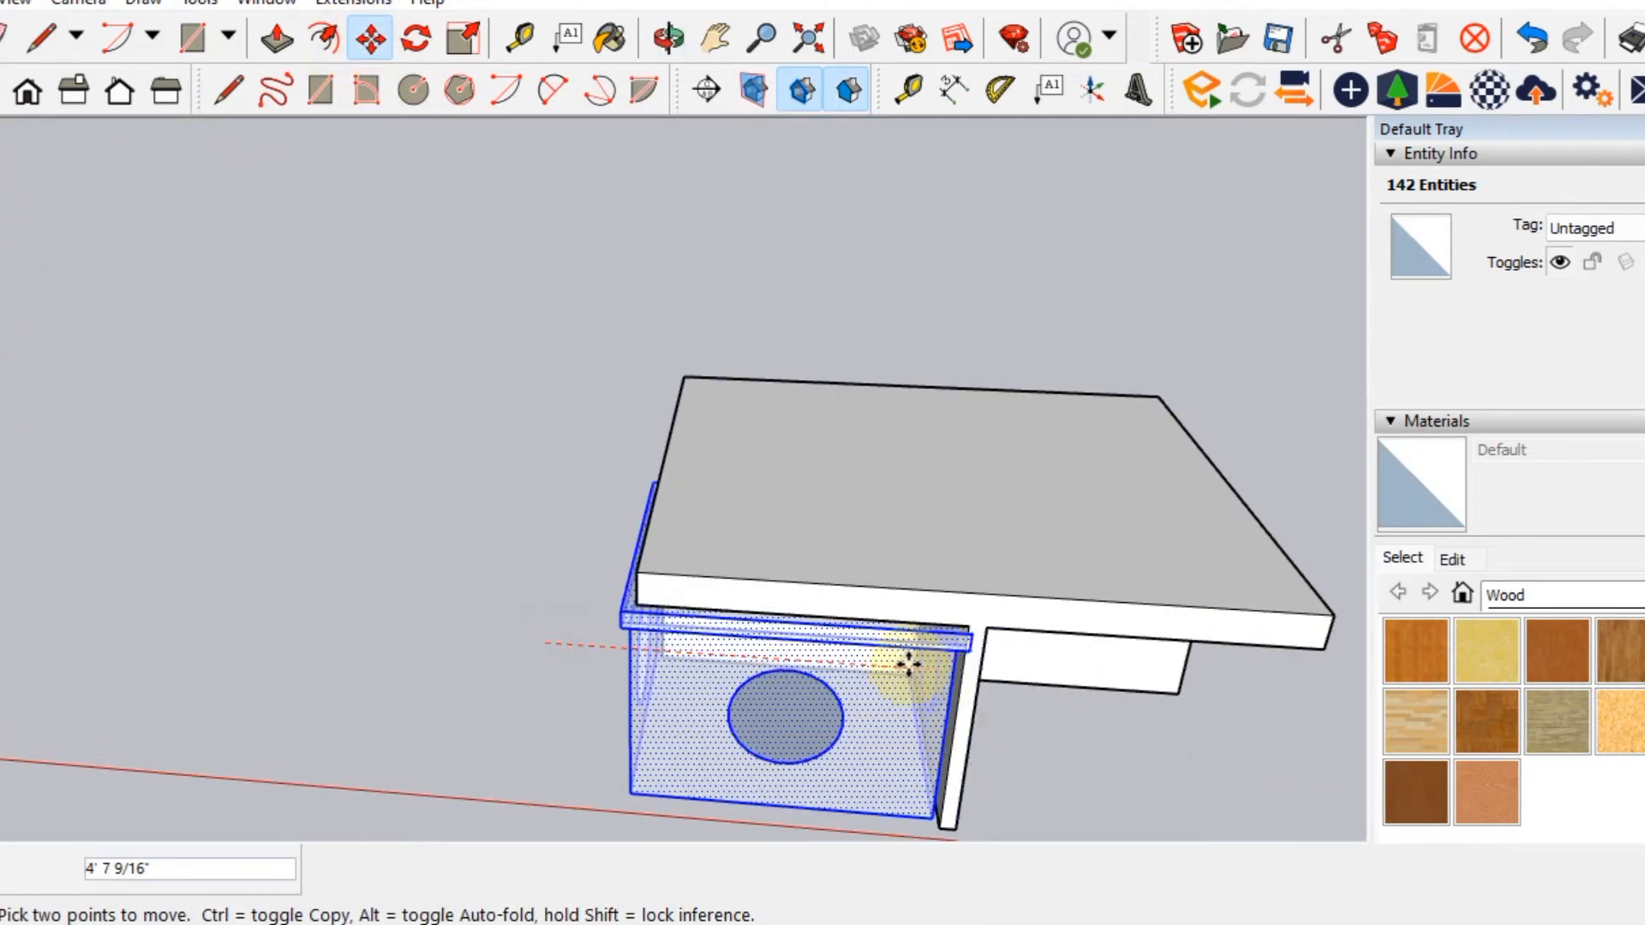
left_click(903, 671)
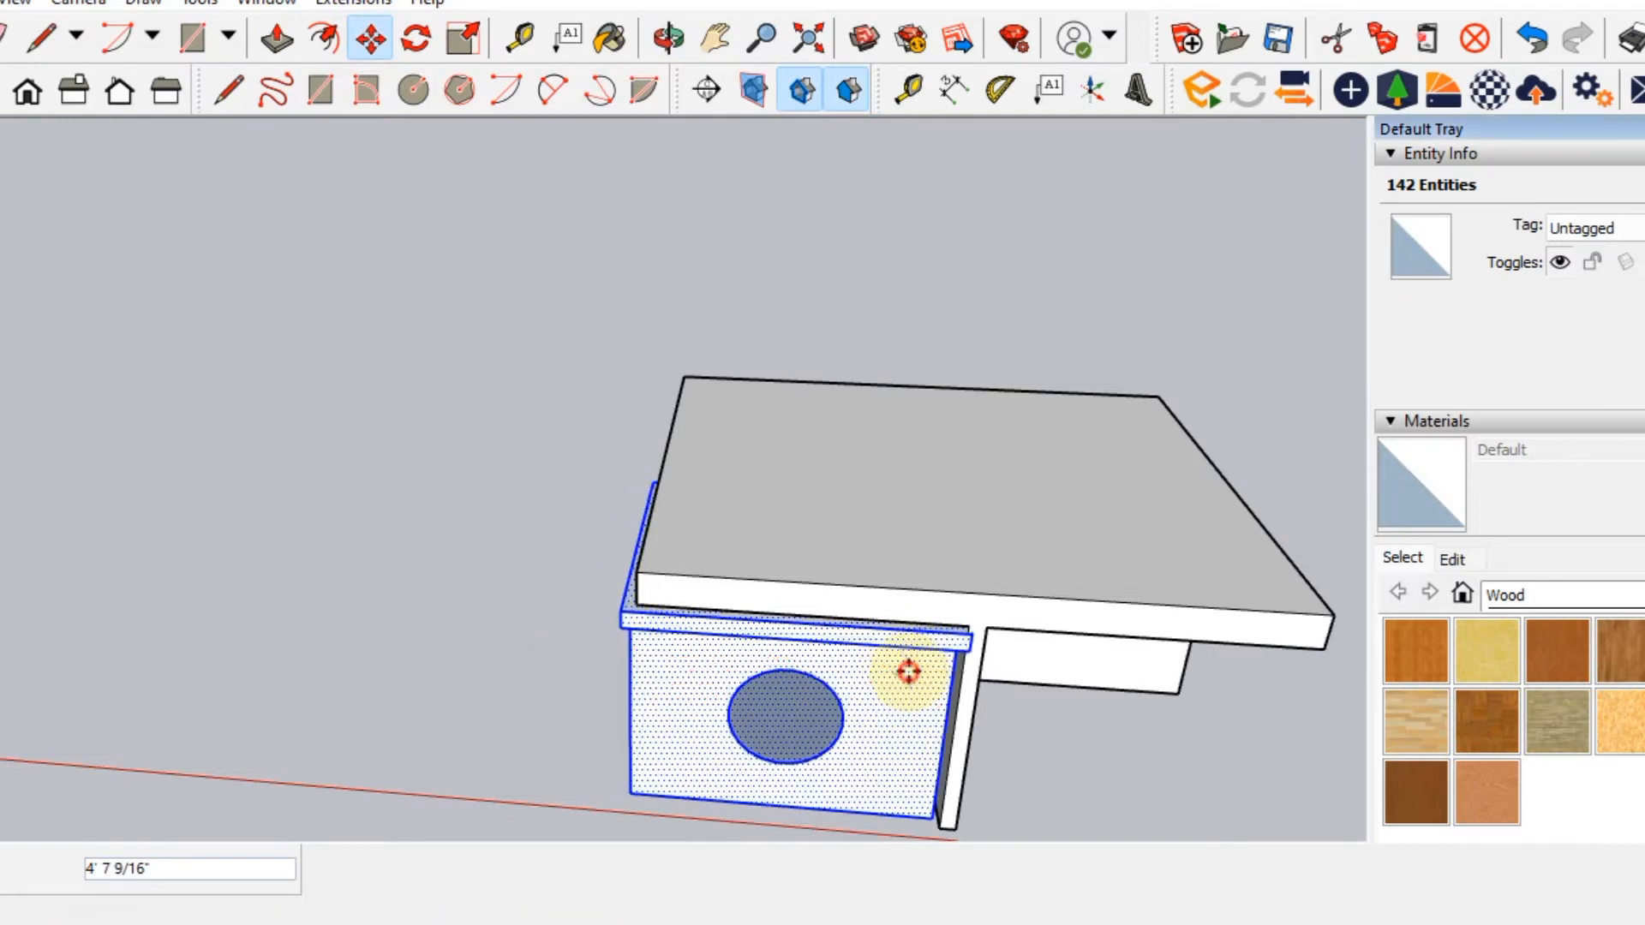
Shift the stool about 4 1/16" along the green axis and nudge its position next to the dividing panel.
middle_click_drag(899, 672, 753, 676)
left_click(765, 674)
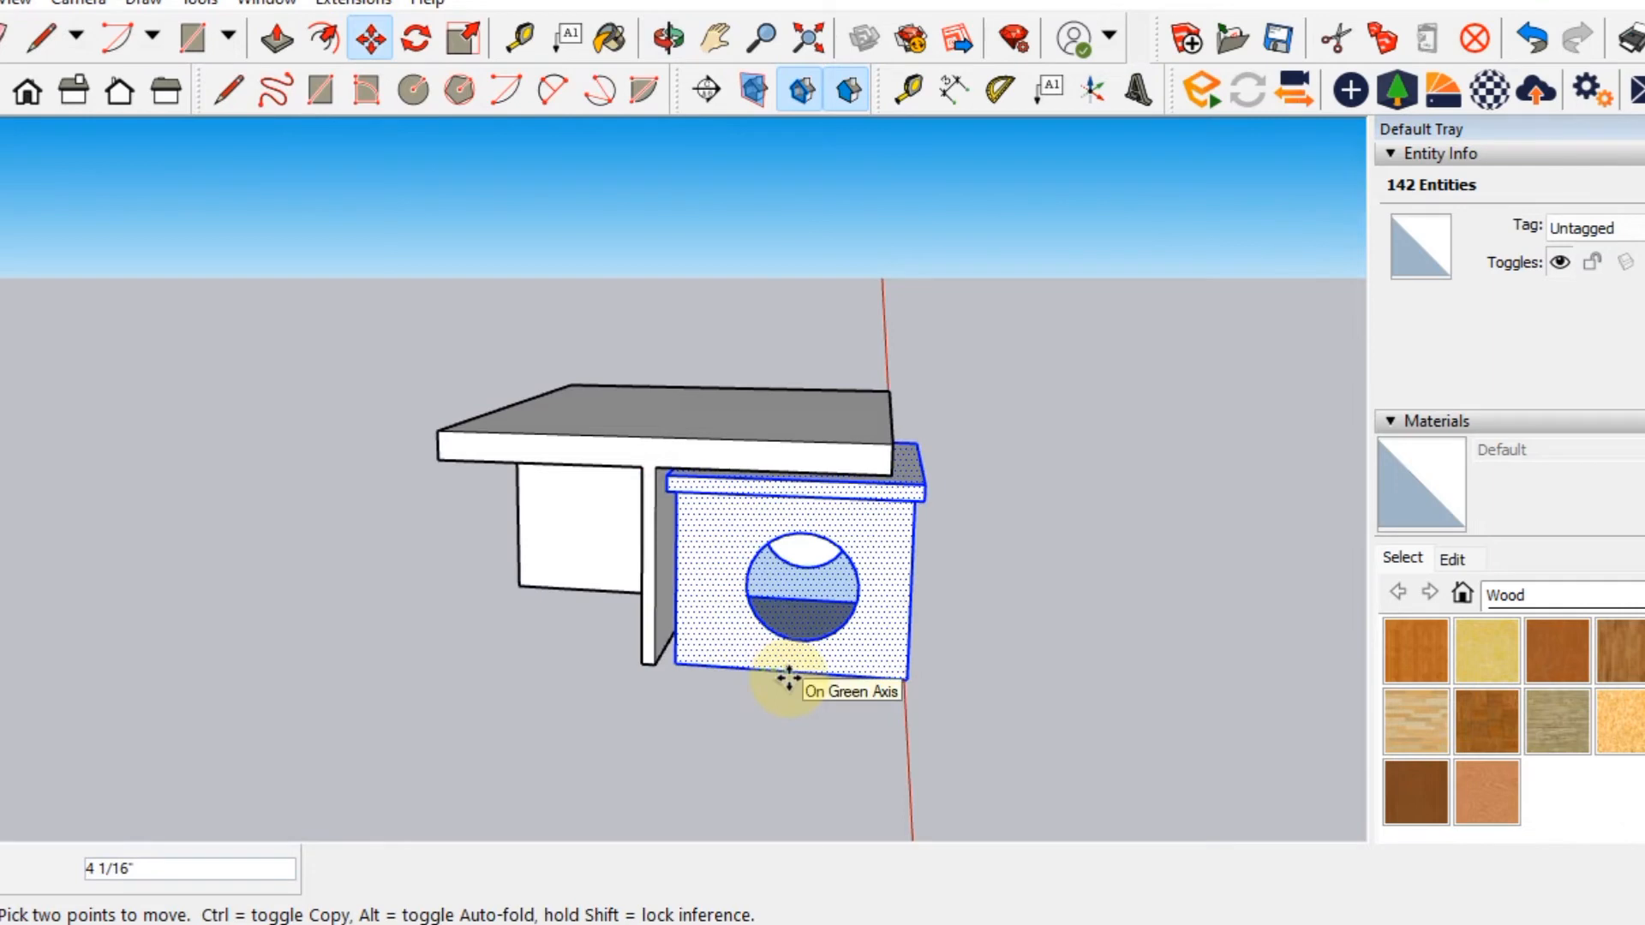
left_click(789, 680)
scroll(599, 647, "up", 5)
middle_click_drag(922, 628, 346, 626)
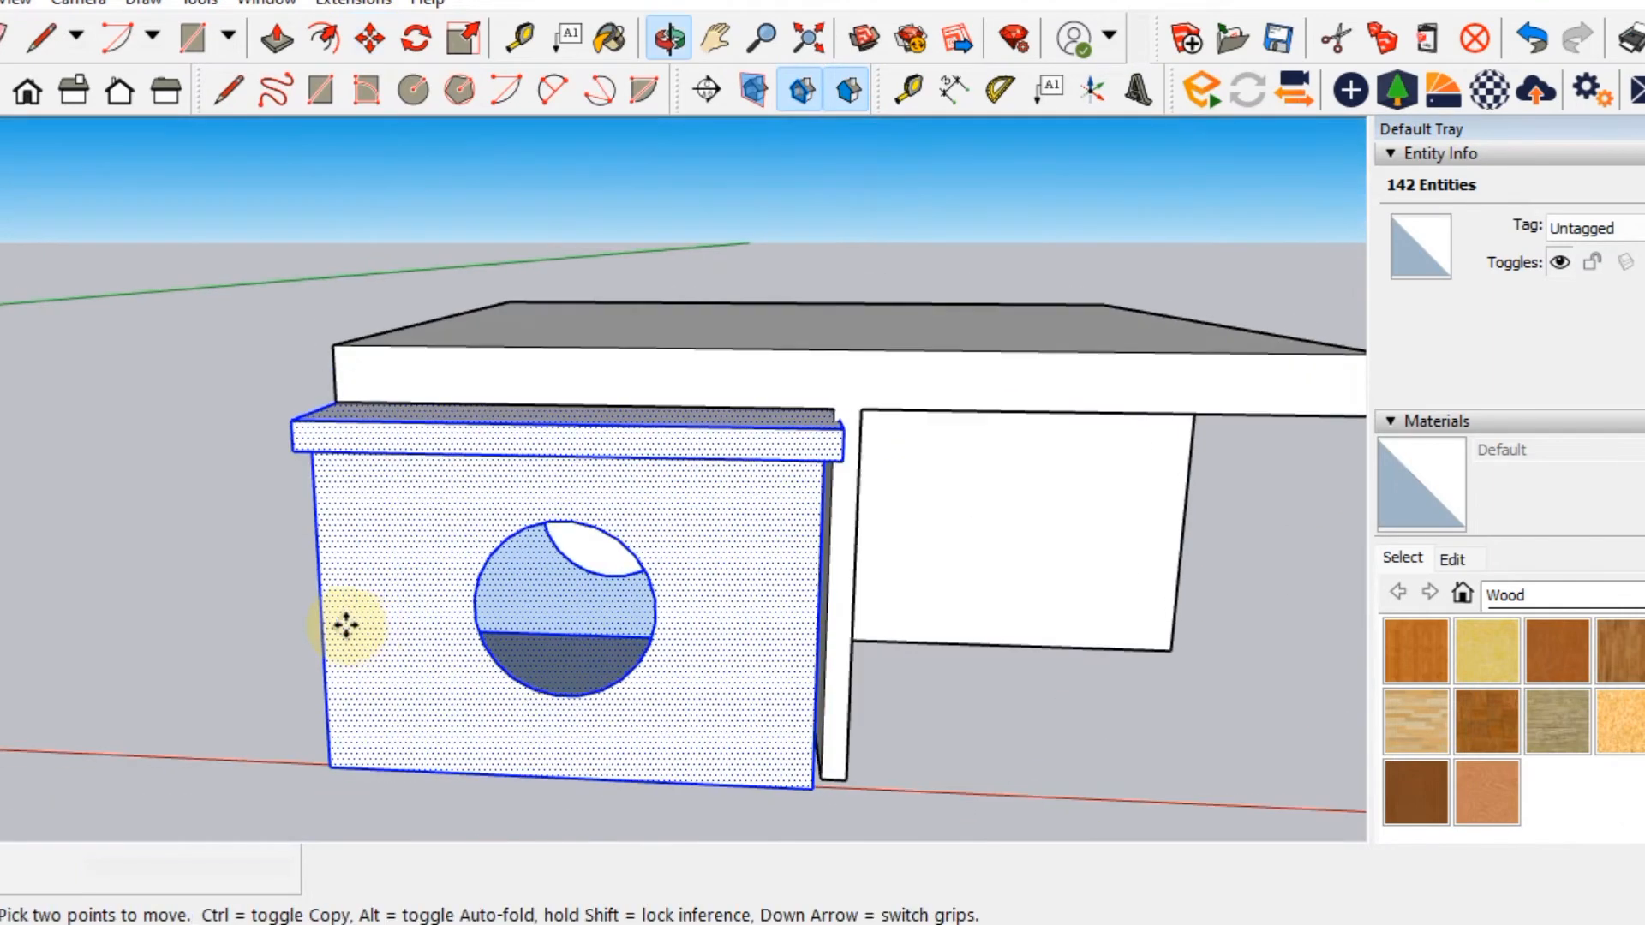
middle_click_drag(735, 612, 735, 554, "shift")
left_click(894, 734)
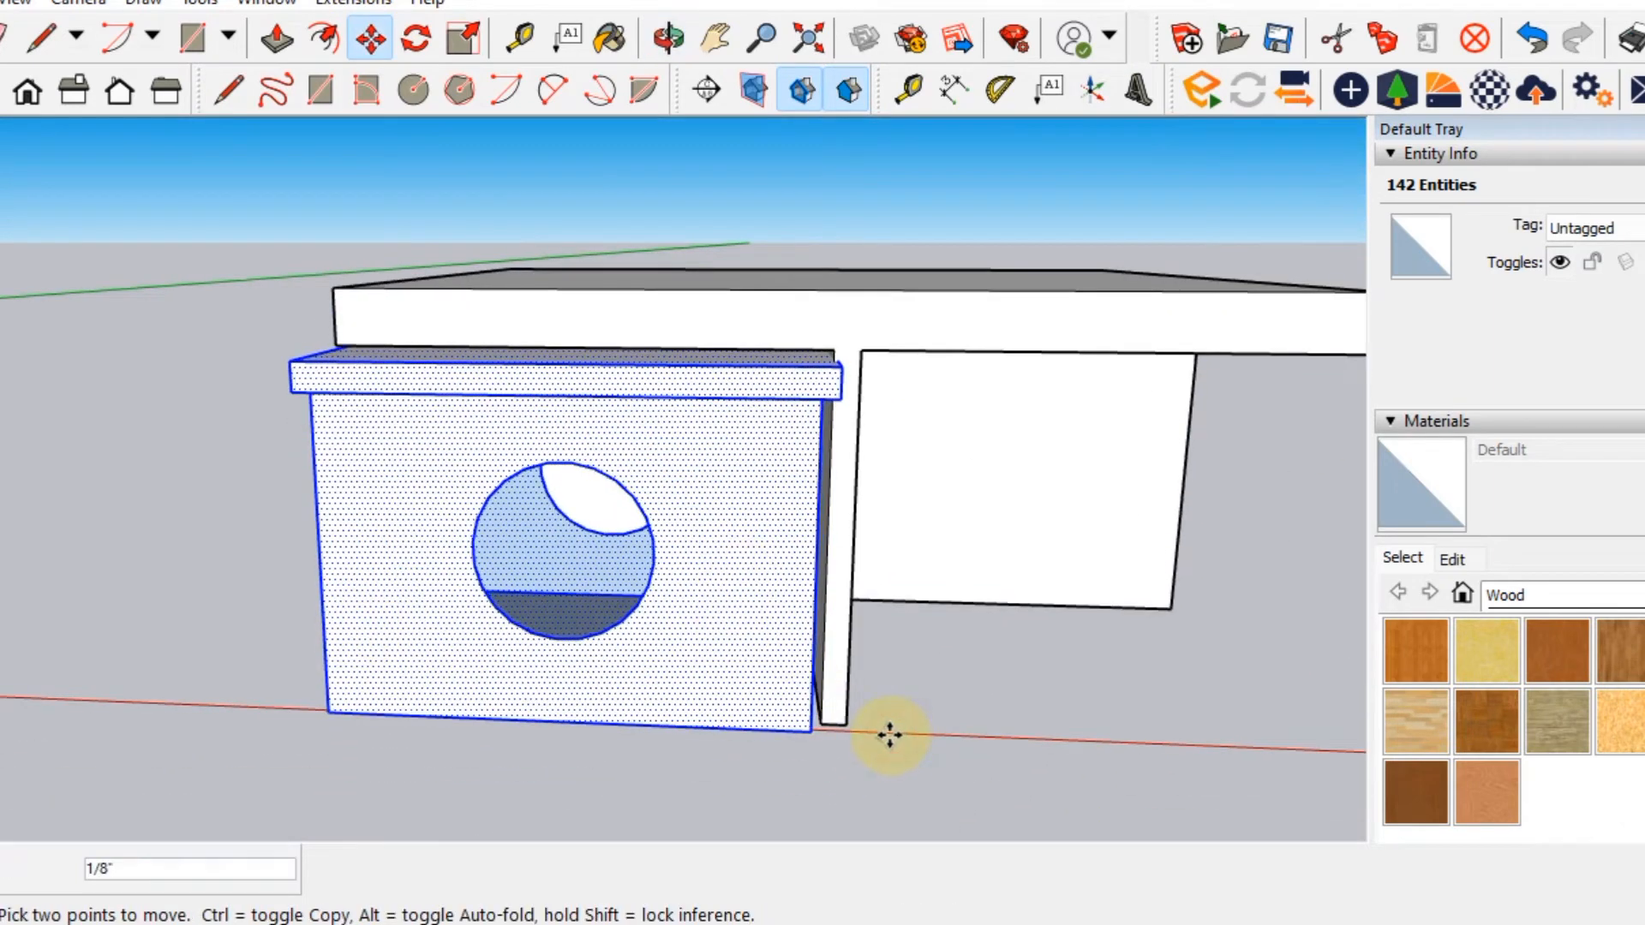
left_click(882, 742)
Move the stool by 4", and shift it about 3 5/16" along the red axis away from the dividing panel.
middle_click_drag(268, 617, 942, 659)
left_click(868, 716)
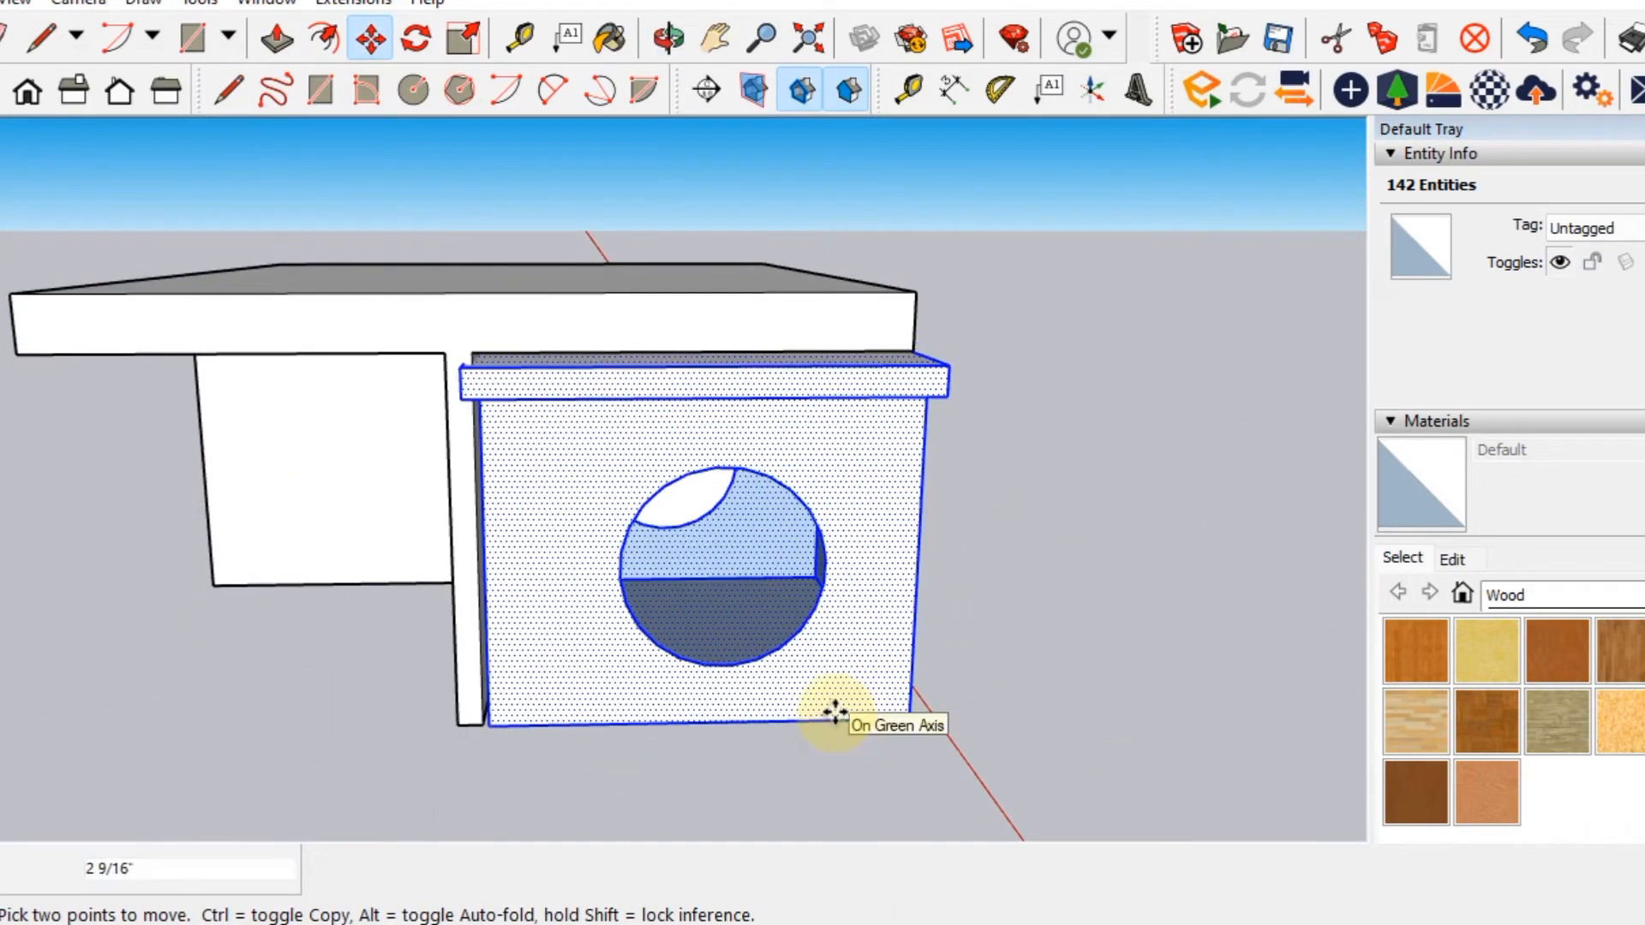
type("4")
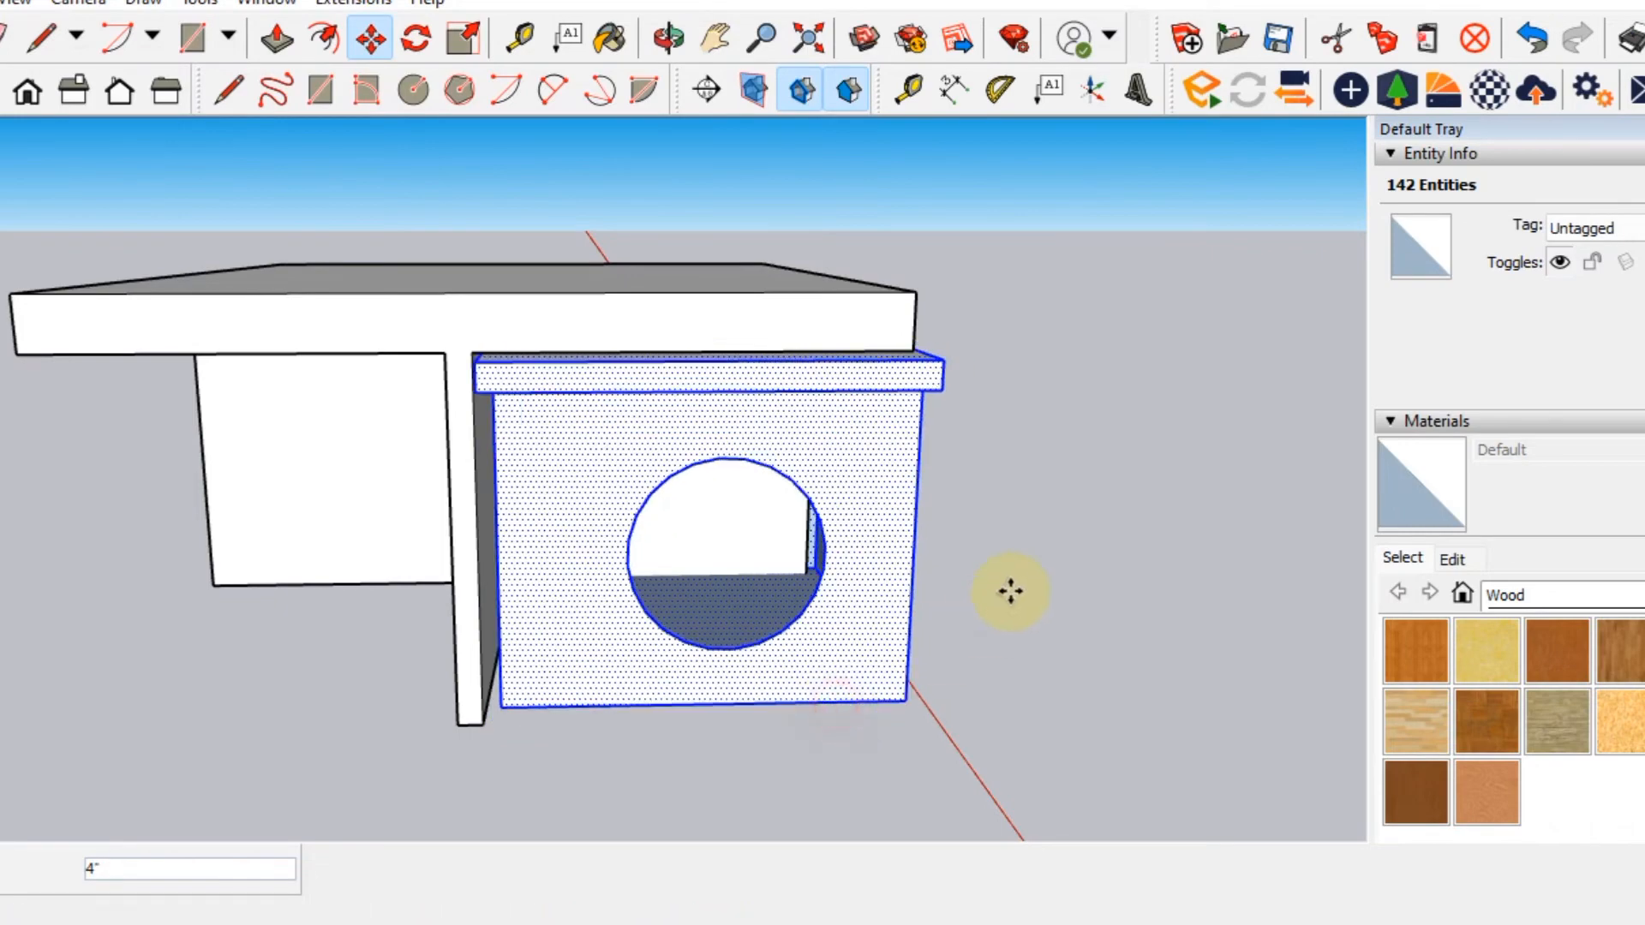
middle_click_drag(1011, 591, 441, 616)
scroll(793, 537, "down", 2)
middle_click_drag(758, 540, 592, 521)
scroll(567, 528, "up", 2)
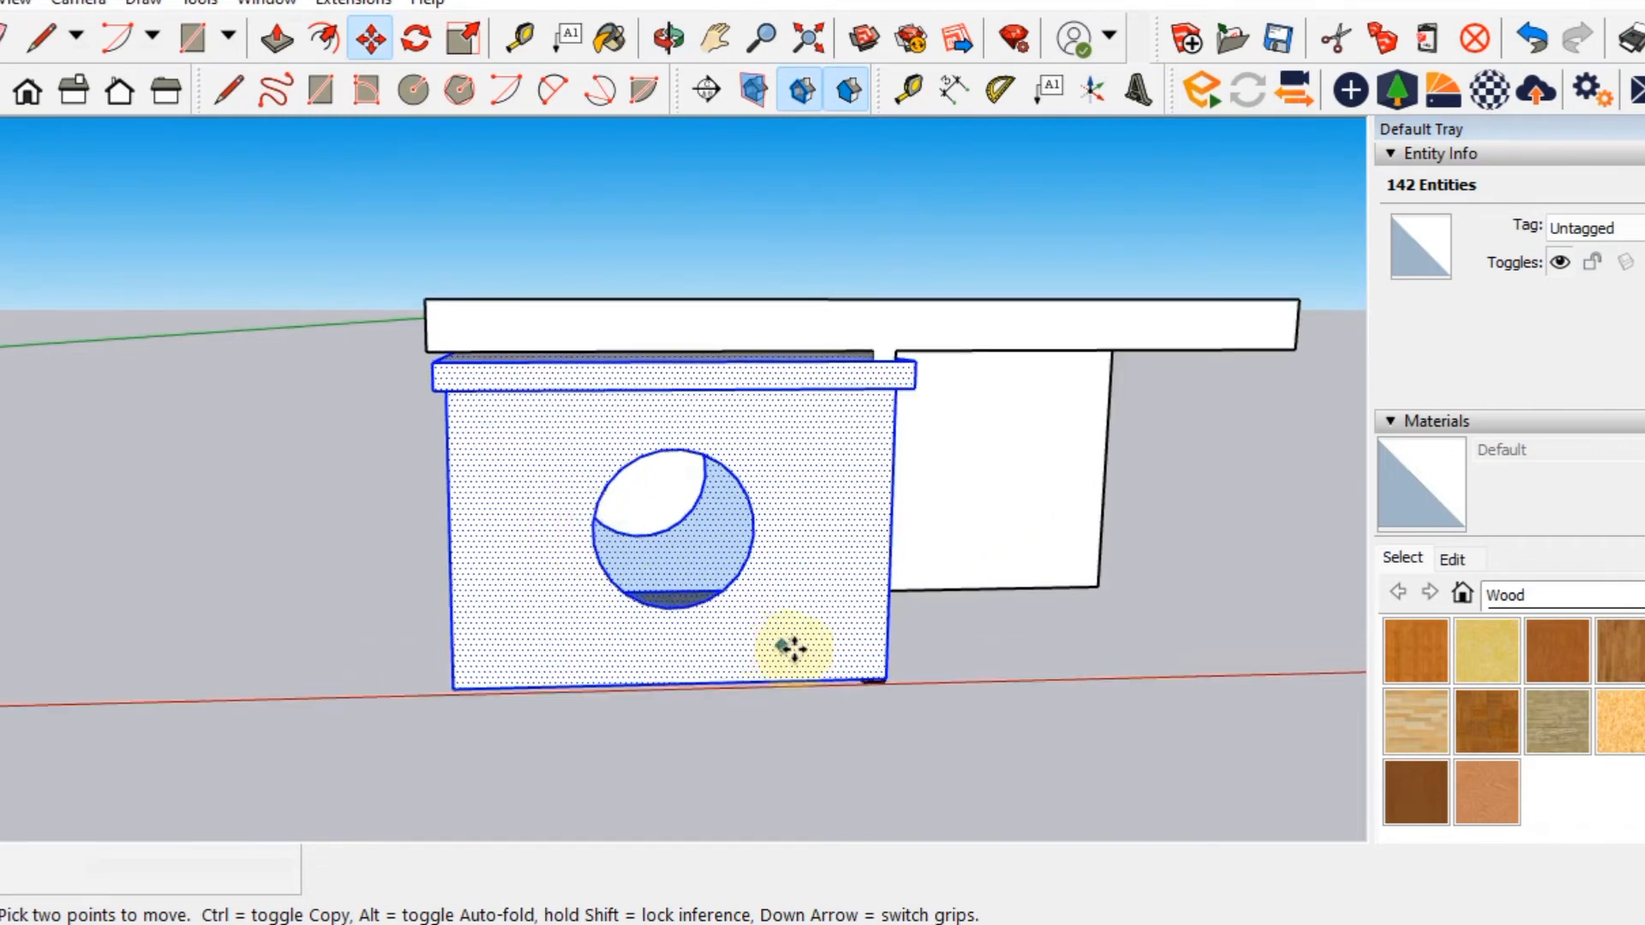
left_click(797, 652)
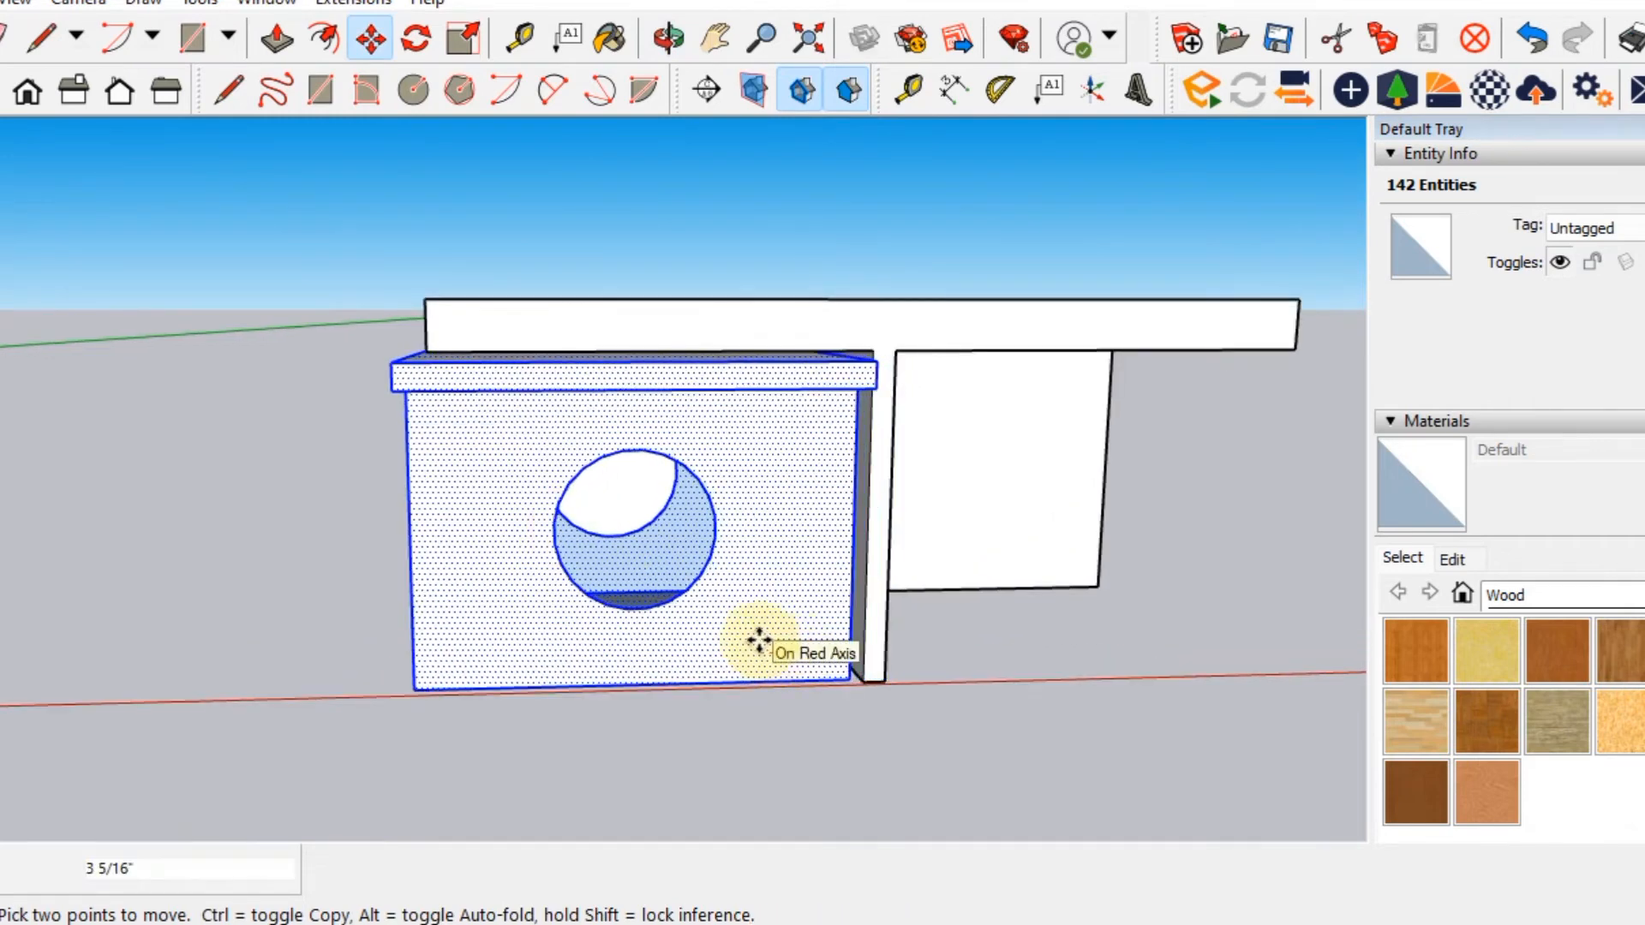
Paste a copy of the stool into the neighbouring front compartment on the other side of the dividing panel.
scroll(660, 389, "down", 4)
middle_click_drag(557, 420, 709, 522)
scroll(643, 480, "down", 4)
scroll(644, 481, "down", 2)
scroll(767, 507, "up", 4)
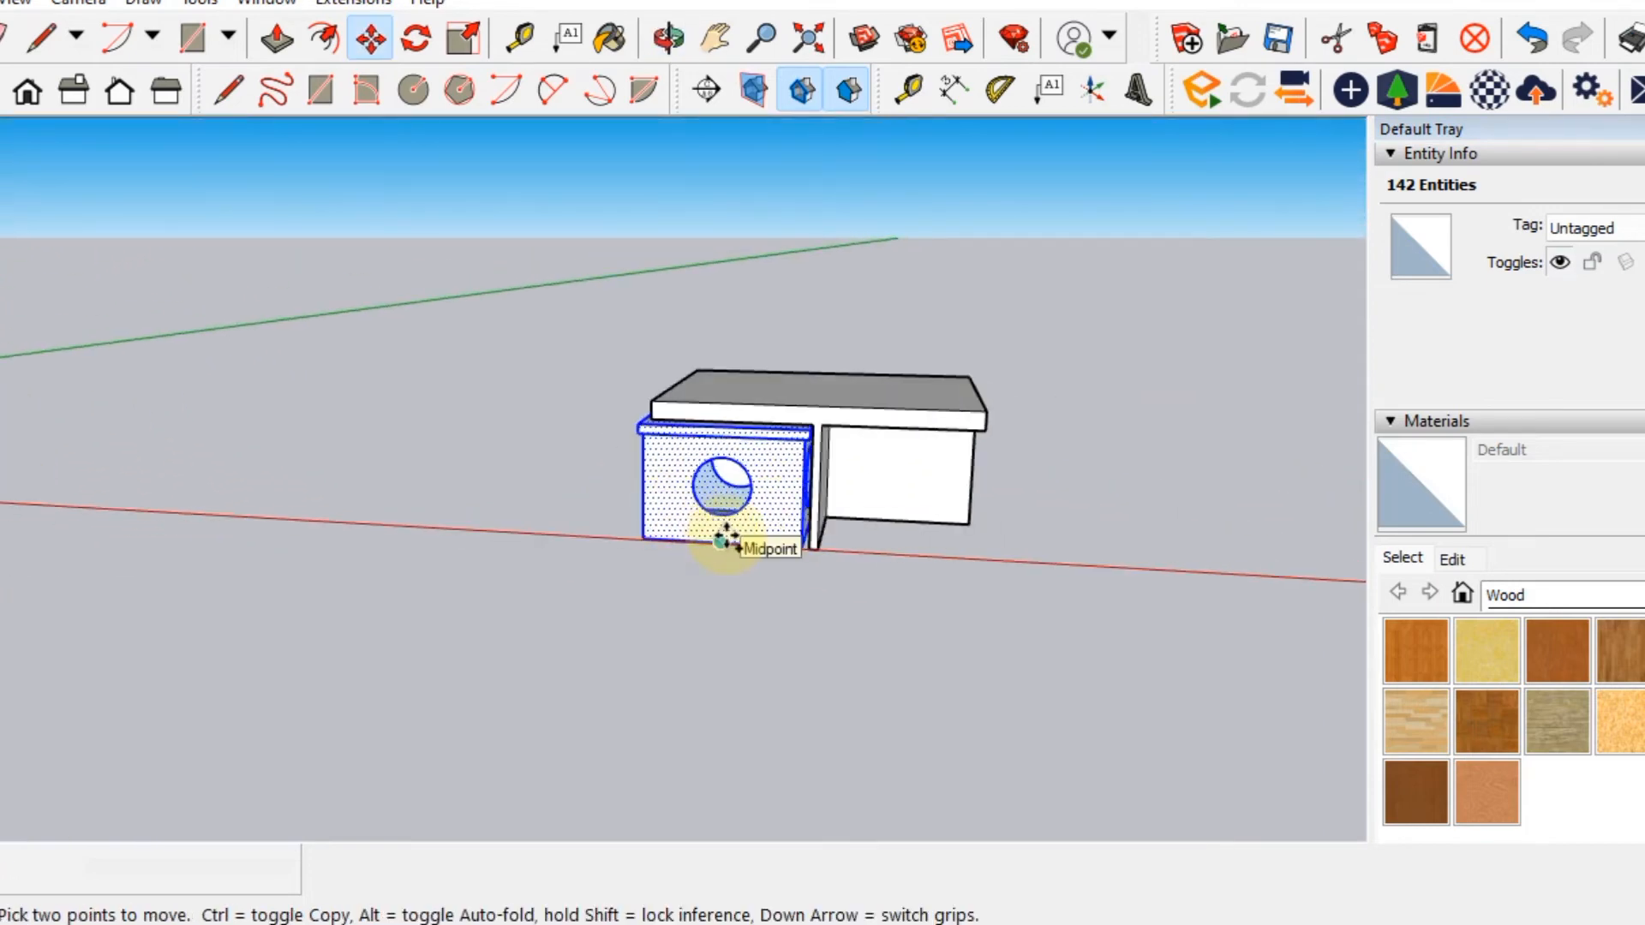
key("ctrl+v")
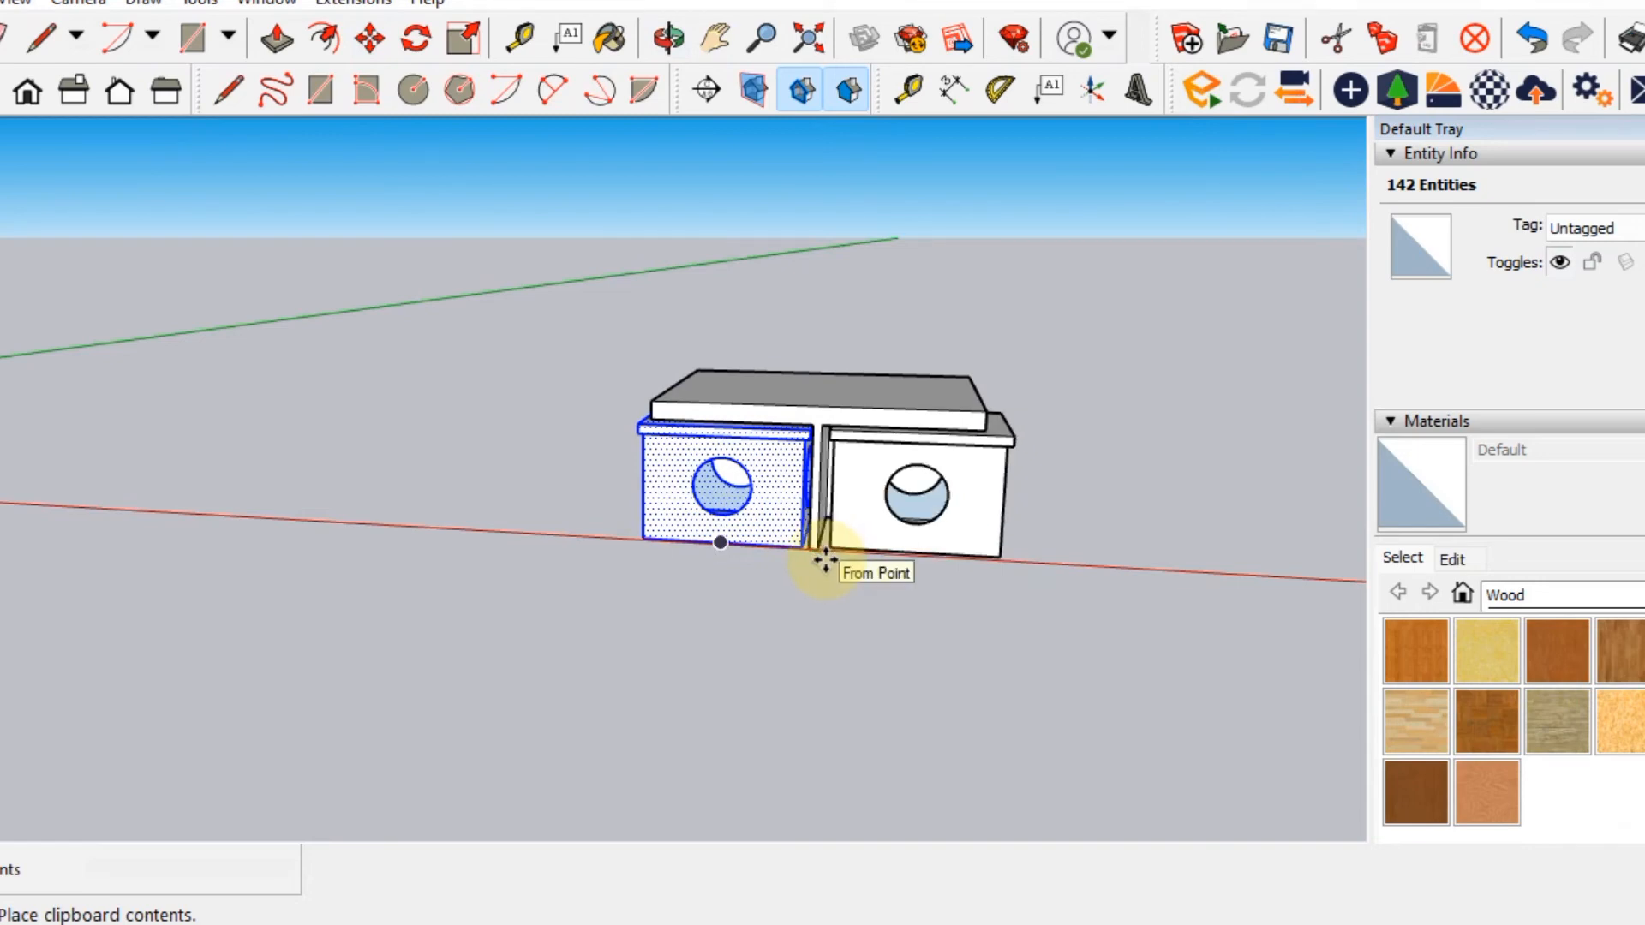
left_click(863, 506)
Nudge the pasted front stool about 2 11/16" to align it under the tabletop beside the panels.
middle_click_drag(863, 506, 548, 630)
scroll(788, 578, "up", 4)
scroll(911, 635, "down", 3)
middle_click_drag(910, 635, 681, 696)
left_click(677, 700)
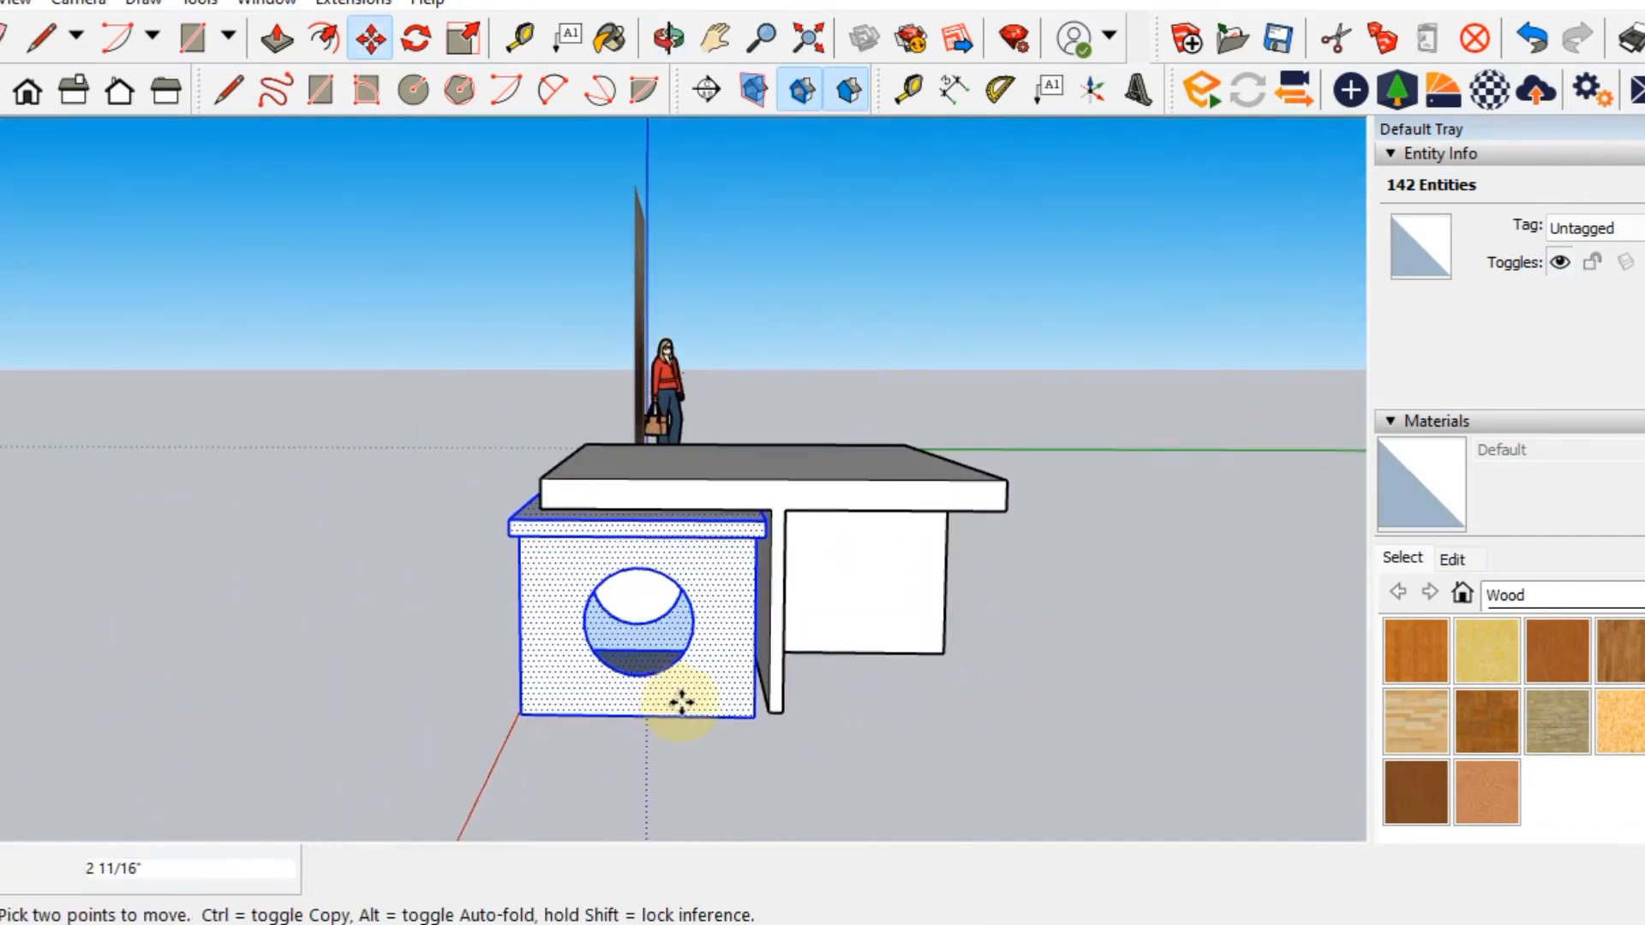
Paste another stool copy and move it into an empty compartment on the table's back side.
middle_click_drag(442, 655, 569, 666)
scroll(697, 668, "down", 3)
key("ctrl+v")
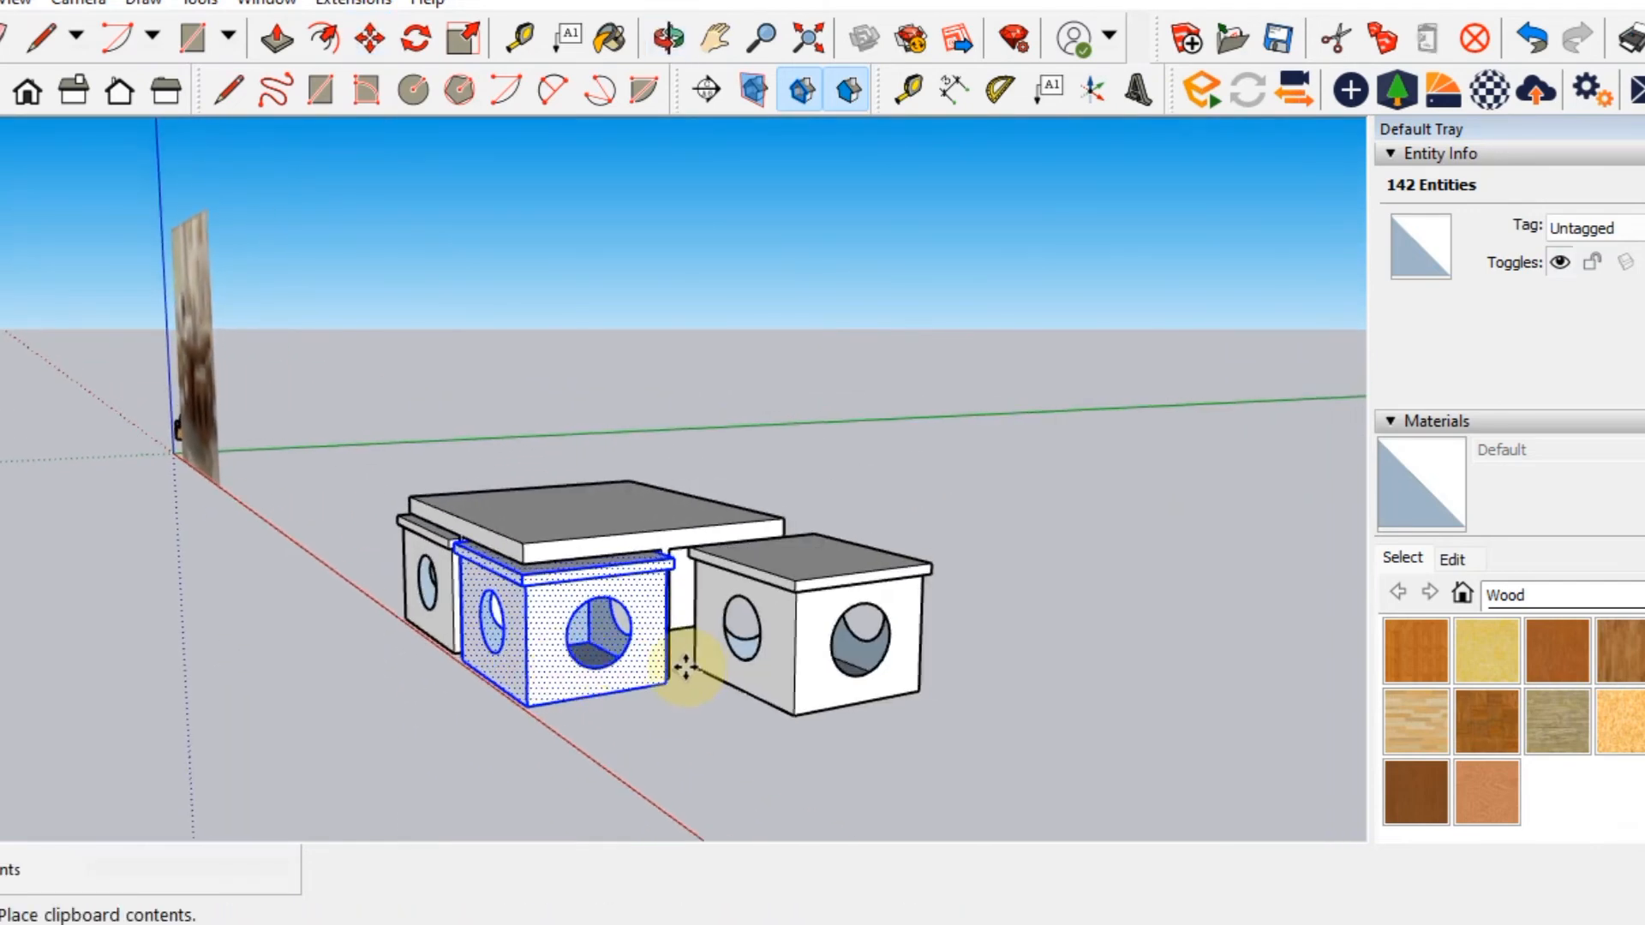
left_click(691, 673)
middle_click_drag(691, 672, 678, 704)
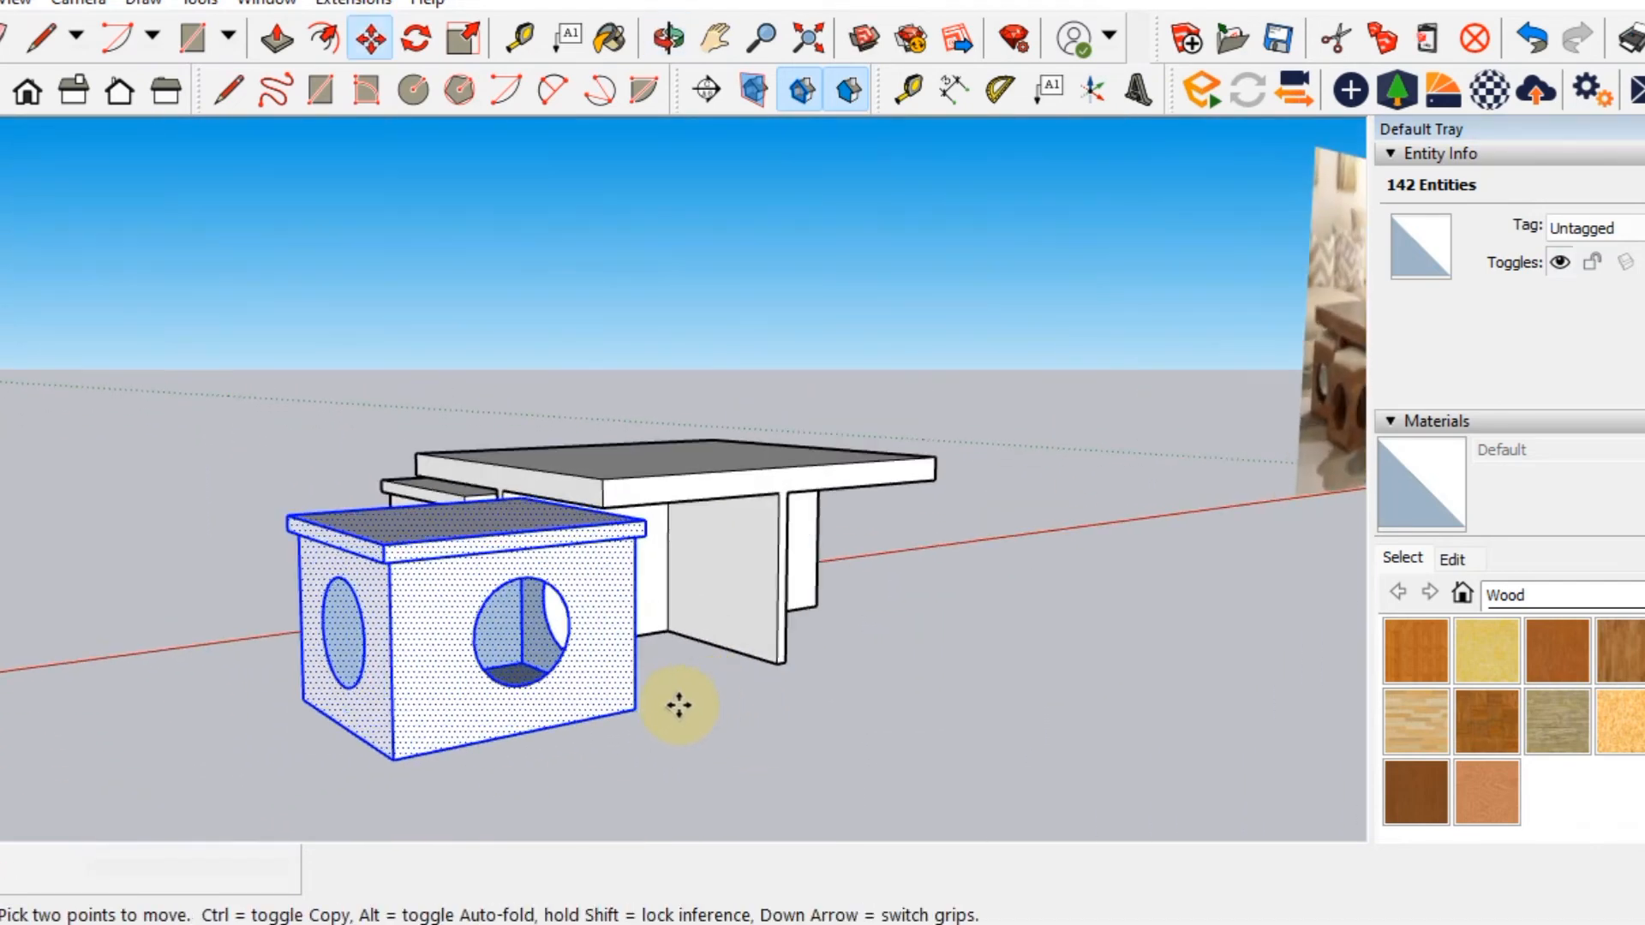
left_click_drag(625, 708, 775, 661)
Paste one more stool into the last empty compartment and slide it along the red axis to leave a gap beside the panel.
middle_click_drag(811, 665, 521, 671)
key("ctrl+v")
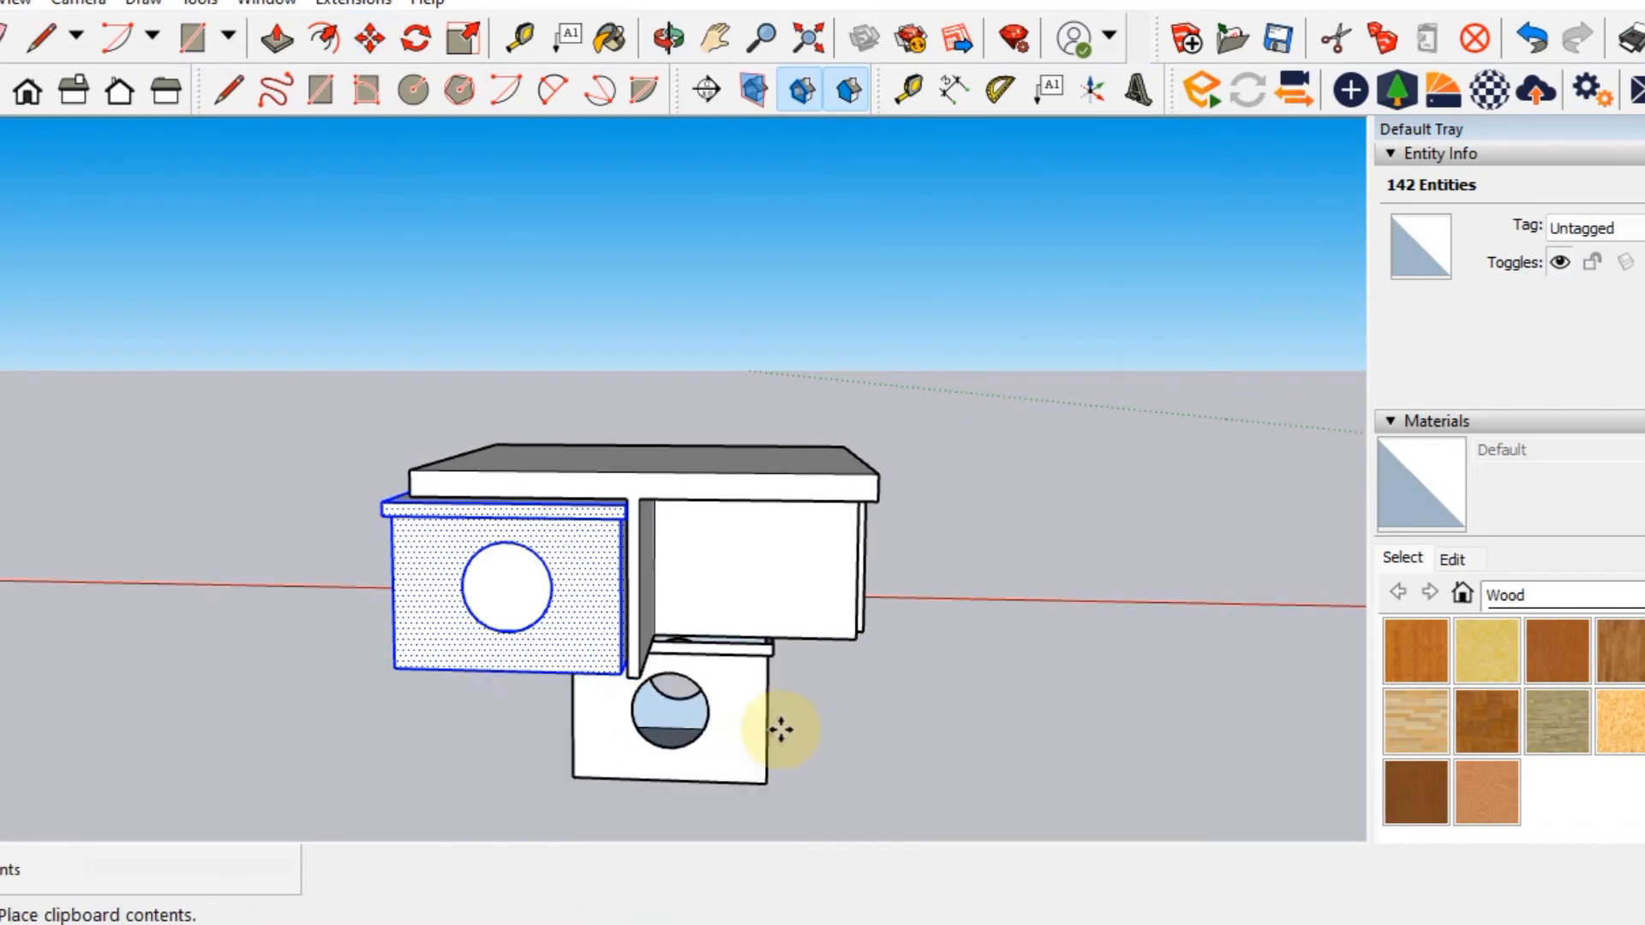
left_click(917, 652)
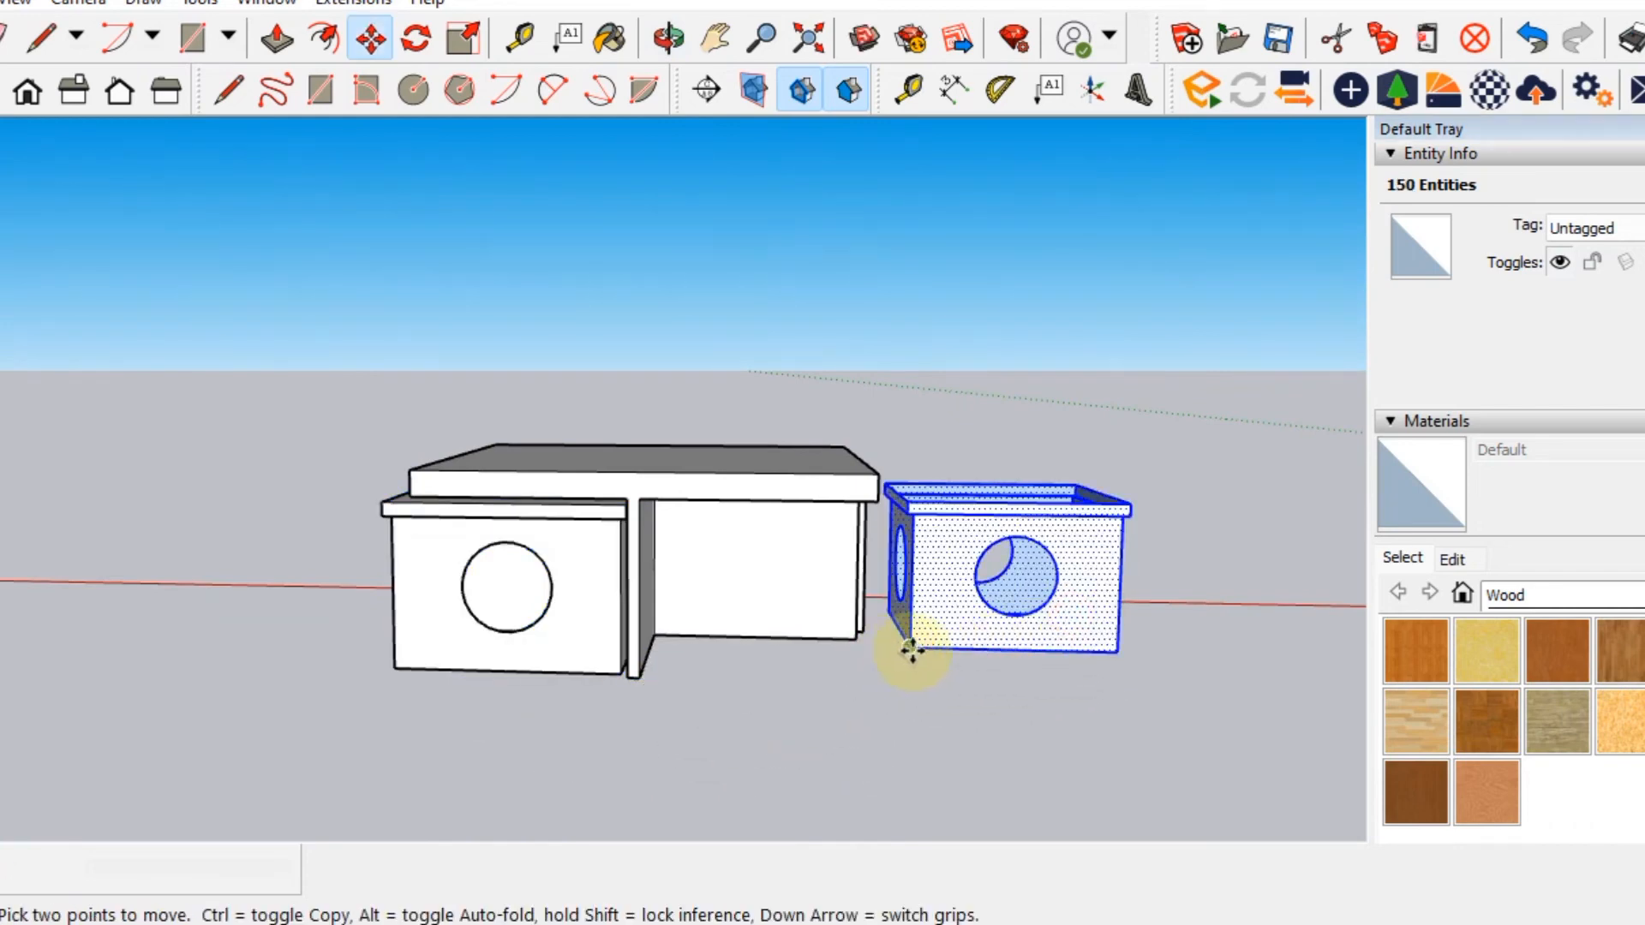
left_click_drag(913, 651, 639, 677)
left_click(756, 679)
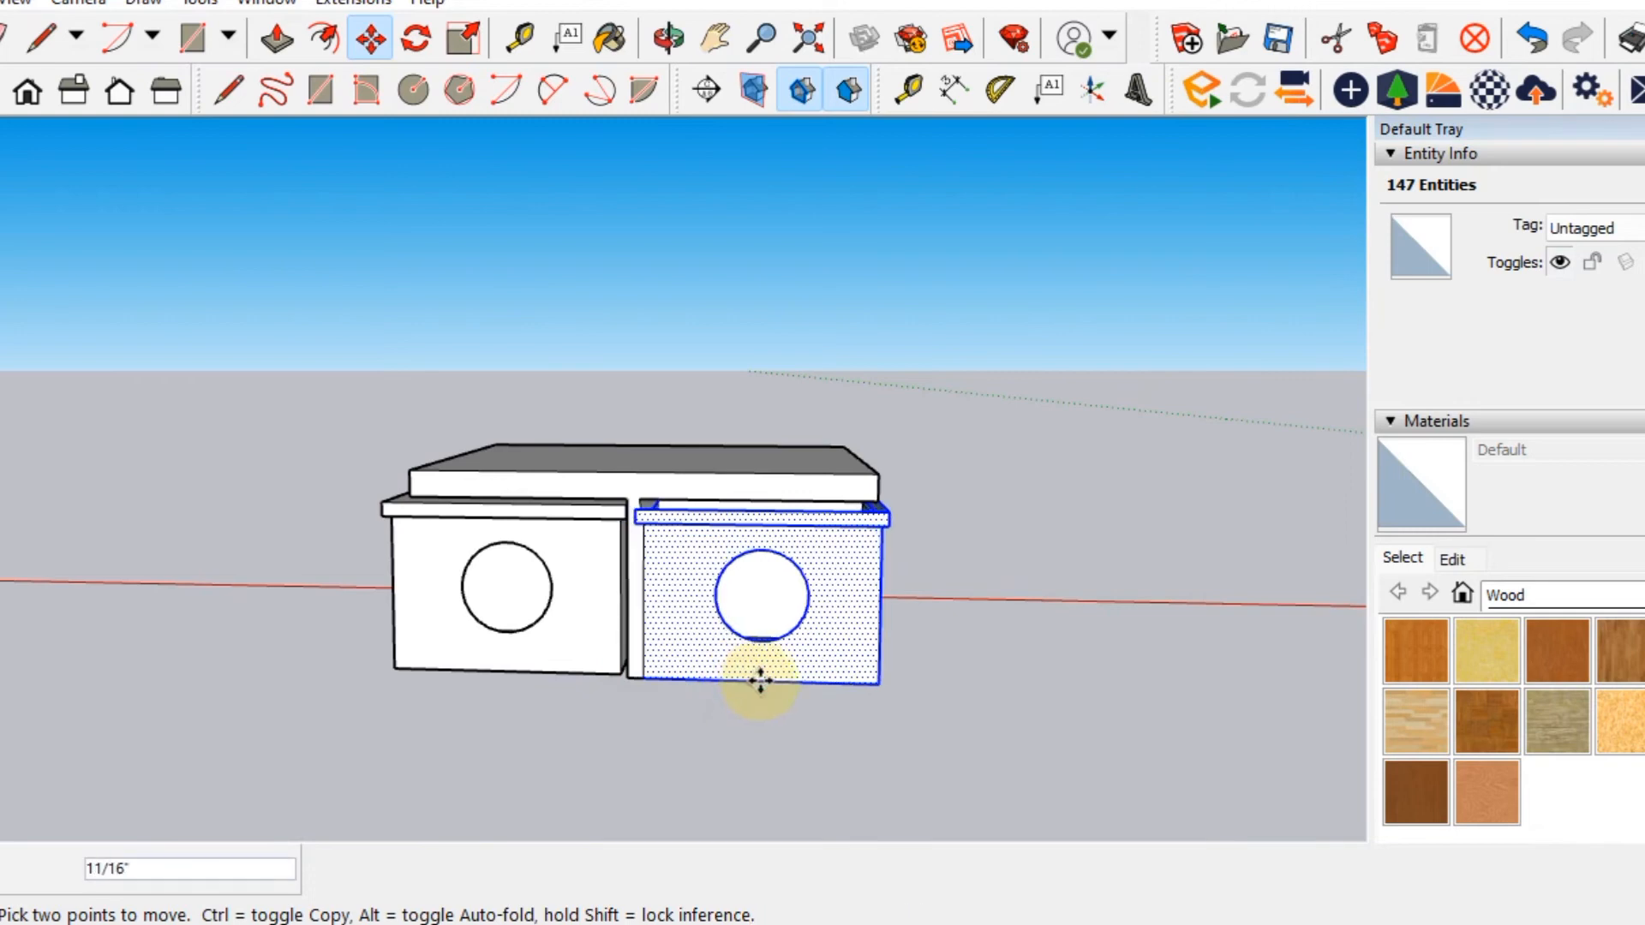
left_click_drag(760, 681, 770, 681)
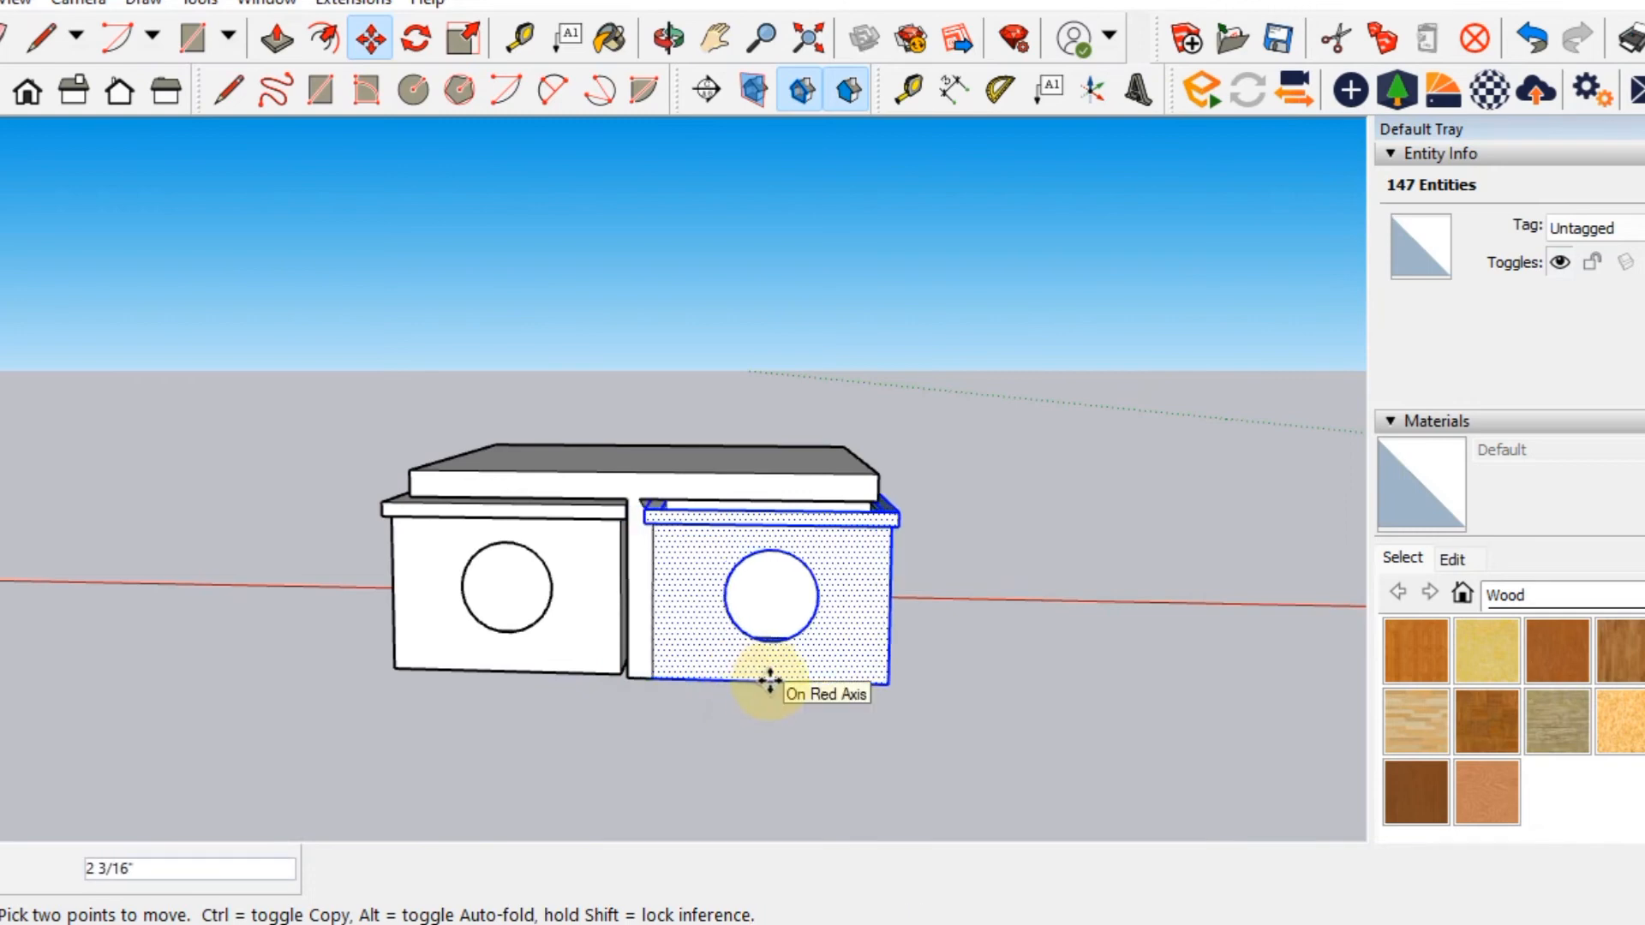
left_click(762, 679)
Move the complete table and stool set about 19' 7 3/16" along the red axis toward the reference photo.
middle_click_drag(460, 624, 856, 540)
scroll(722, 604, "down", 2)
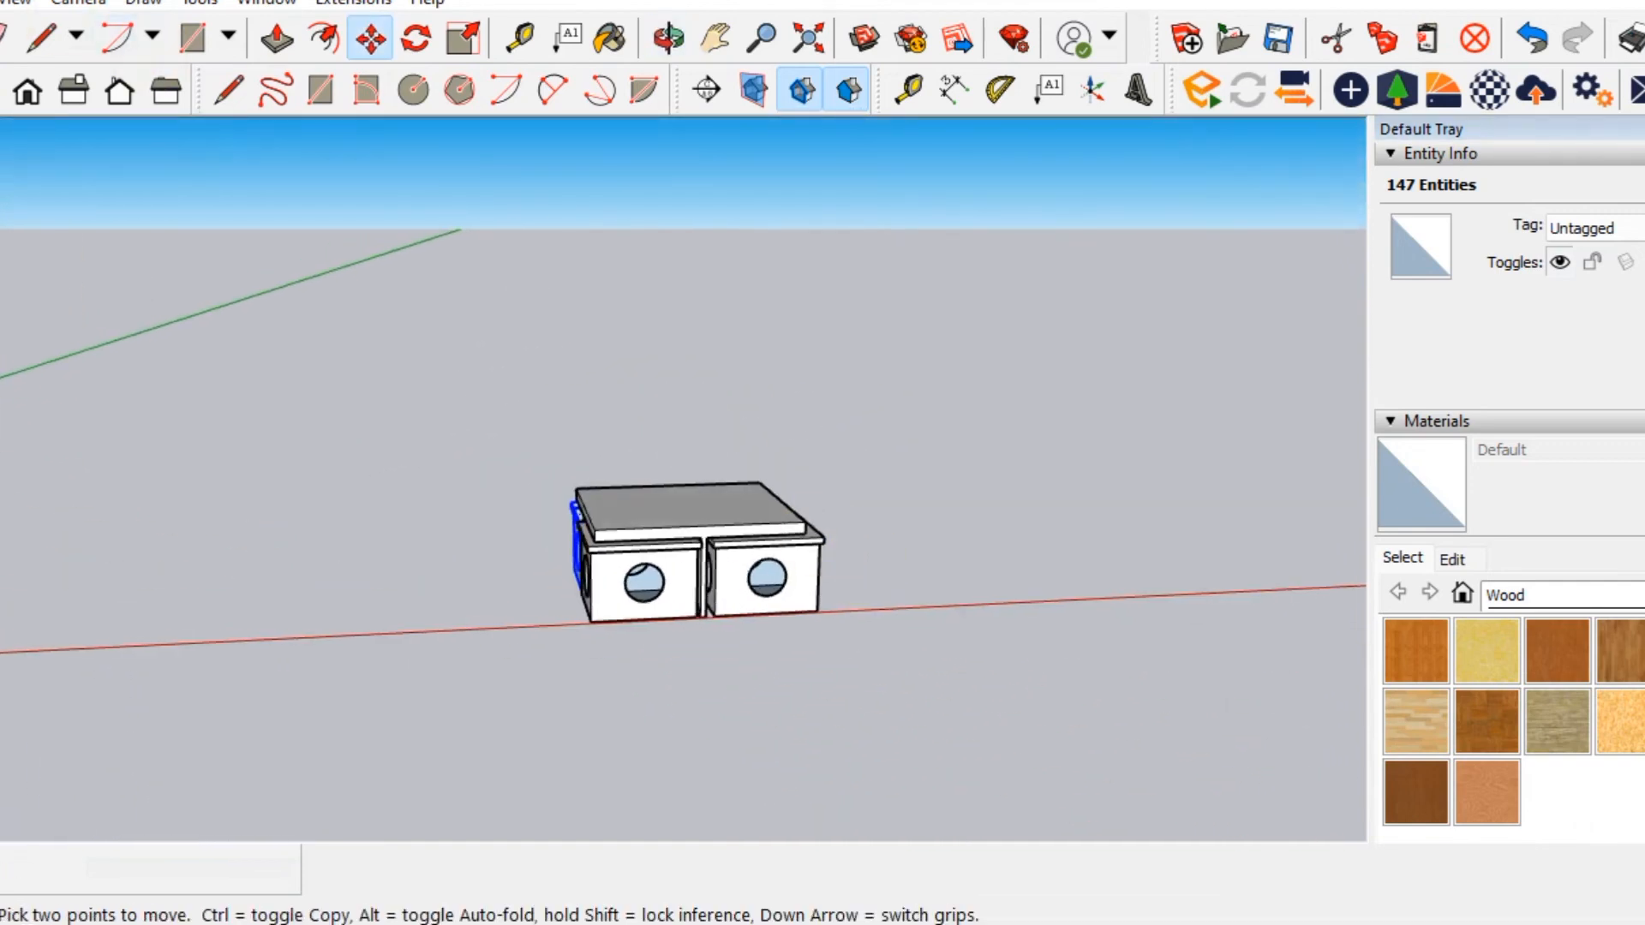
middle_click_drag(754, 538, 1069, 452)
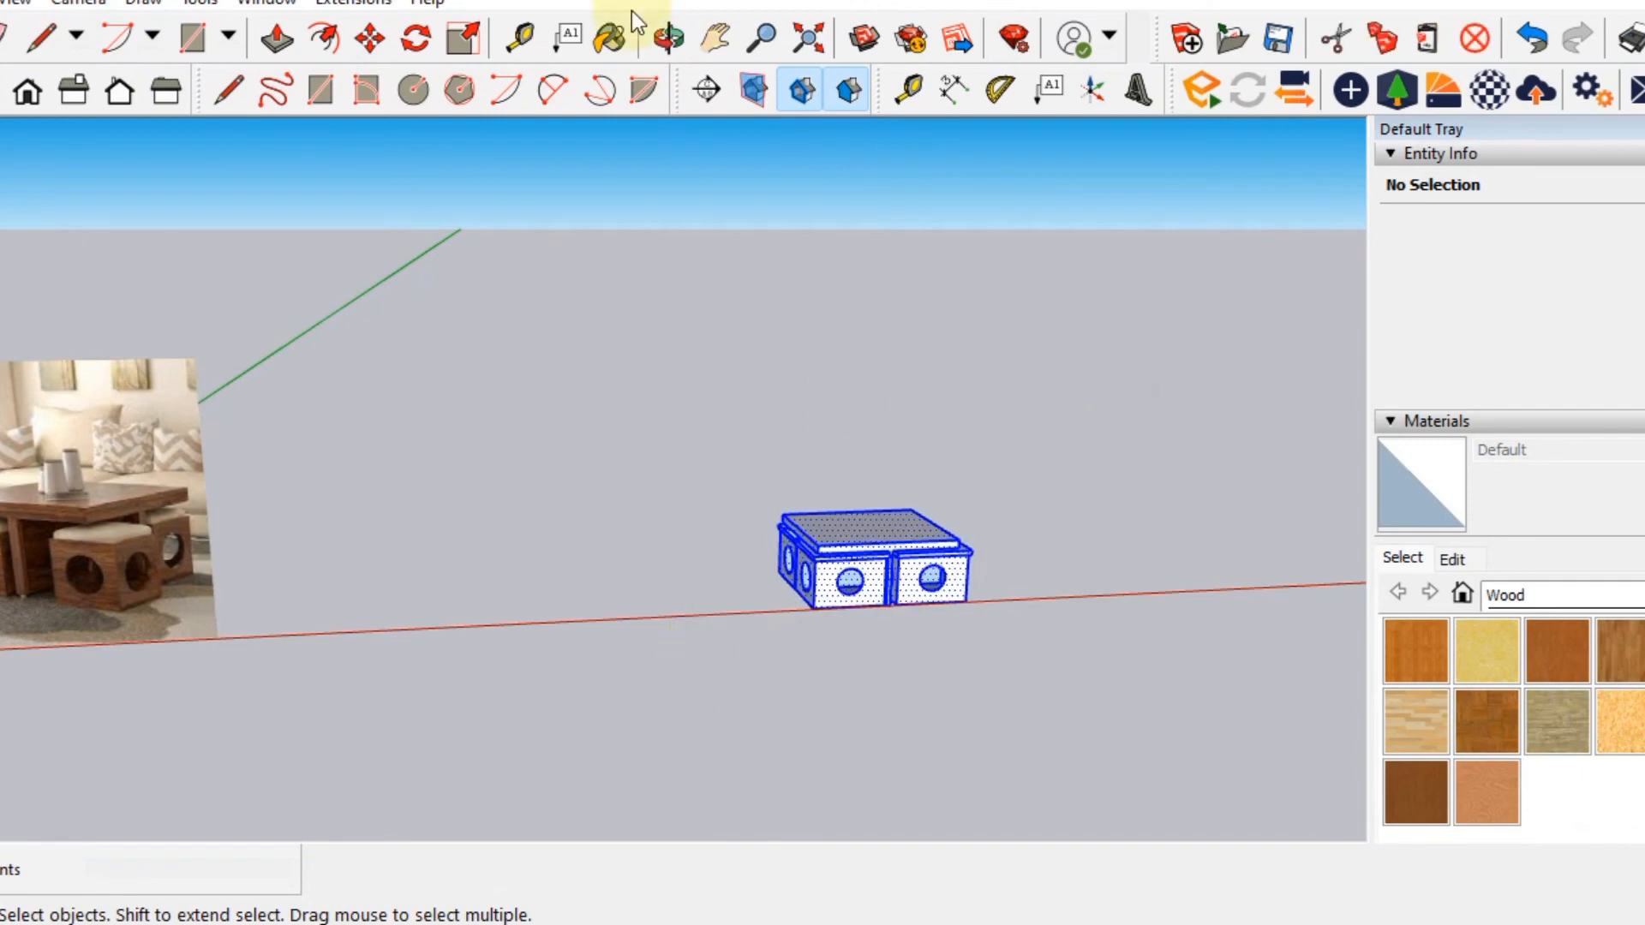
left_click(370, 43)
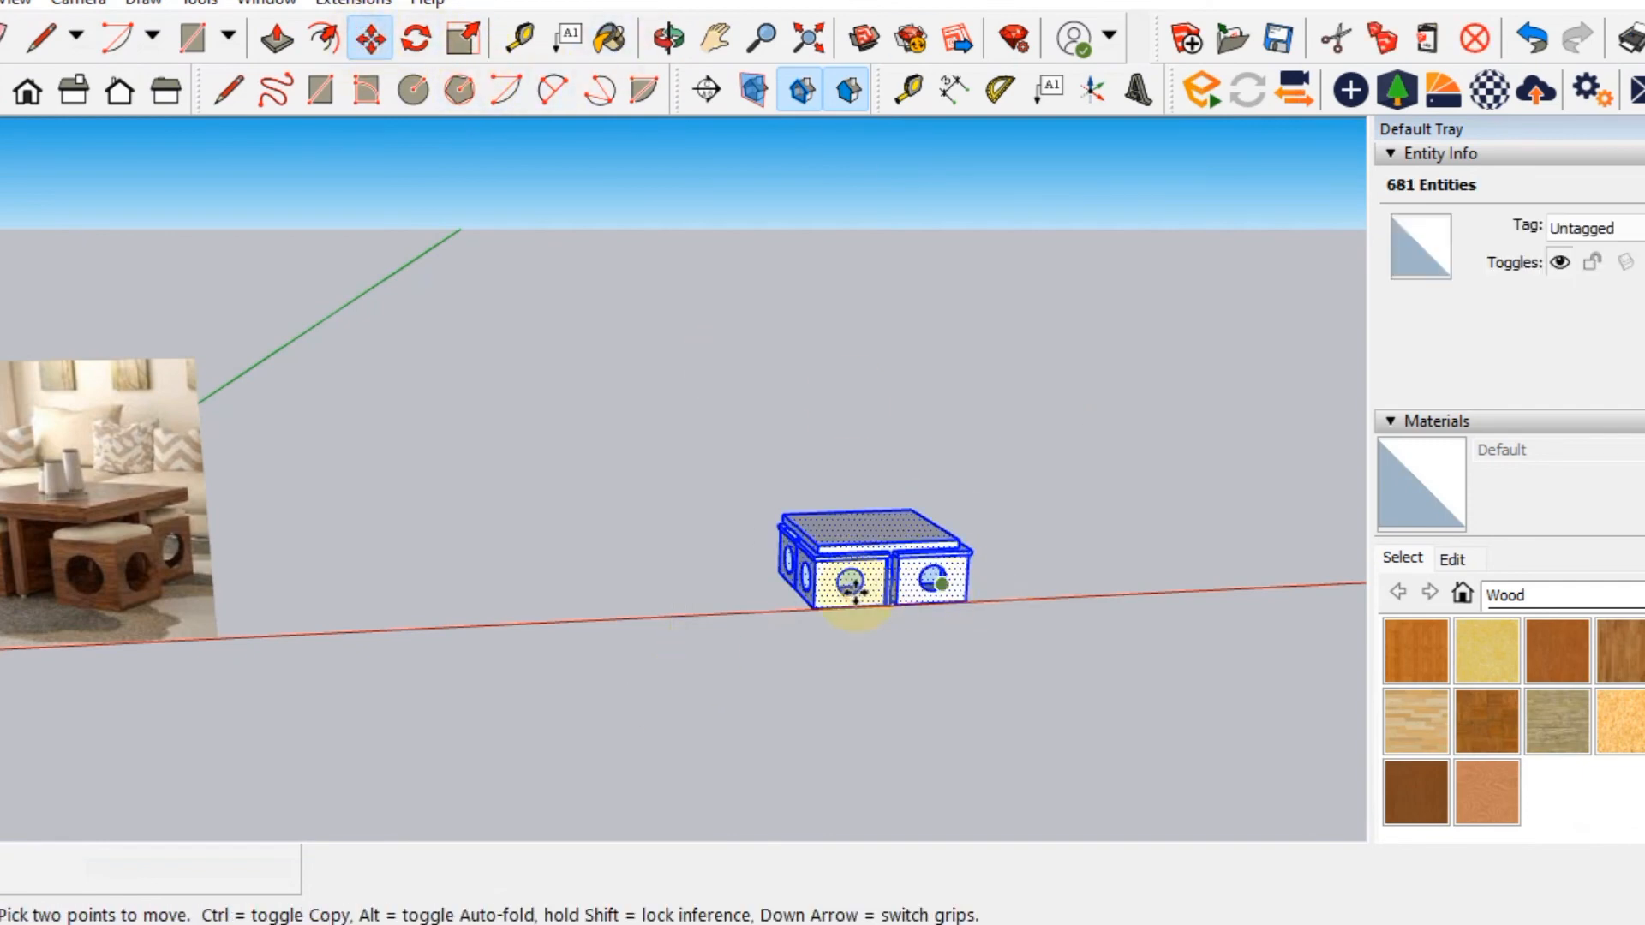
left_click(803, 613)
left_click(341, 628)
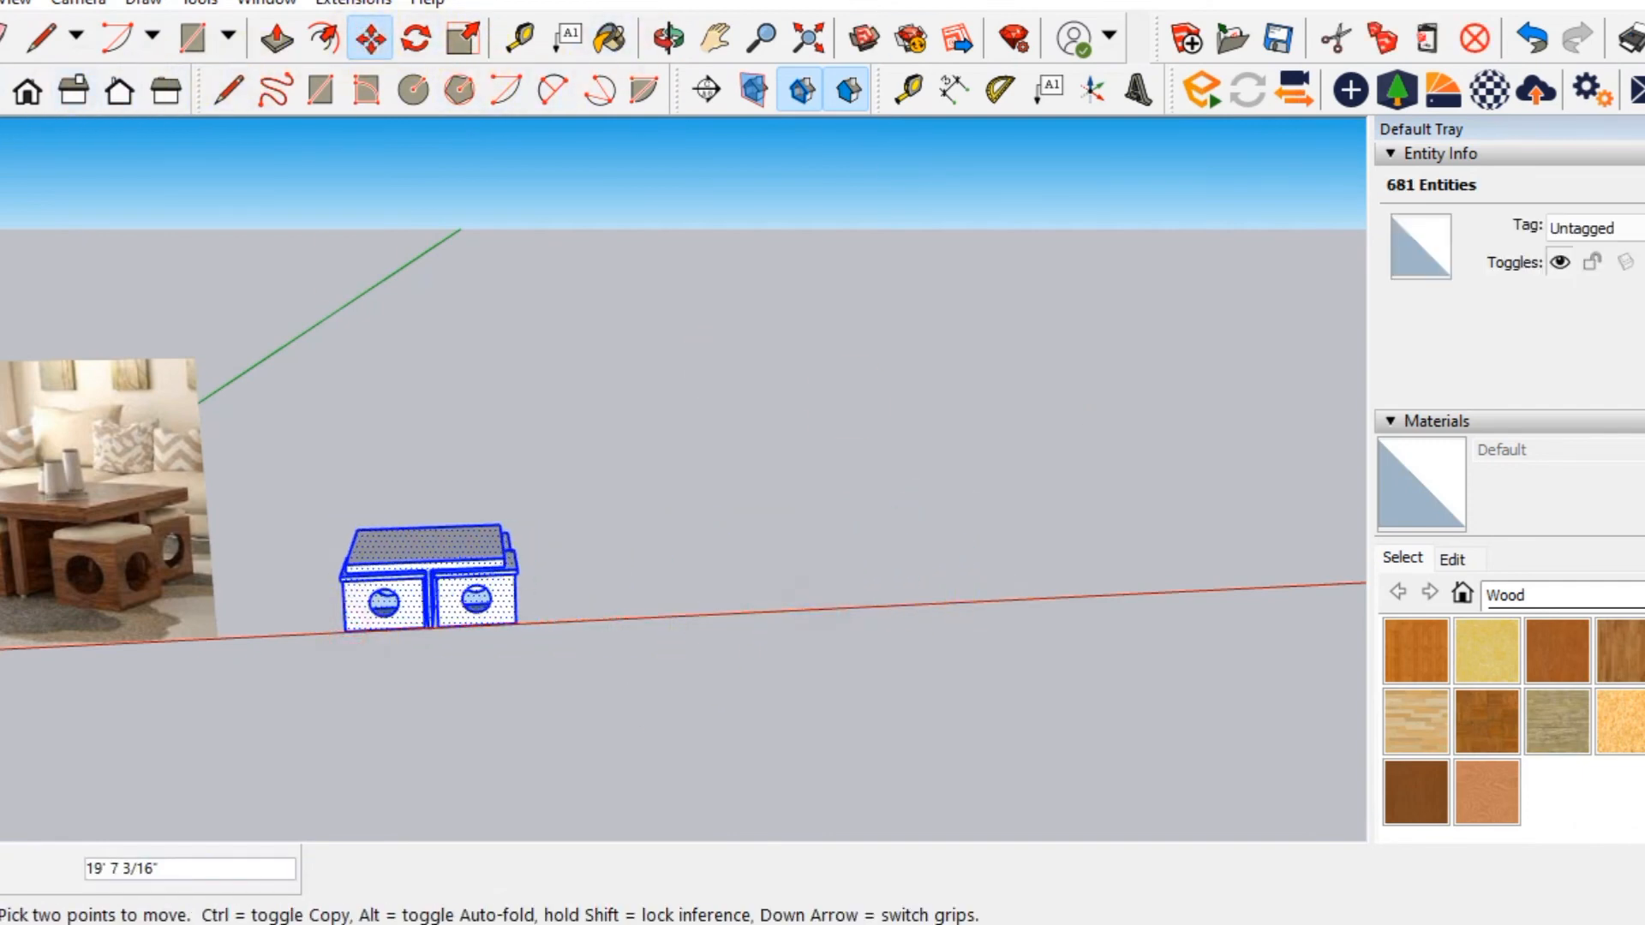
key("space")
left_click(639, 458)
Select the complete table and stool set and paint its outer faces with Wood Veneer 01.
scroll(404, 599, "up", 2)
middle_click_drag(403, 599, 760, 593, "shift")
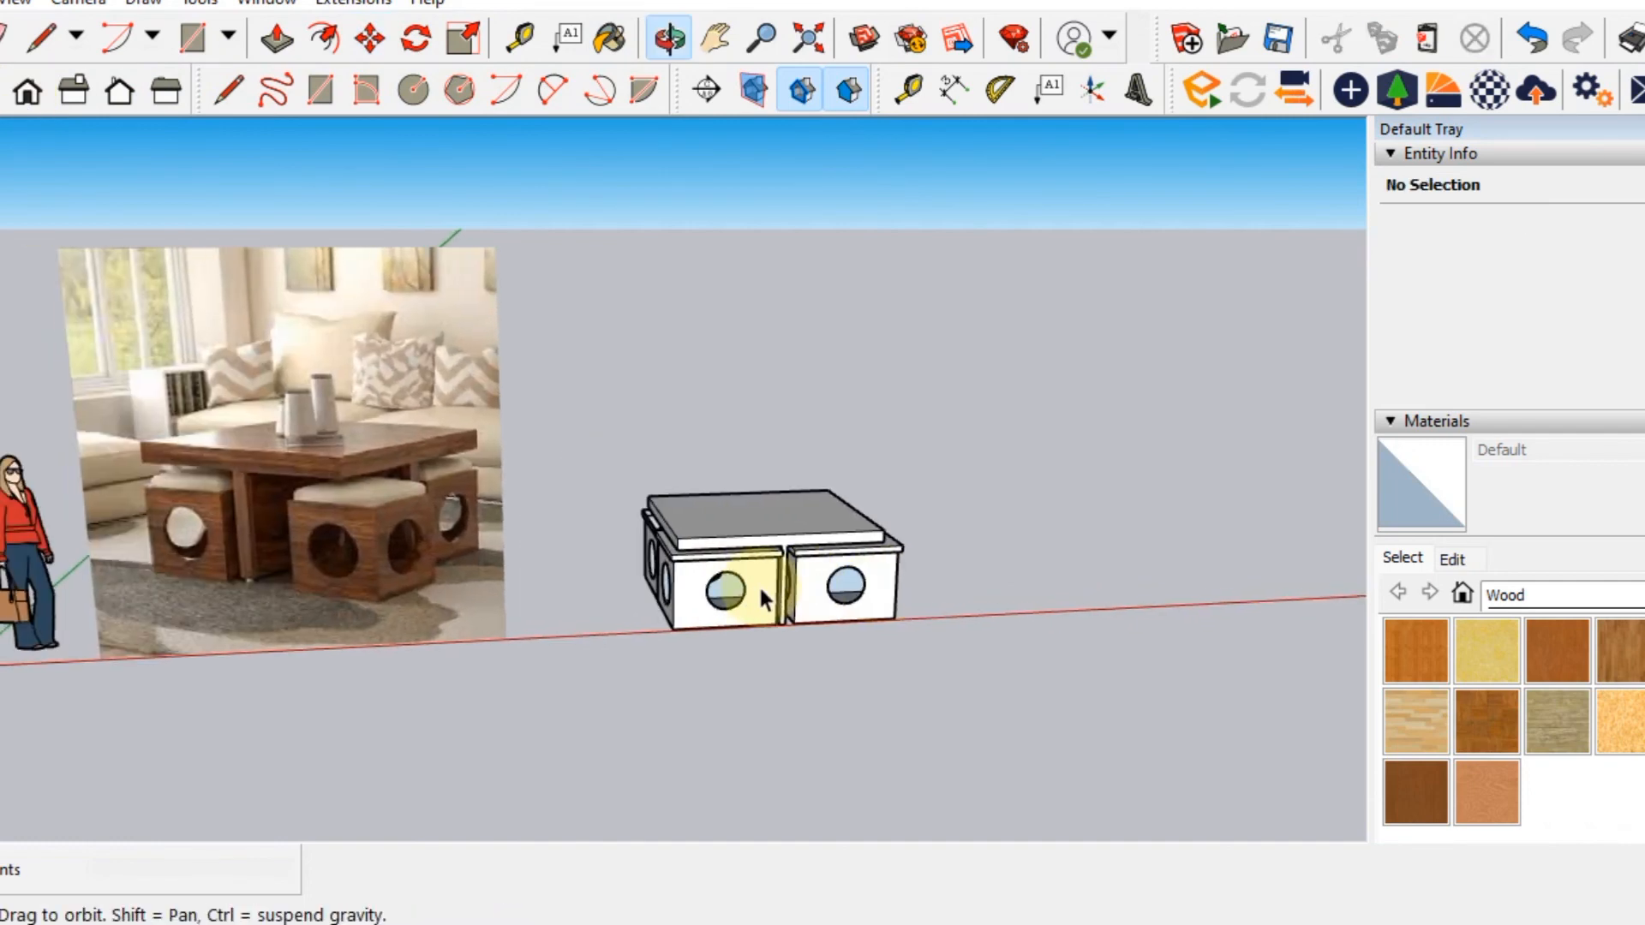
left_click(1405, 808)
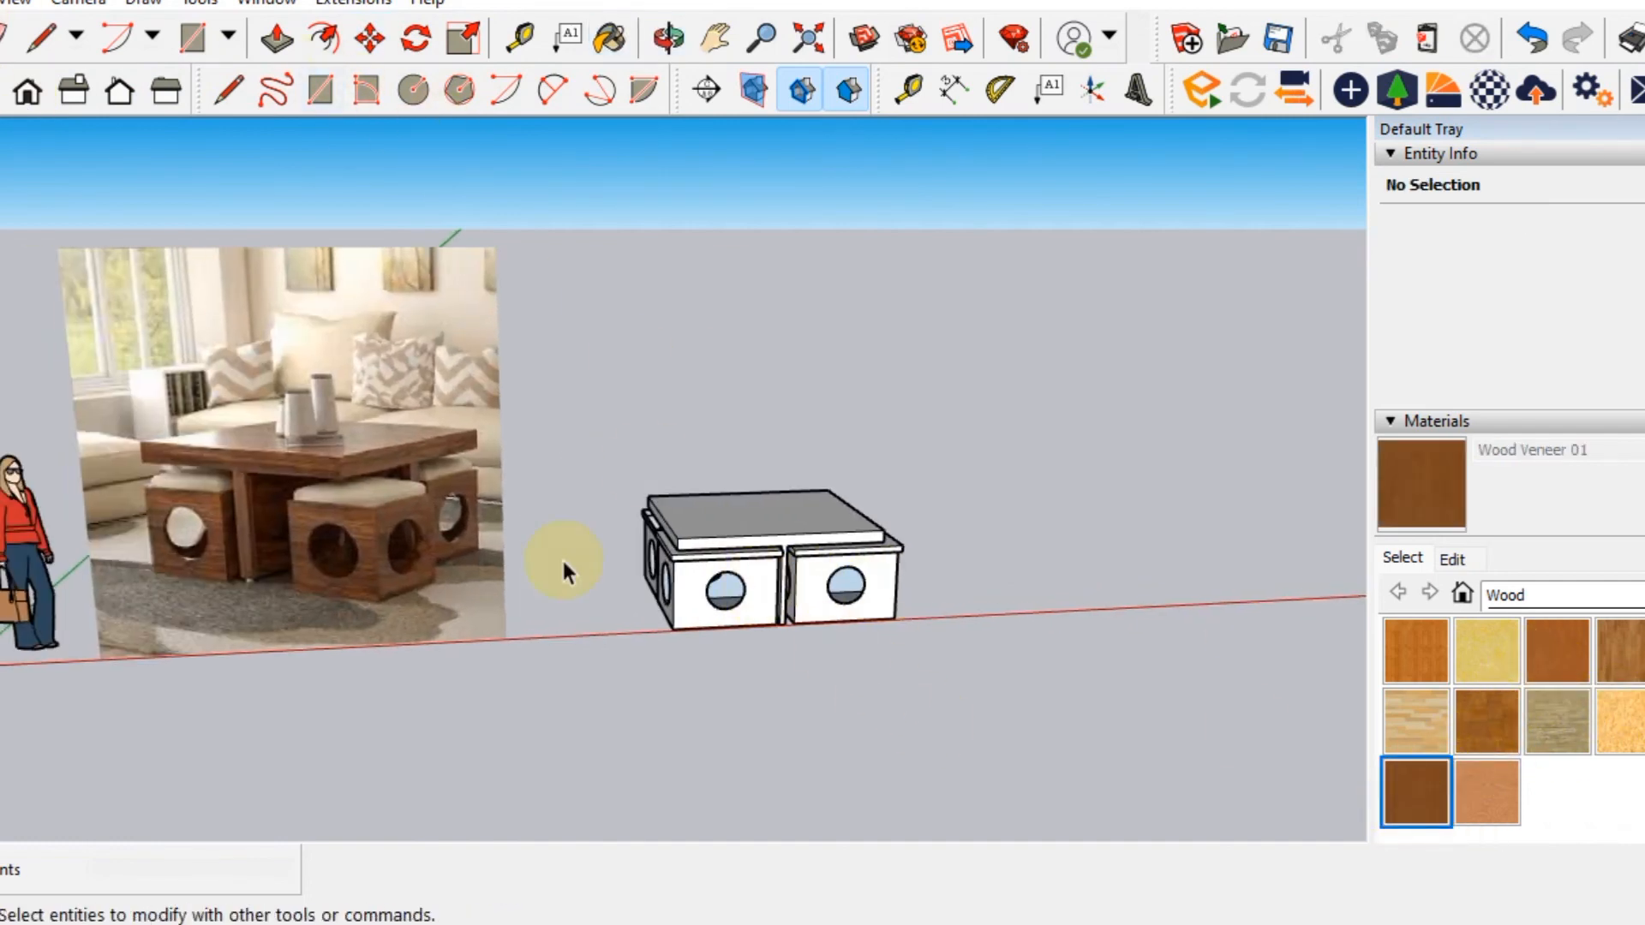
left_click_drag(1023, 655, 1023, 656)
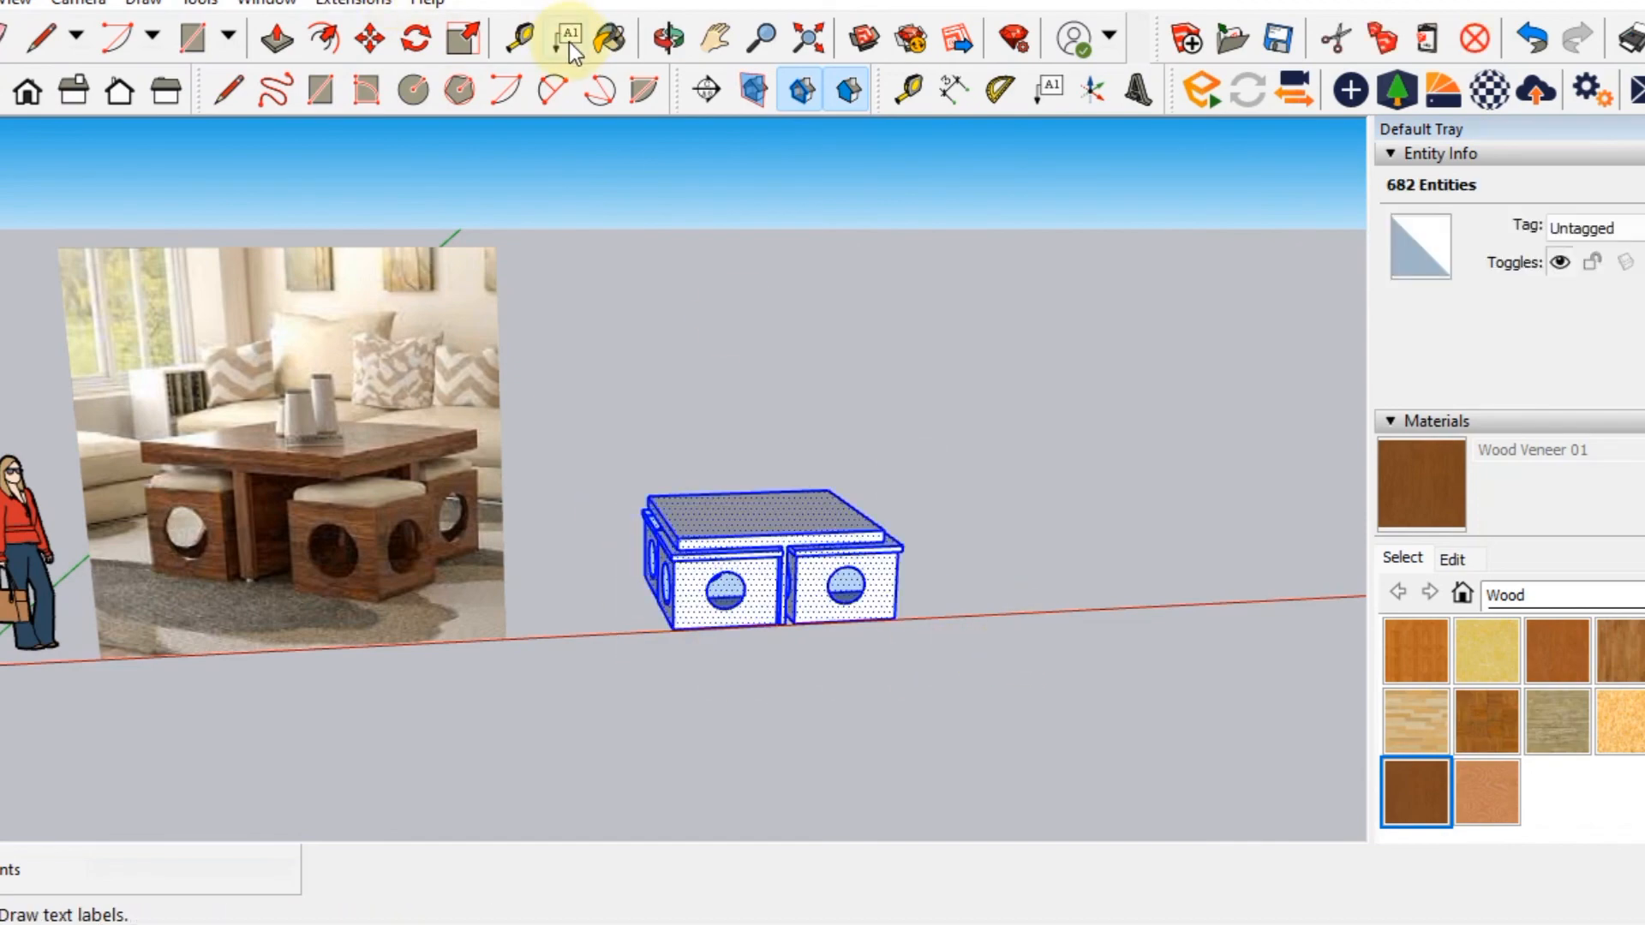
left_click(614, 41)
left_click(810, 517, "shift")
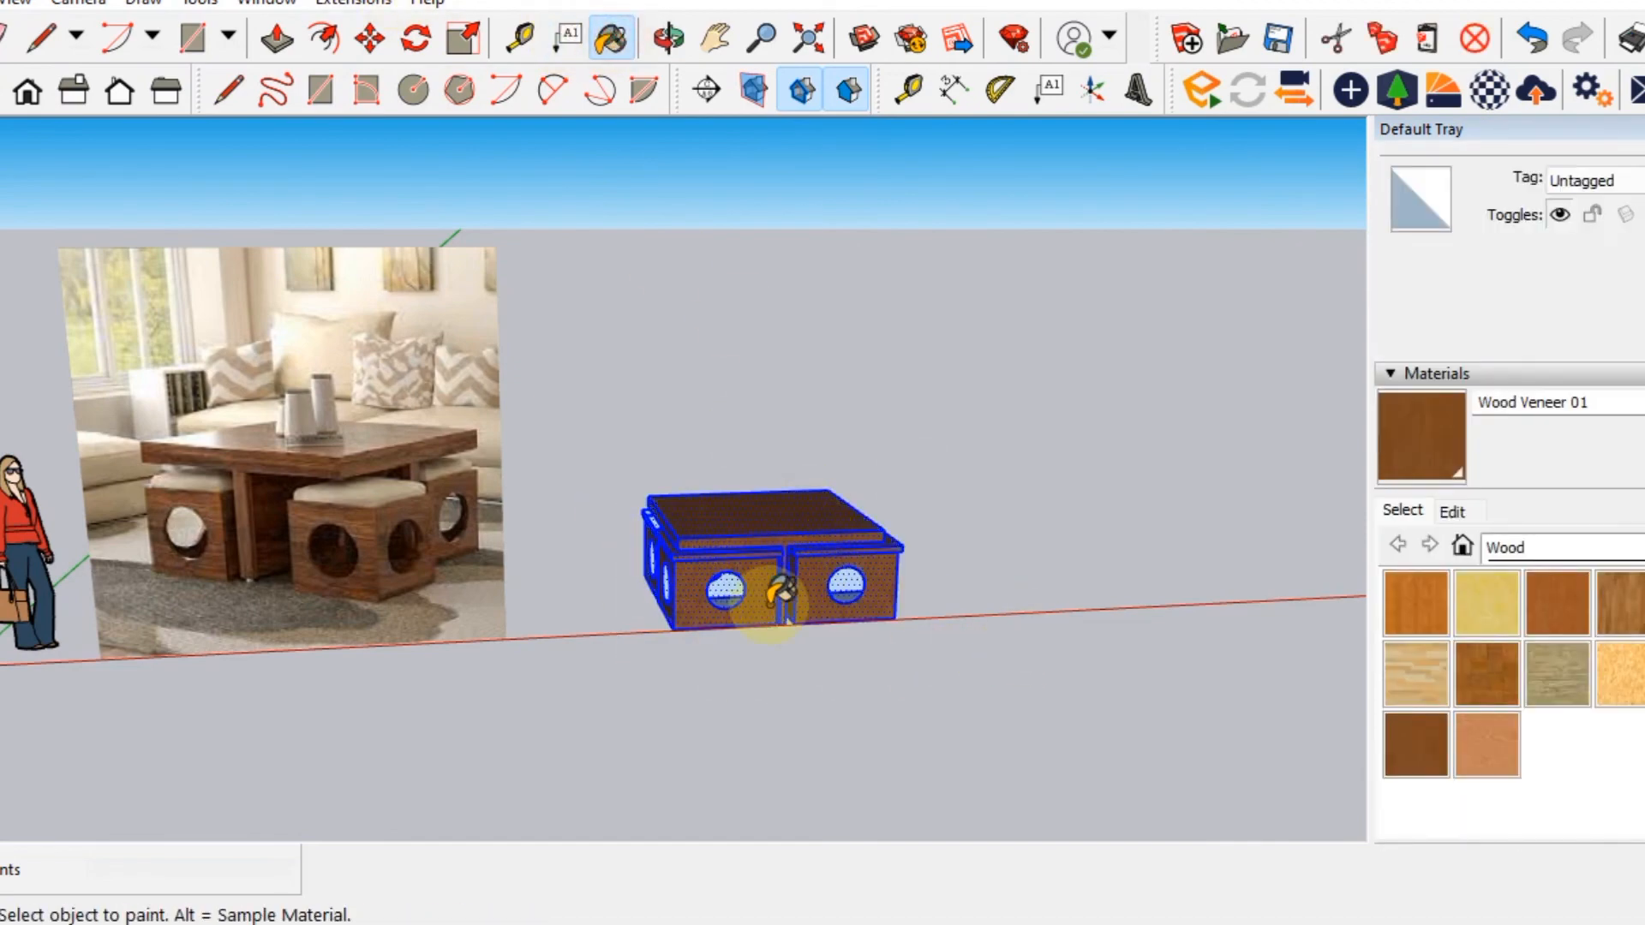
Apply Wood Veneer 01 to the stools' interior faces visible through the round openings and clear the selection.
scroll(766, 595, "up", 6)
mouse_move(770, 580)
middle_mouse_down()
mouse_move(424, 527)
mouse_move(439, 547)
middle_mouse_up()
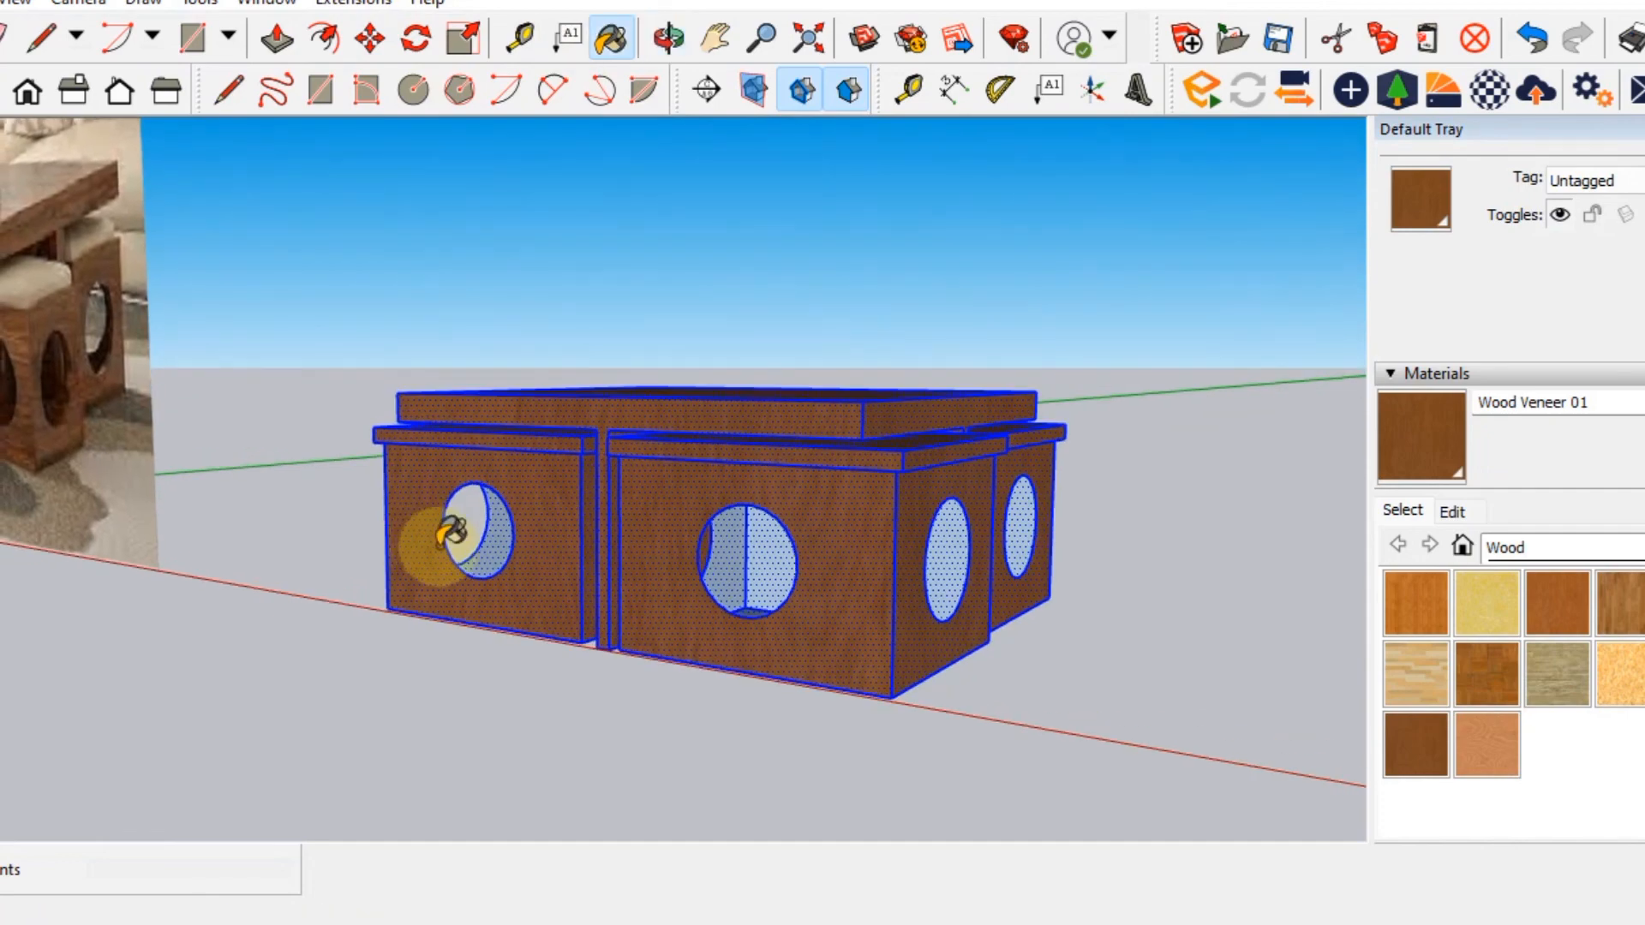
scroll(672, 524, "down", 1)
mouse_move(565, 542)
middle_mouse_down()
mouse_move(697, 522)
mouse_move(783, 543)
mouse_move(481, 543)
mouse_move(719, 488)
mouse_move(781, 524)
mouse_move(24, 159)
middle_mouse_up()
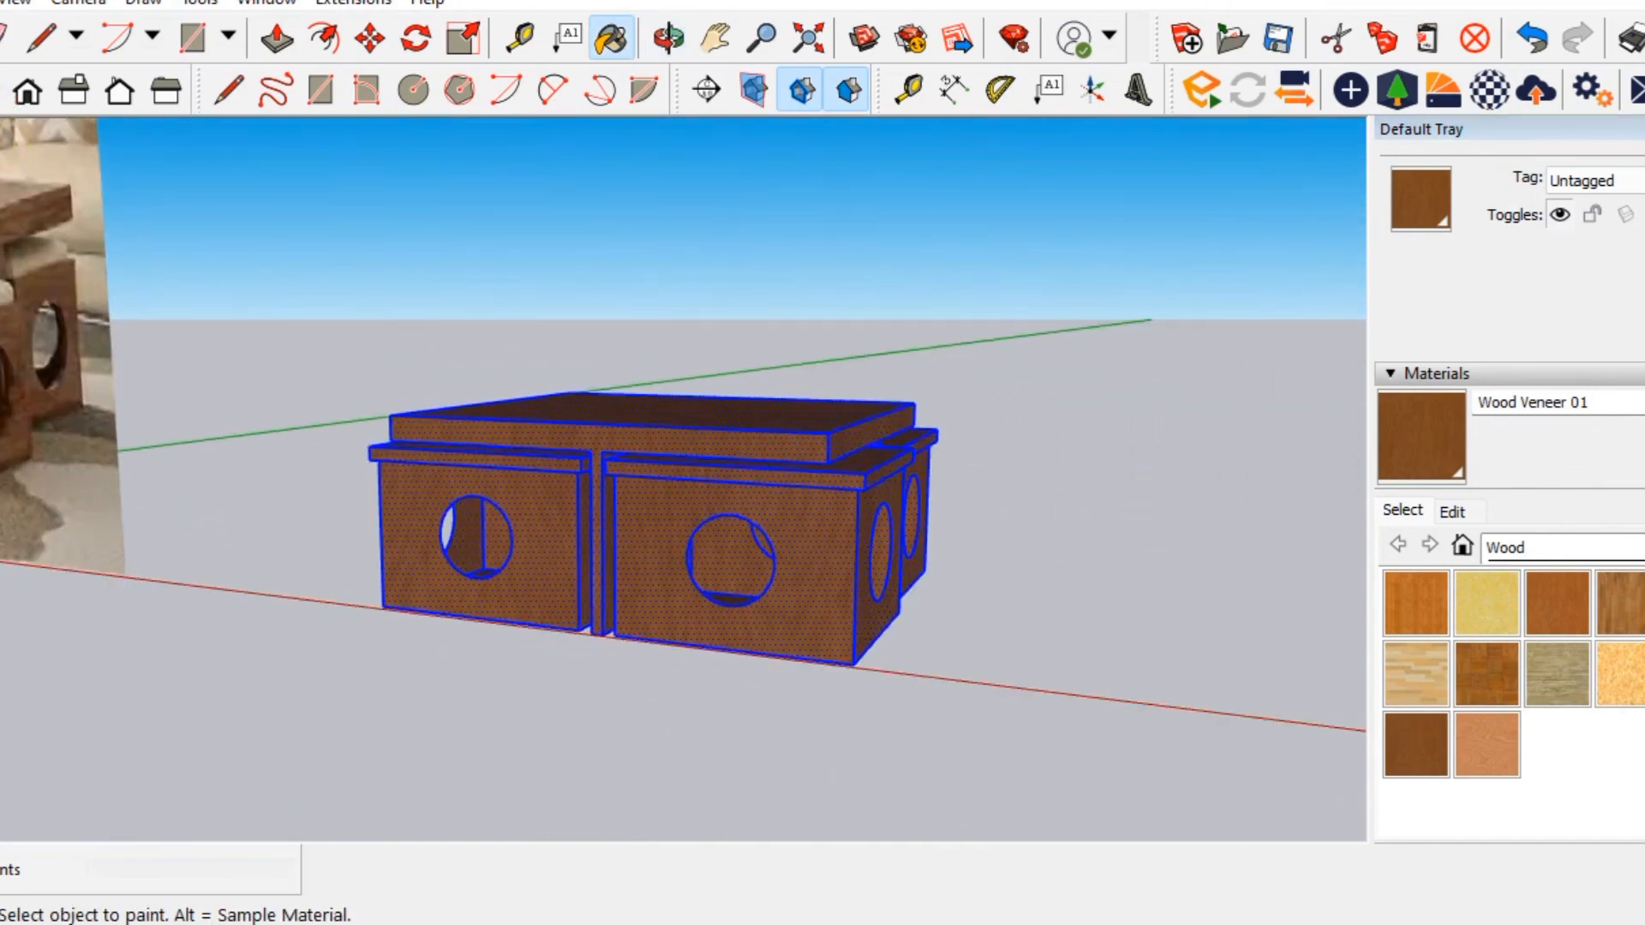
left_click(330, 353)
middle_click_drag(422, 466, 728, 554)
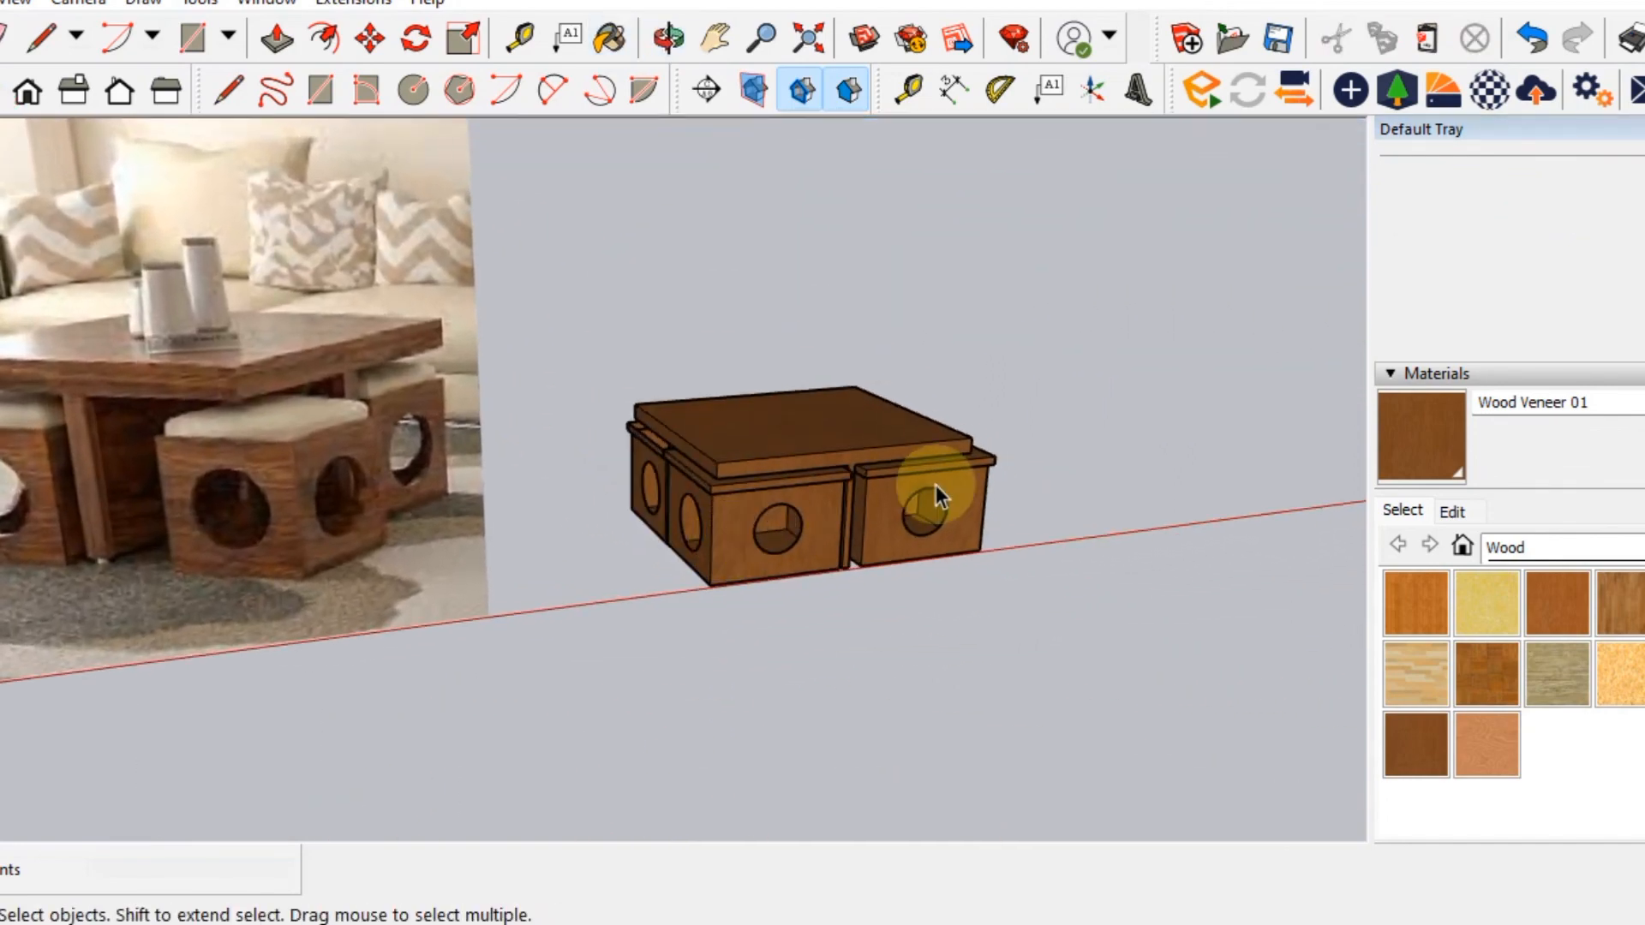
middle_click_drag(935, 485, 814, 456)
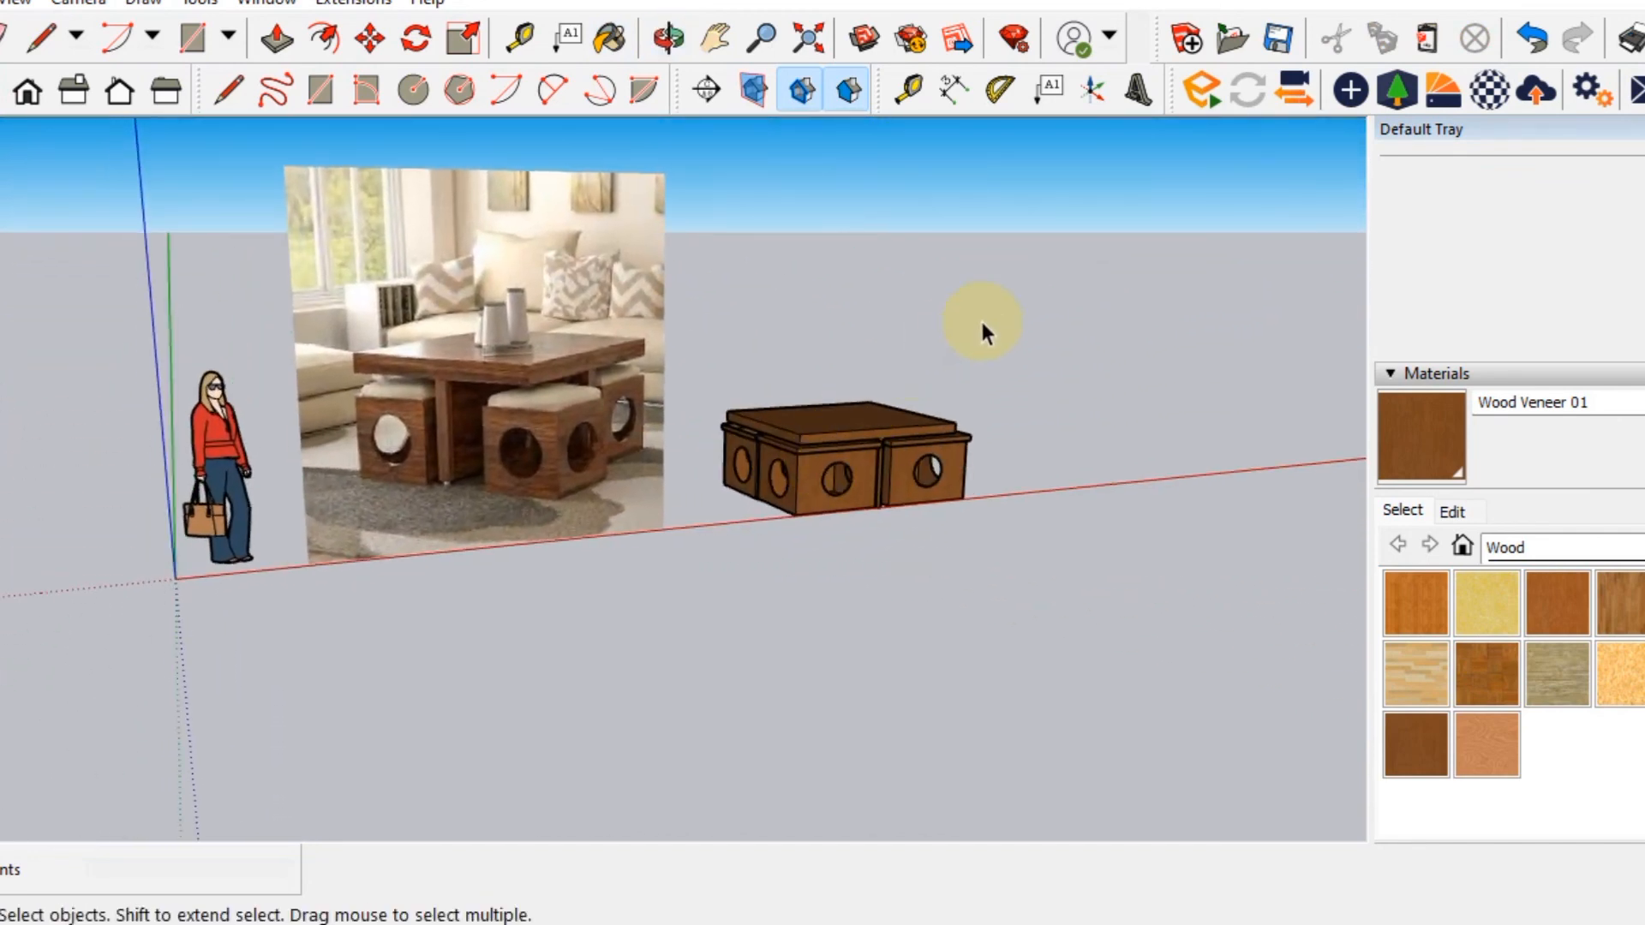